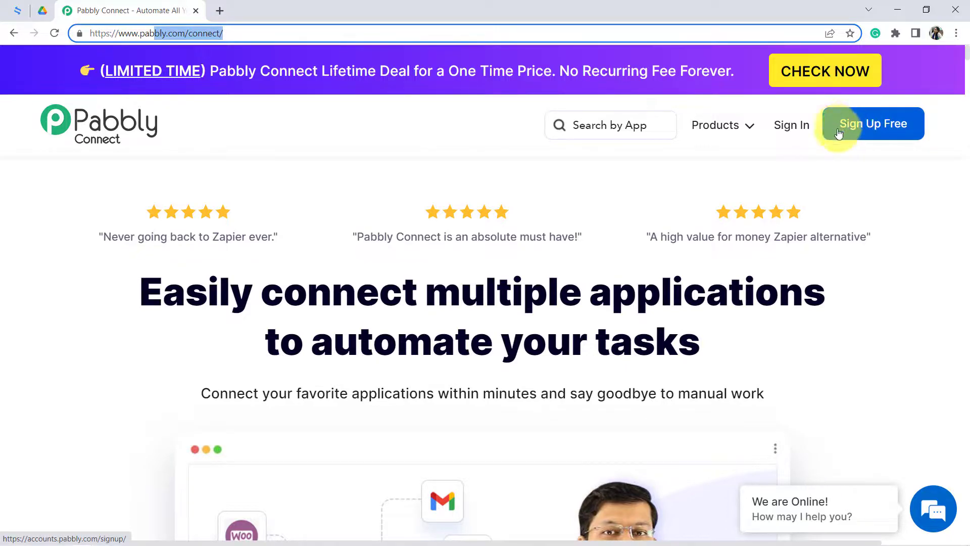
- Sign in to the Pabbly account and access the Pabbly Connect dashboard
left_click(798, 129)
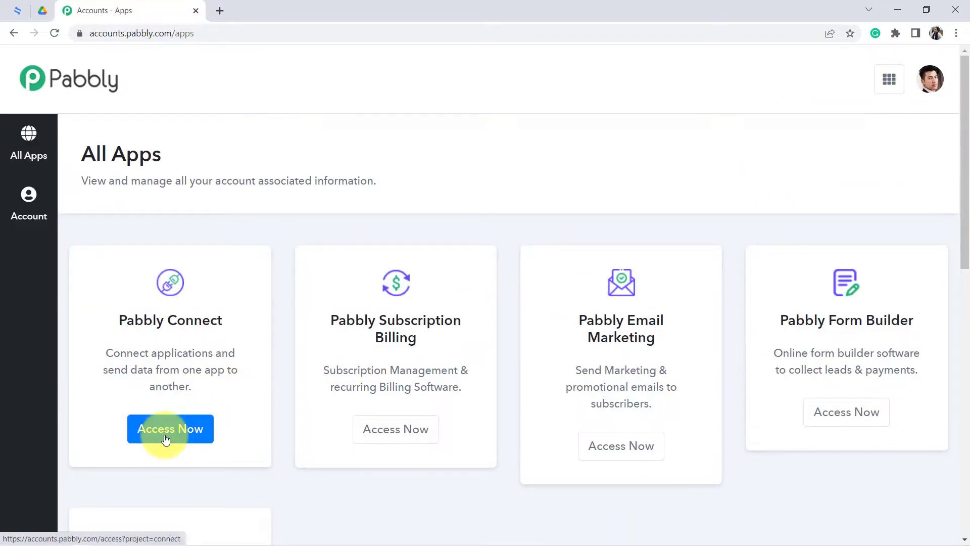
left_click(163, 435)
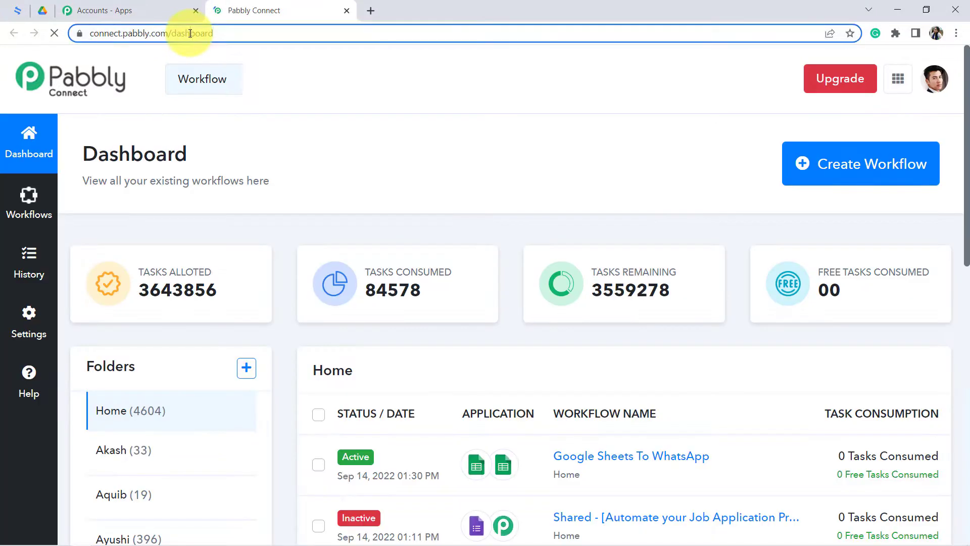
double_click(190, 33)
double_click(117, 154)
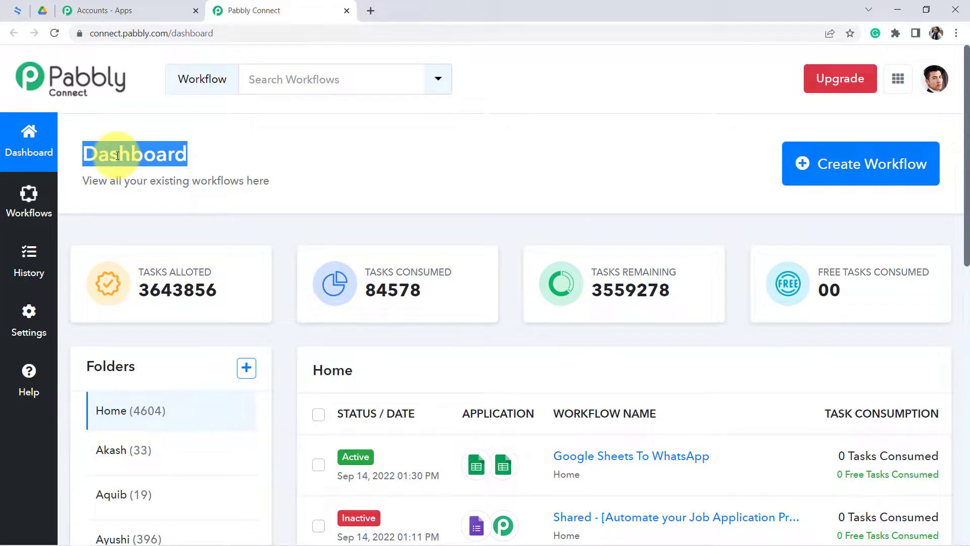
left_click(163, 153)
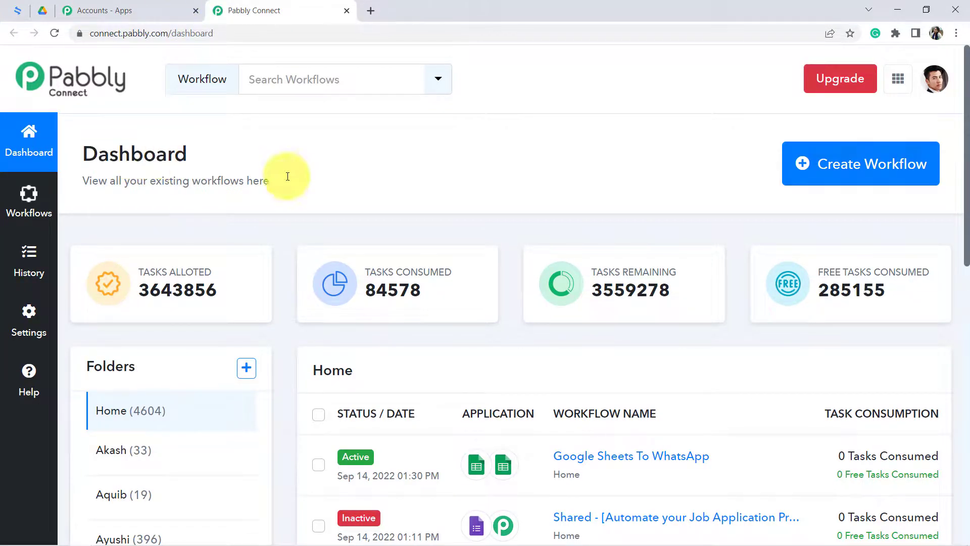
- Create a workflow named "Upload Signed Documents/Contracts of eSignature.io to Google Drive"
left_click(841, 174)
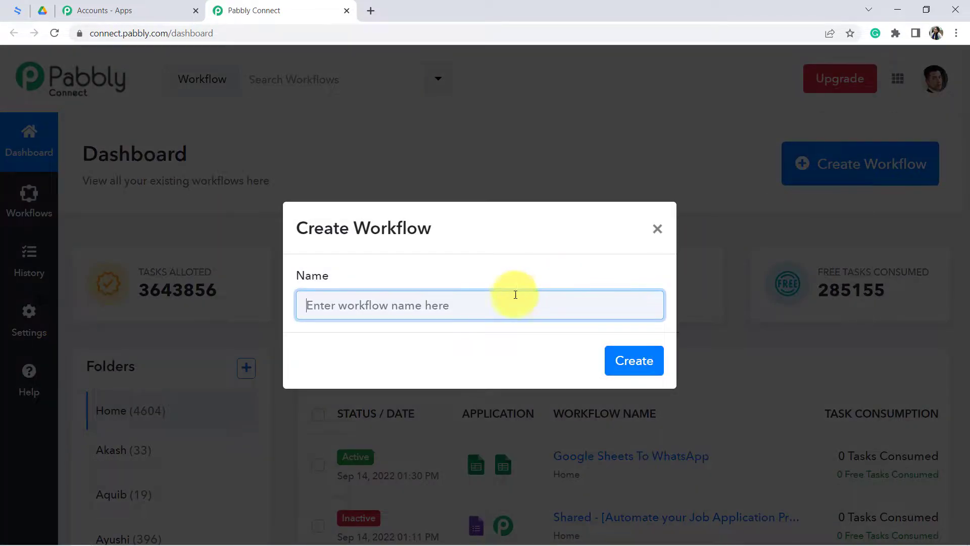
left_click_drag(316, 228, 413, 230)
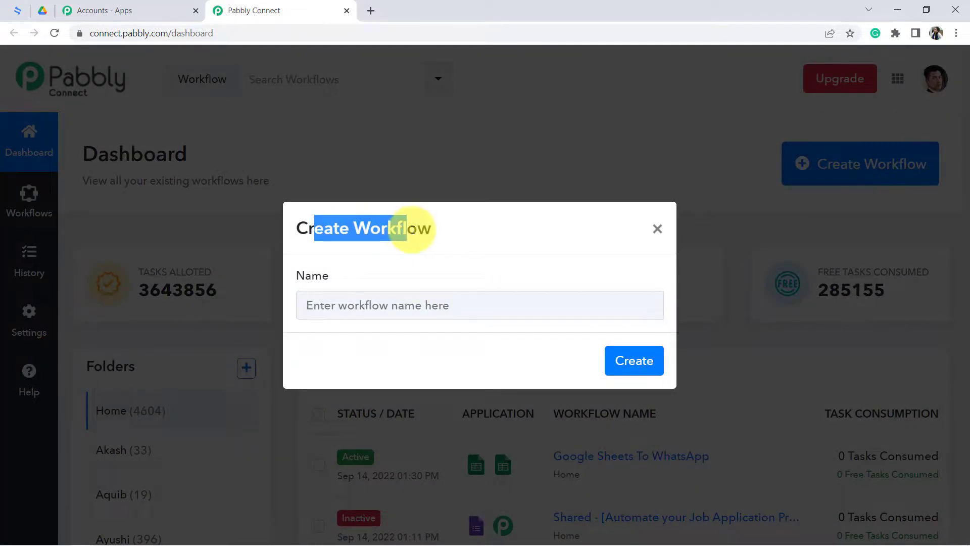
left_click(393, 306)
key("ctrl+v")
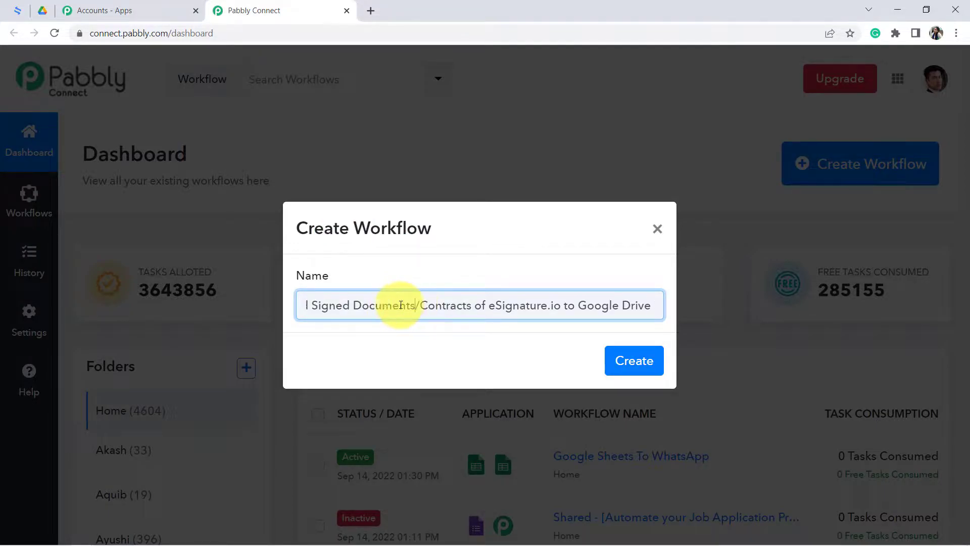
left_click_drag(412, 305, 229, 308)
left_click(331, 308)
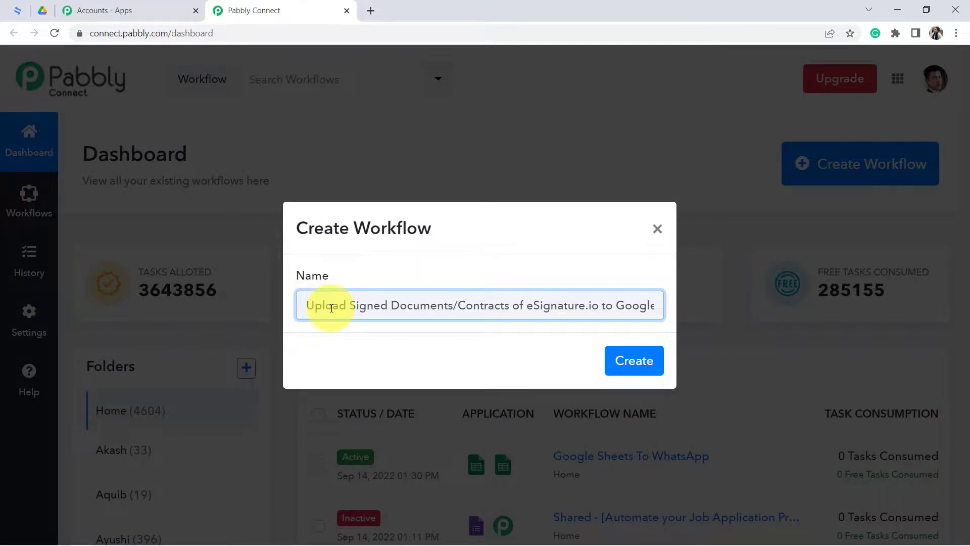
left_click_drag(332, 308, 417, 311)
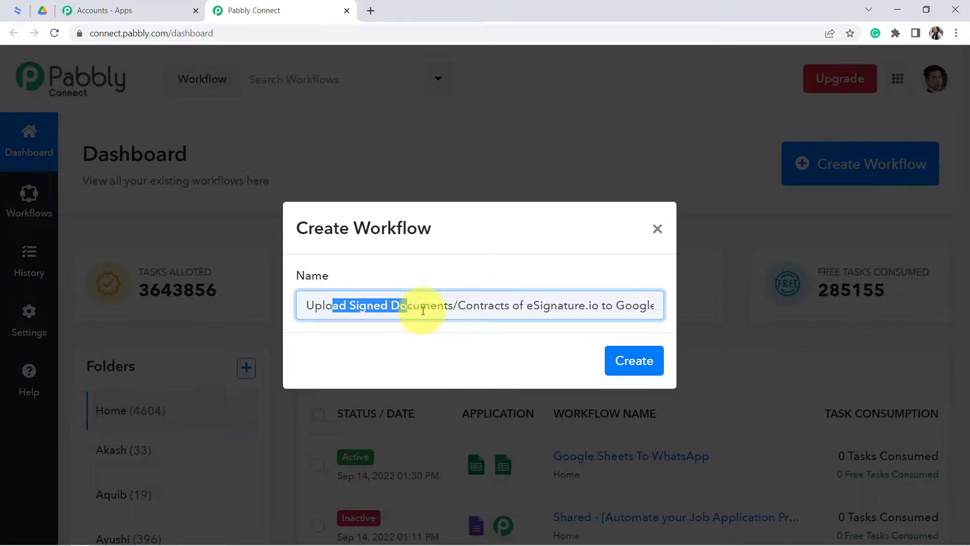
left_click_drag(532, 311, 677, 316)
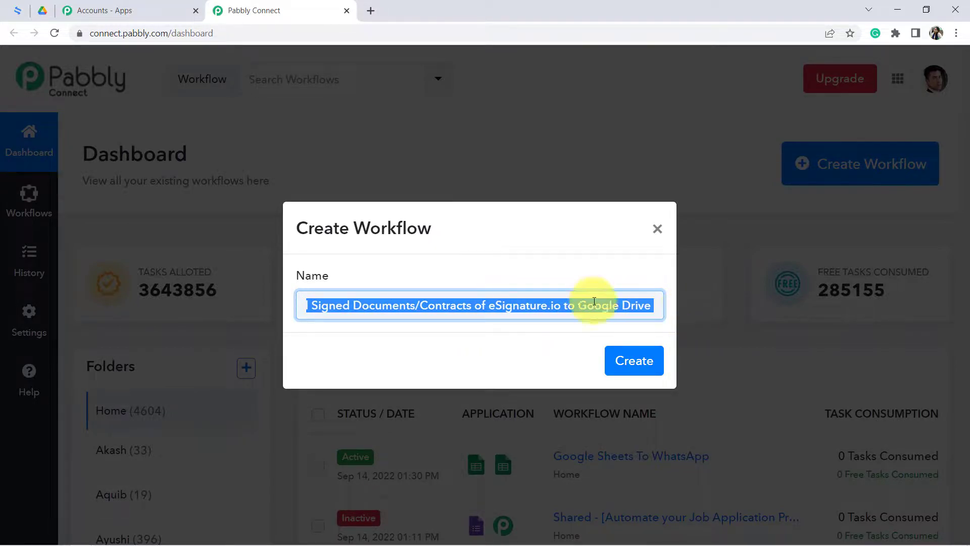
left_click(568, 304)
left_click(628, 362)
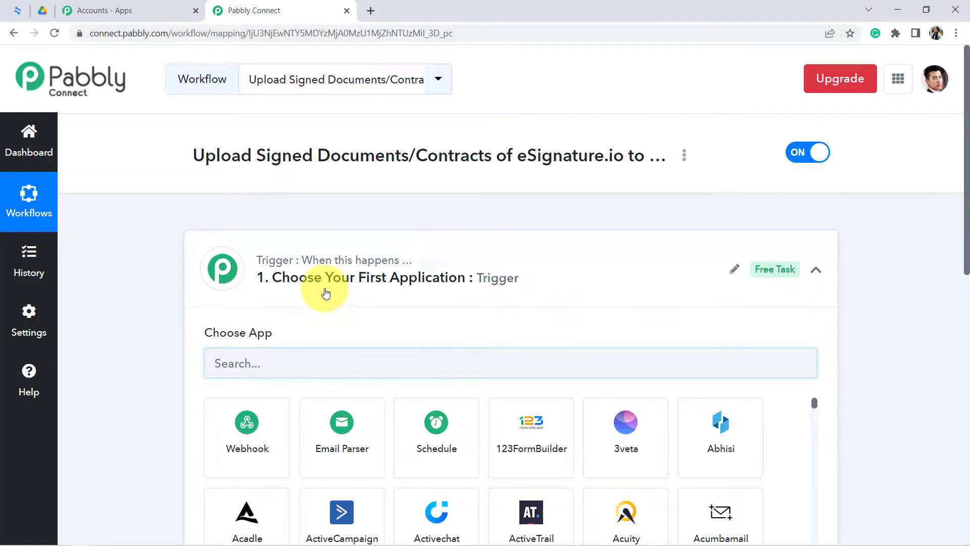
- Search for "esign" in the workflow's trigger step and choose eSignatures.io as the trigger application
left_click(329, 295)
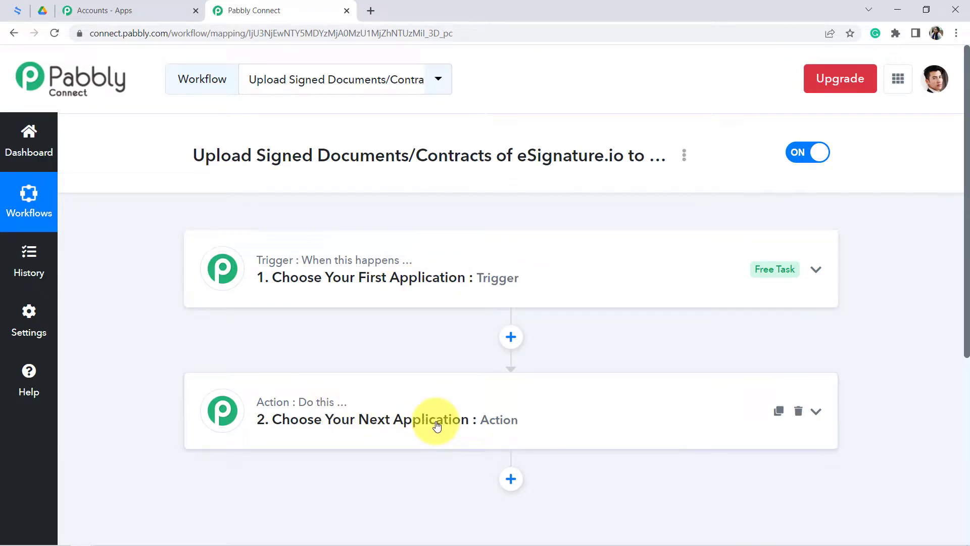
left_click_drag(254, 156, 594, 159)
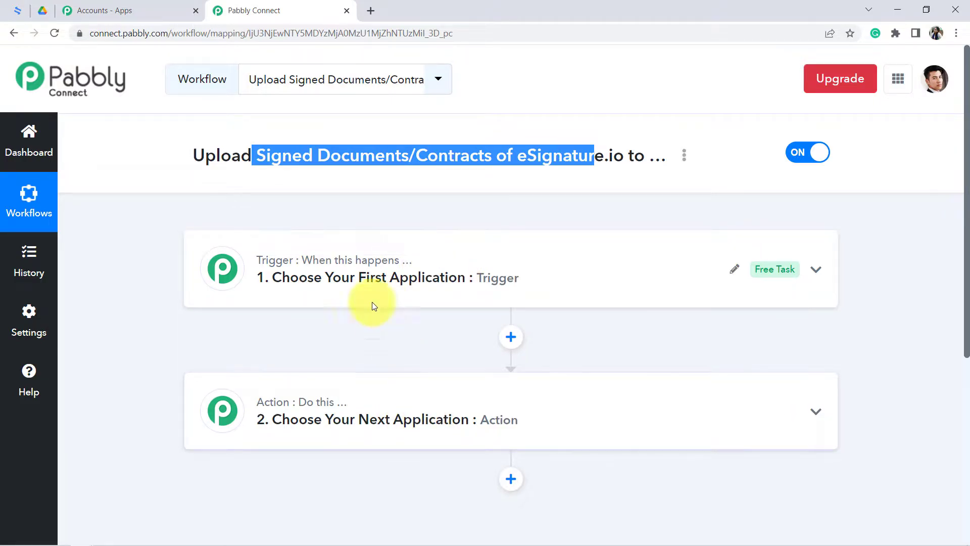
left_click(353, 280)
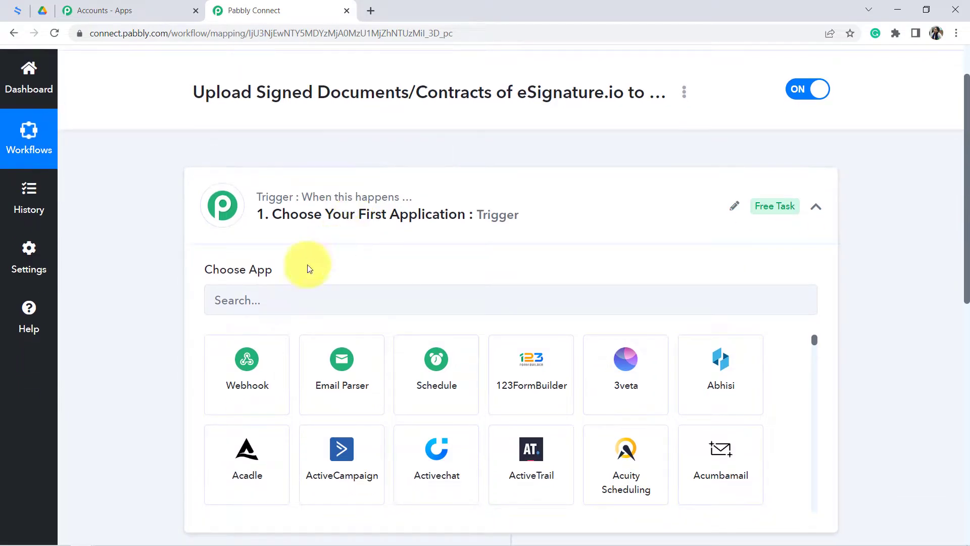
left_click(235, 303)
type("esign")
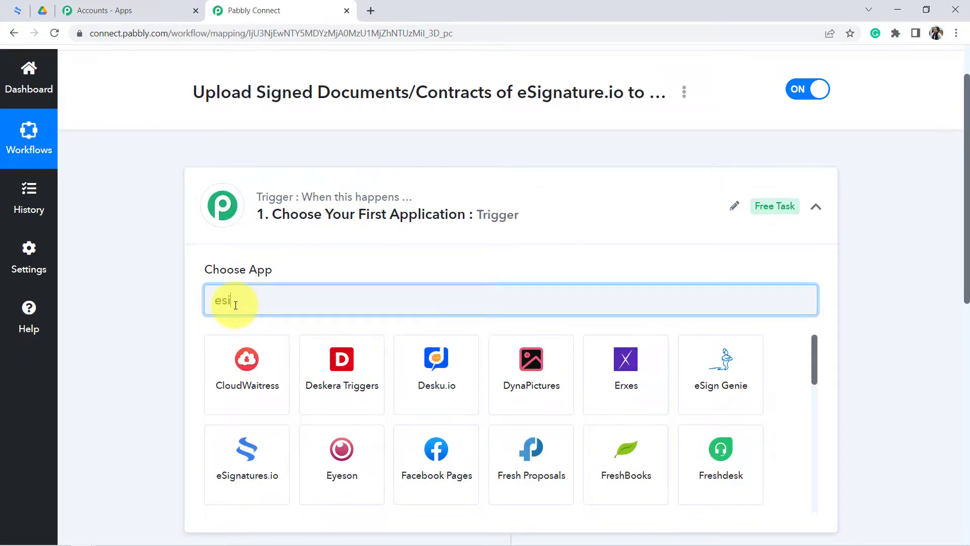
left_click(339, 353)
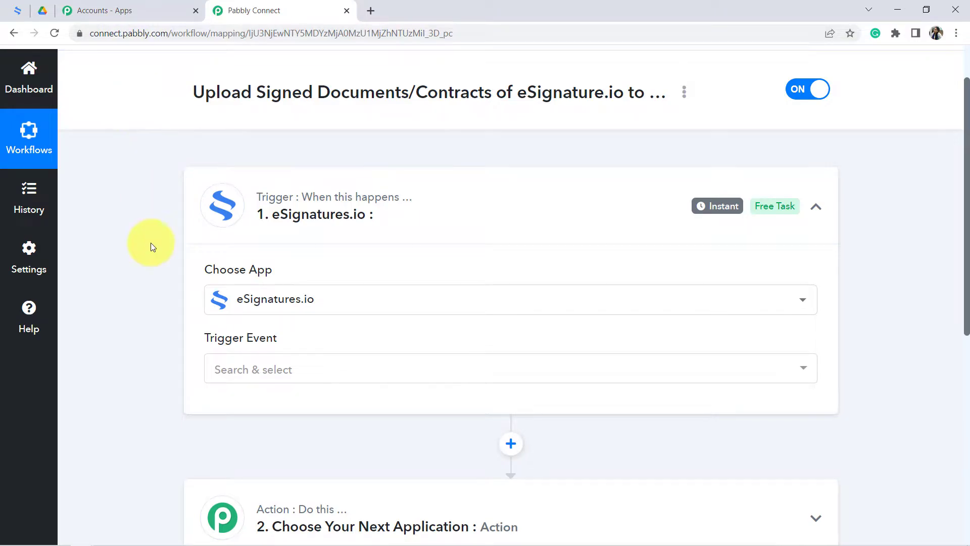
- Set the trigger event of the eSignatures.io step to Signer Contract Activities
scroll(202, 308, "down", 2)
left_click(243, 243)
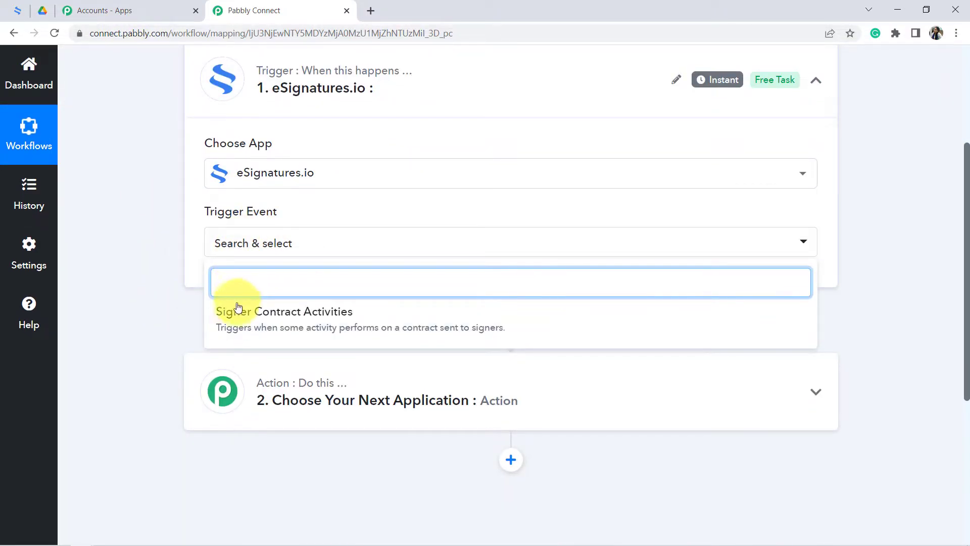
left_click(235, 320)
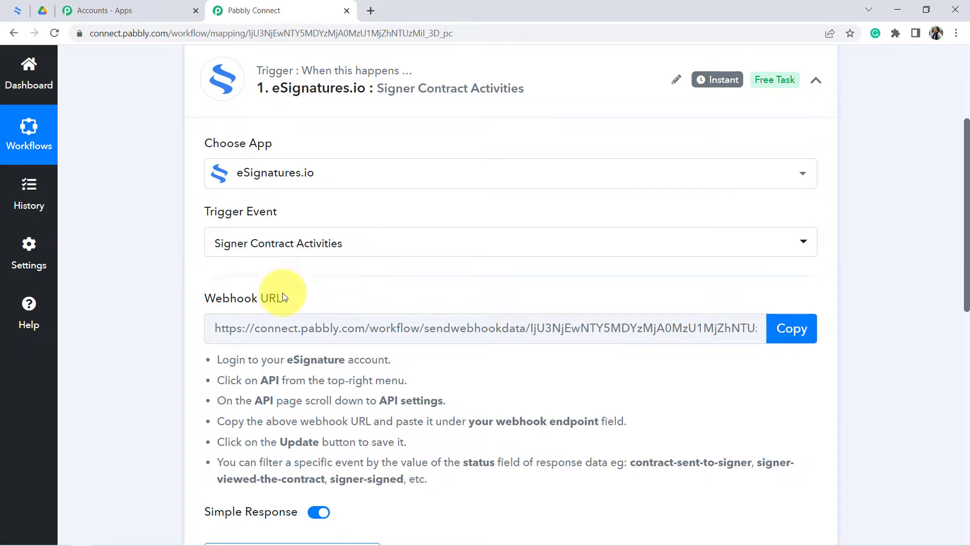
- Review the webhook setup instructions for the eSignatures.io trigger and copy its webhook URL
scroll(257, 297, "up", 1)
scroll(242, 273, "down", 4)
left_click_drag(263, 116, 295, 117)
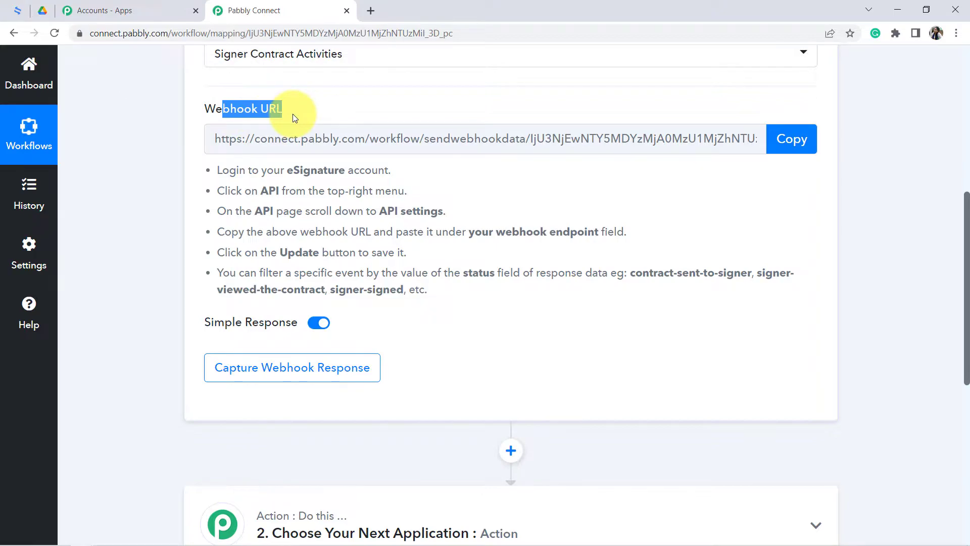
left_click(268, 222)
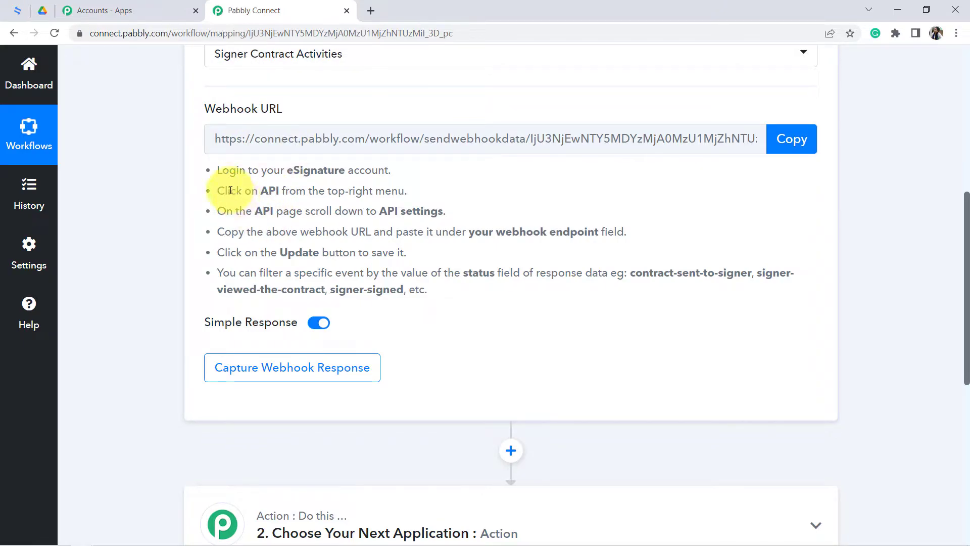
left_click_drag(214, 167, 438, 289)
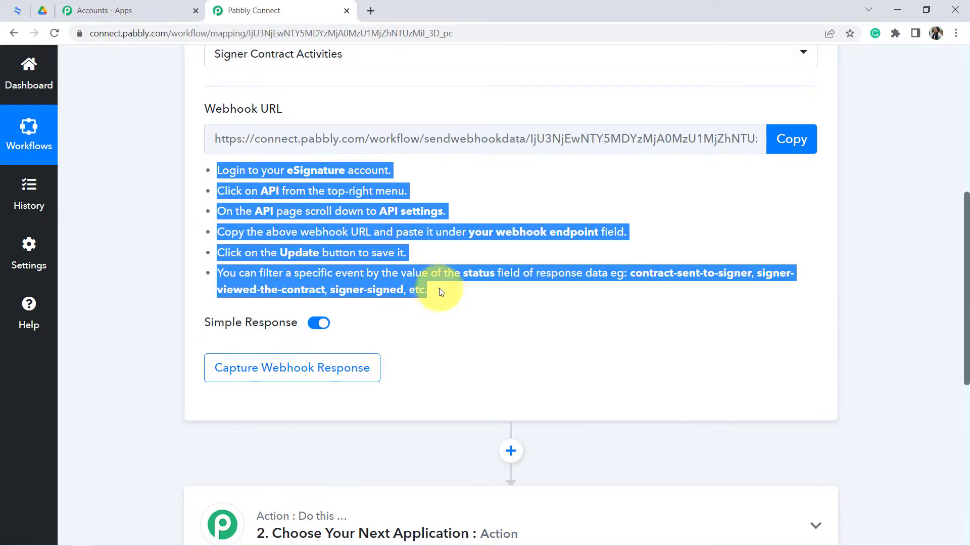
left_click(794, 148)
- Switch to eSignatures.io and go to the settings on the account's API page
left_click(18, 9)
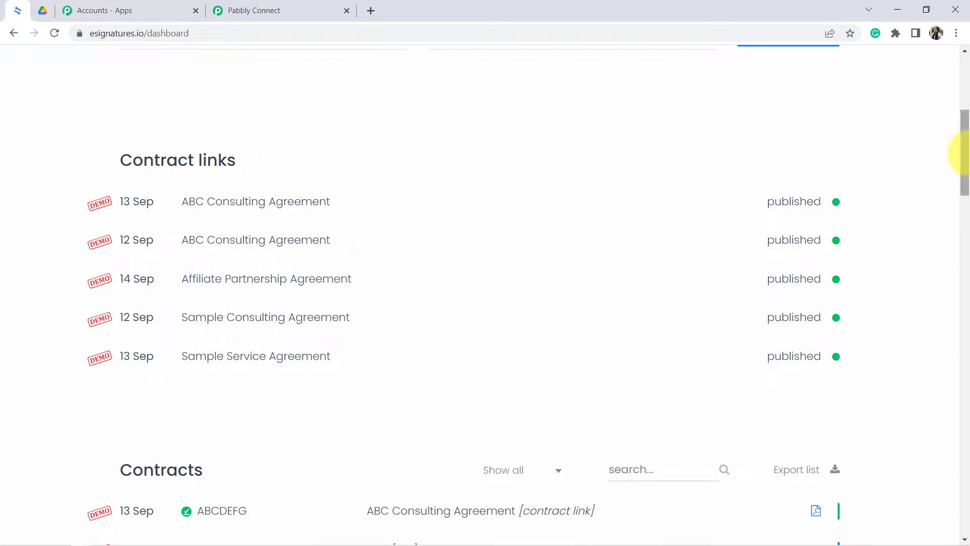
left_click_drag(965, 167, 959, 45)
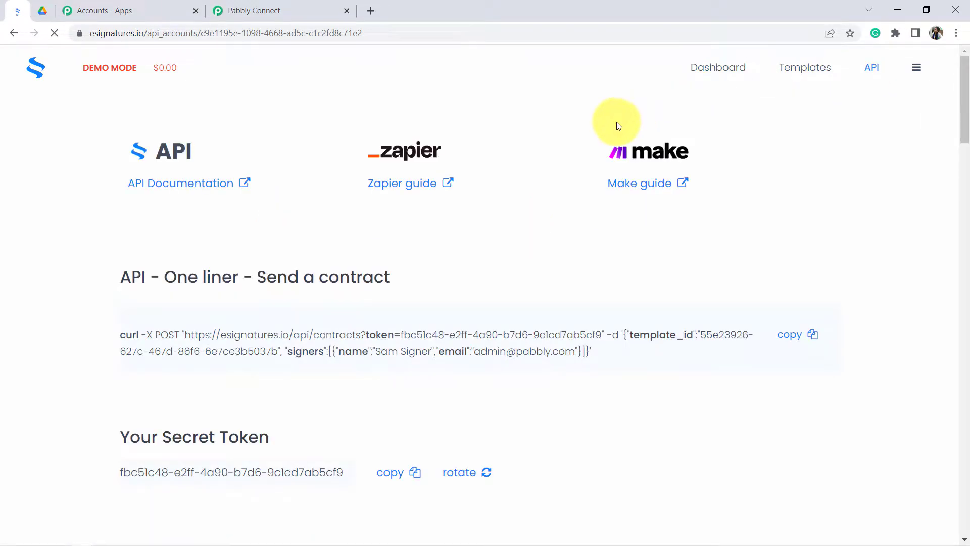
scroll(962, 94, "down", 10)
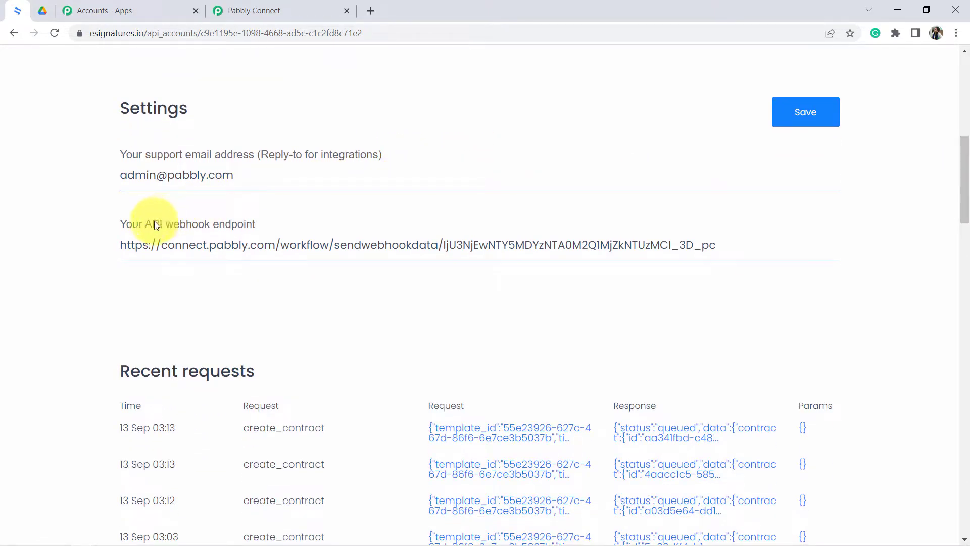
- Replace the API webhook endpoint in eSignatures.io with the URL copied from Pabbly Connect and save the settings
left_click_drag(196, 229, 251, 226)
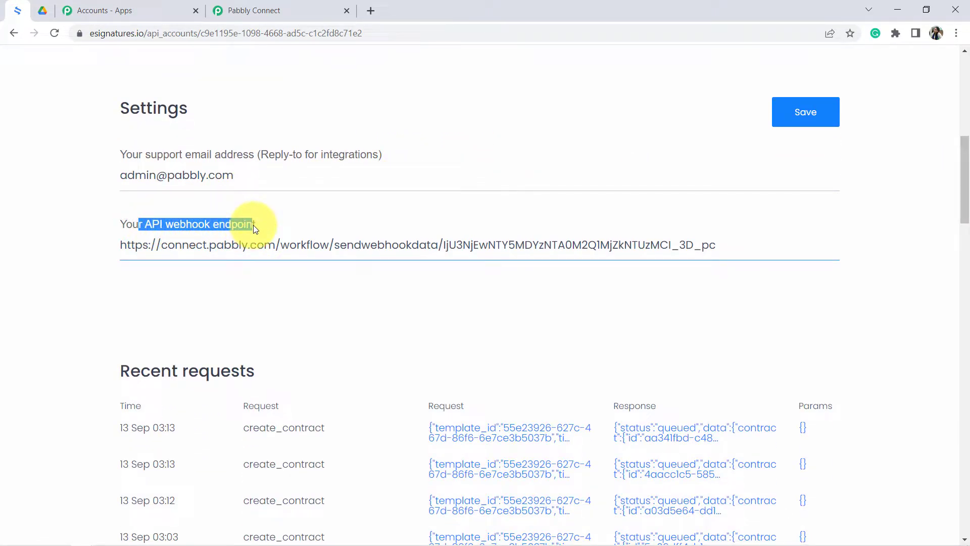
left_click(249, 244)
key("ctrl+a")
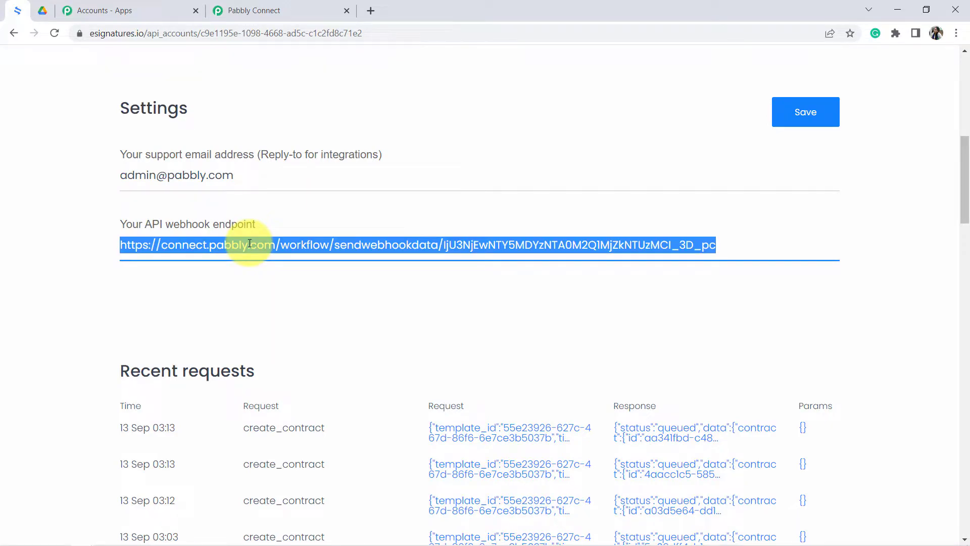
key("BackSpace")
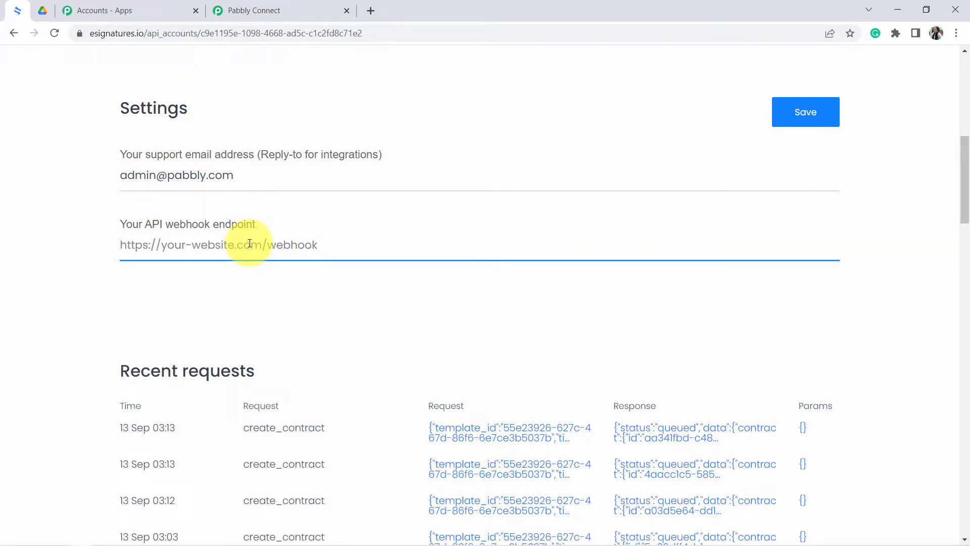
key("ctrl+v")
left_click(252, 10)
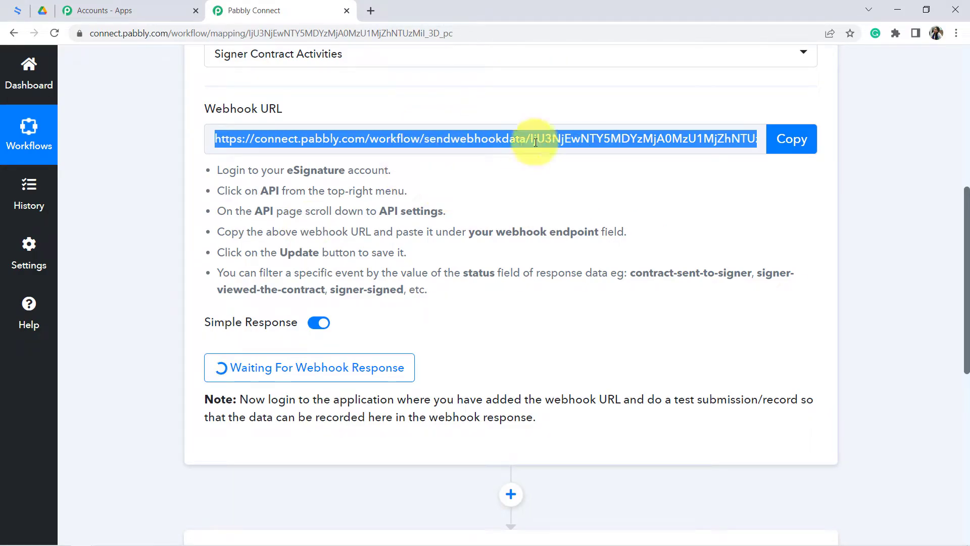
left_click(17, 10)
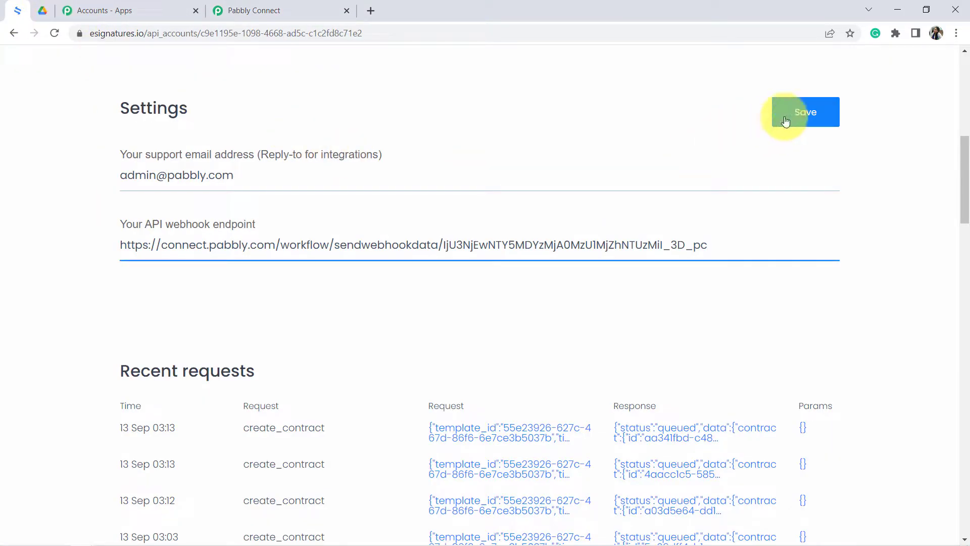
left_click(806, 113)
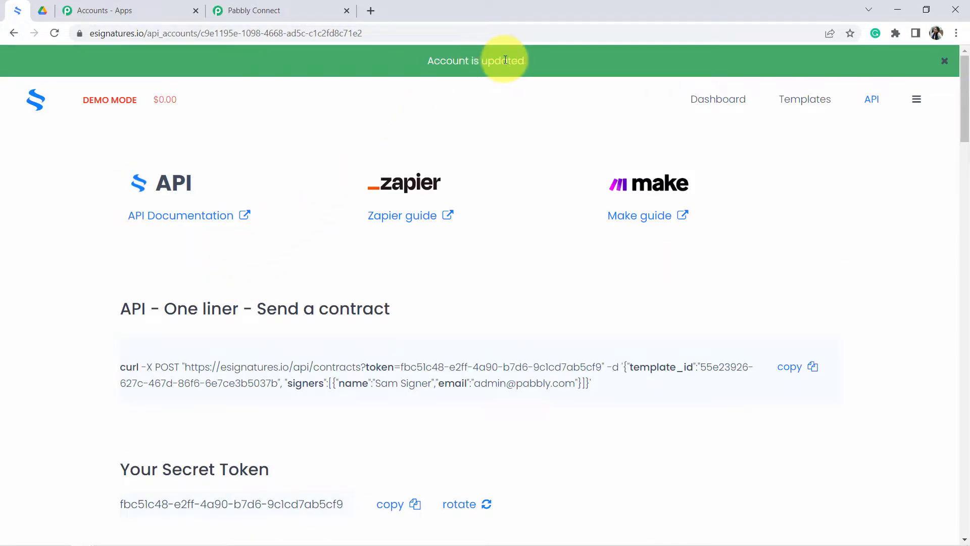
- Read the note about making a test submission in Pabbly Connect's webhook trigger, and return to the eSignatures.io dashboard
left_click(253, 9)
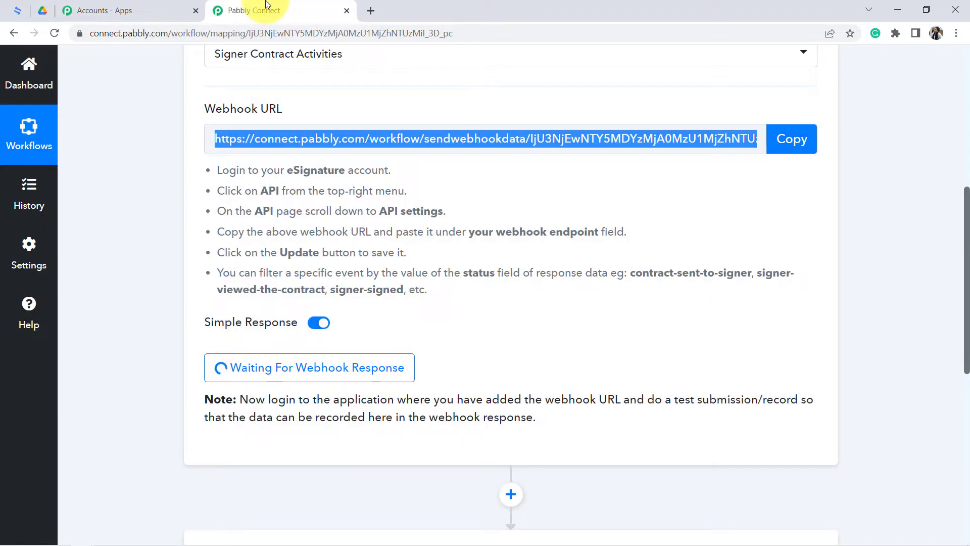
left_click_drag(967, 230, 952, 281)
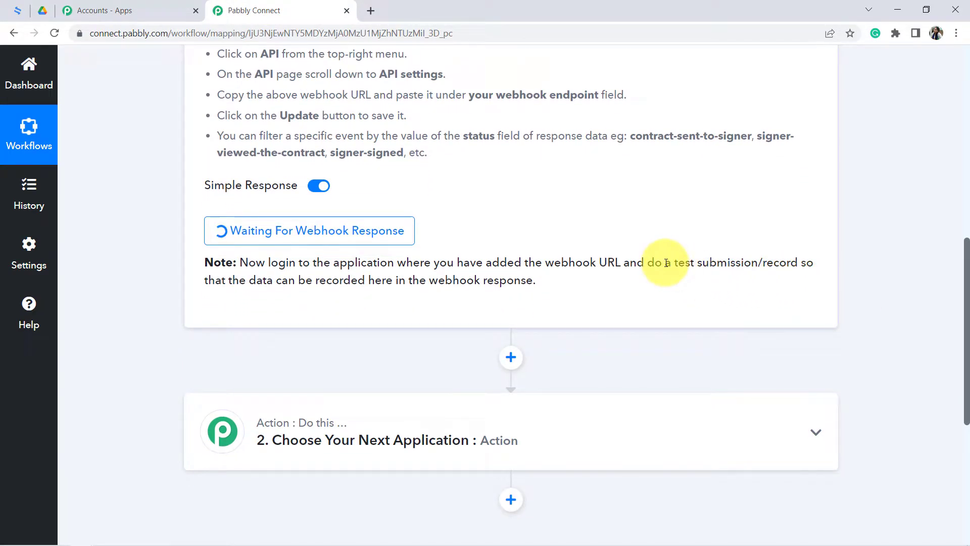
left_click_drag(313, 262, 490, 274)
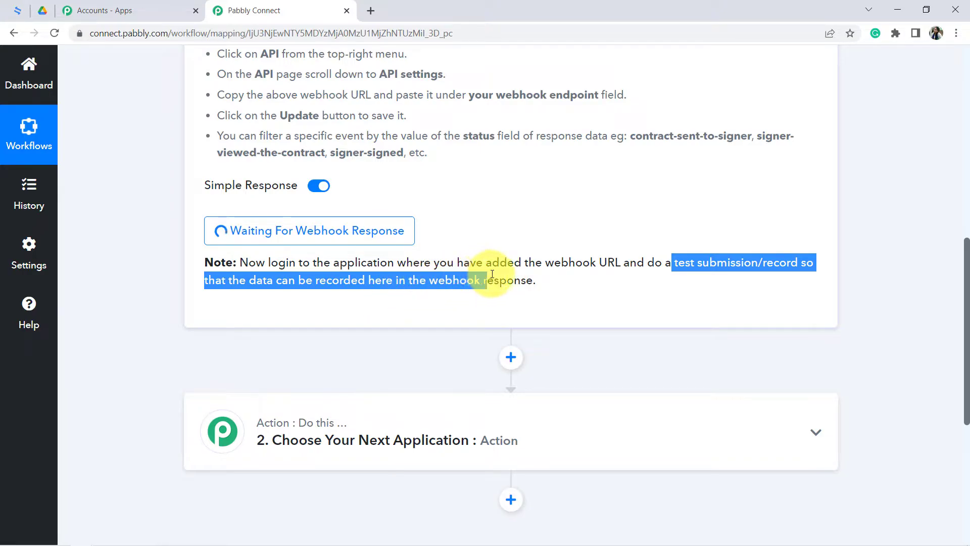
left_click(624, 261)
left_click_drag(638, 263, 722, 268)
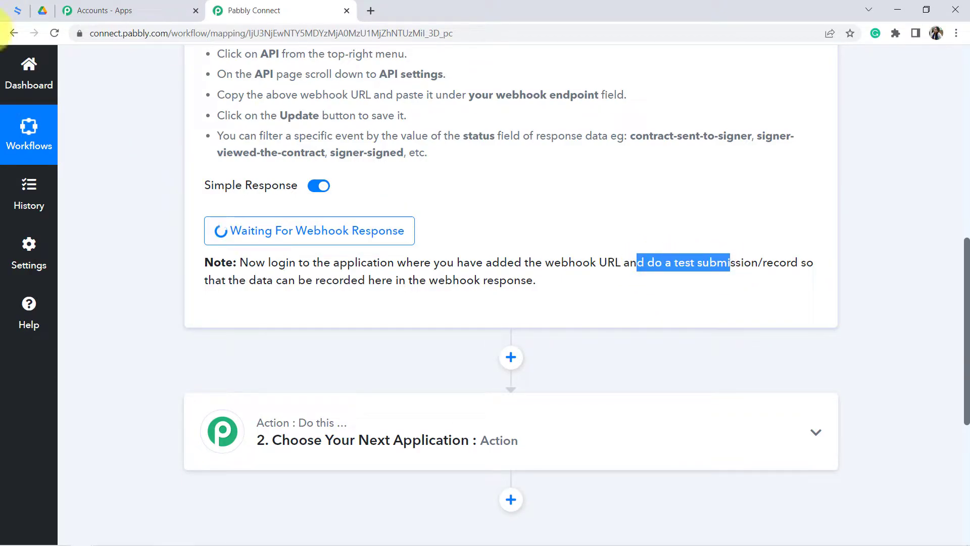
left_click(17, 10)
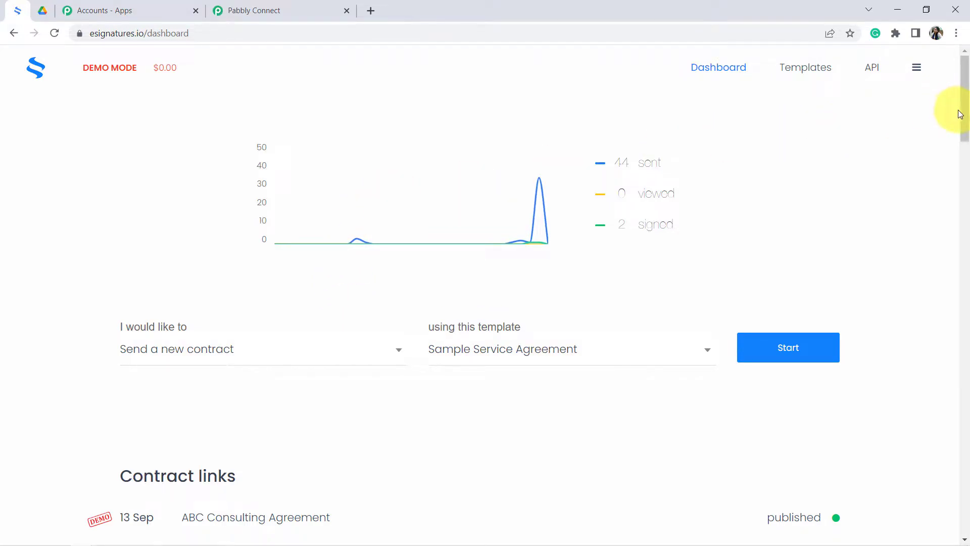
- Open the Affiliate Partnership Agreement contract link for editing and preview its parties, services and payment sections
left_click_drag(967, 117, 966, 175)
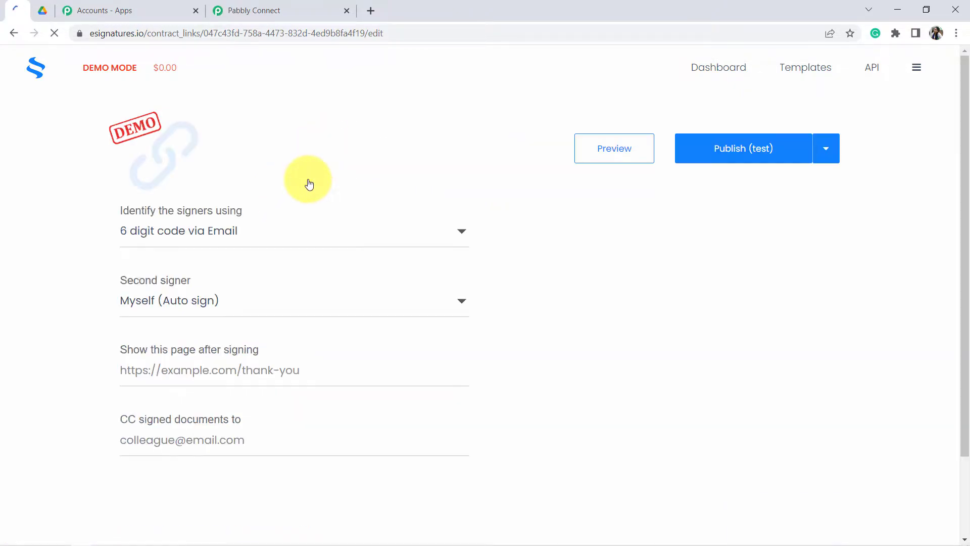
left_click(597, 151)
left_click_drag(358, 161, 753, 151)
left_click_drag(551, 231, 616, 233)
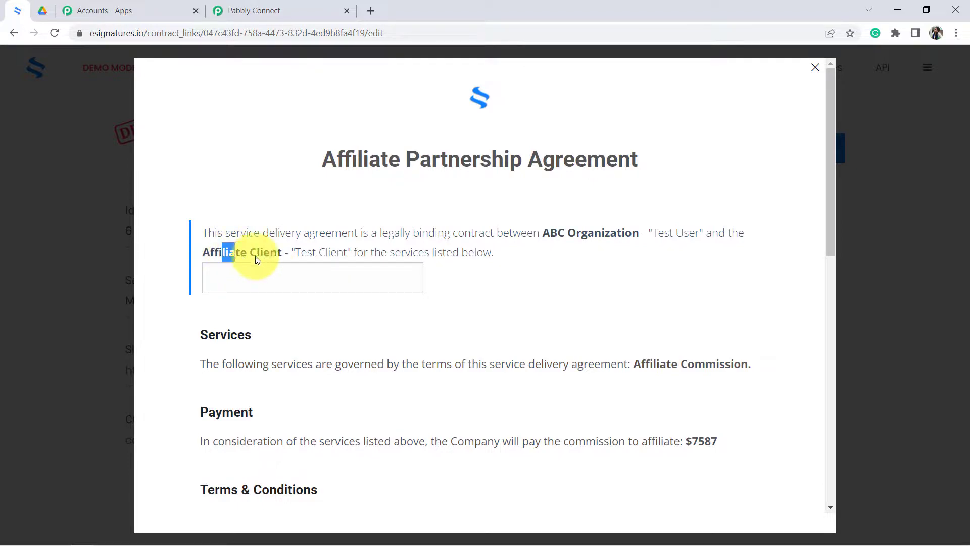
left_click_drag(314, 253, 368, 252)
left_click_drag(658, 233, 711, 233)
left_click_drag(832, 199, 731, 243)
left_click_drag(600, 263, 688, 264)
triple_click(699, 262)
left_click(698, 282)
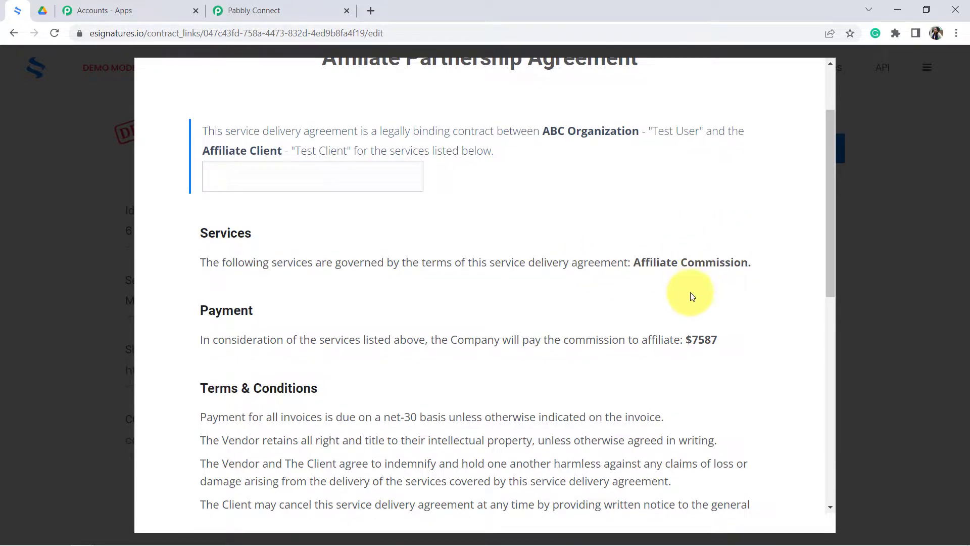
left_click_drag(682, 334, 748, 333)
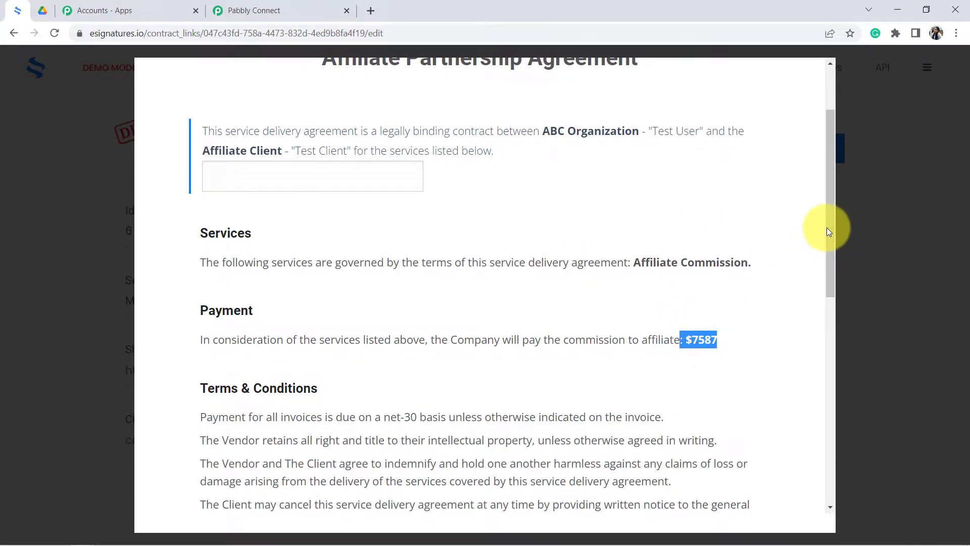
left_click_drag(833, 231, 840, 143)
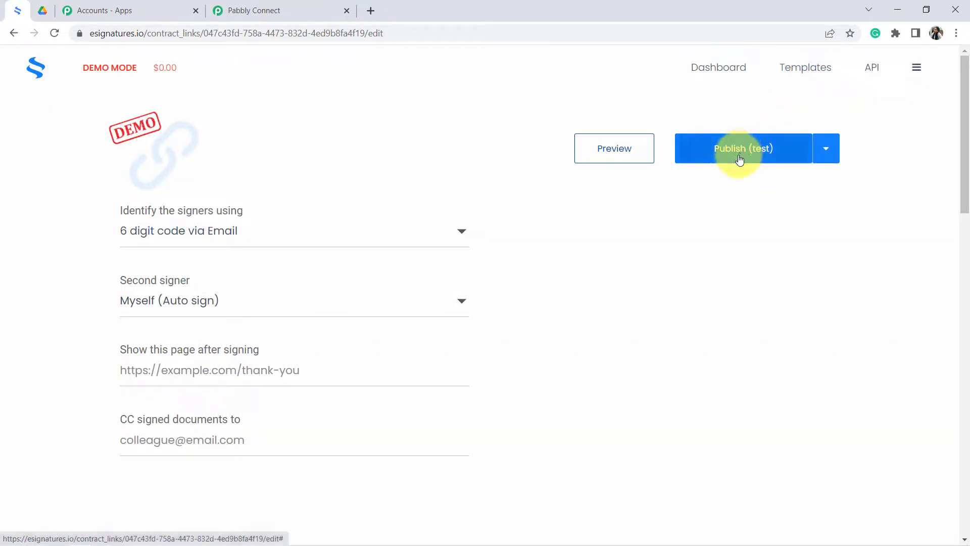
- Publish the contract link in test mode and copy its shareable contract link
left_click(746, 151)
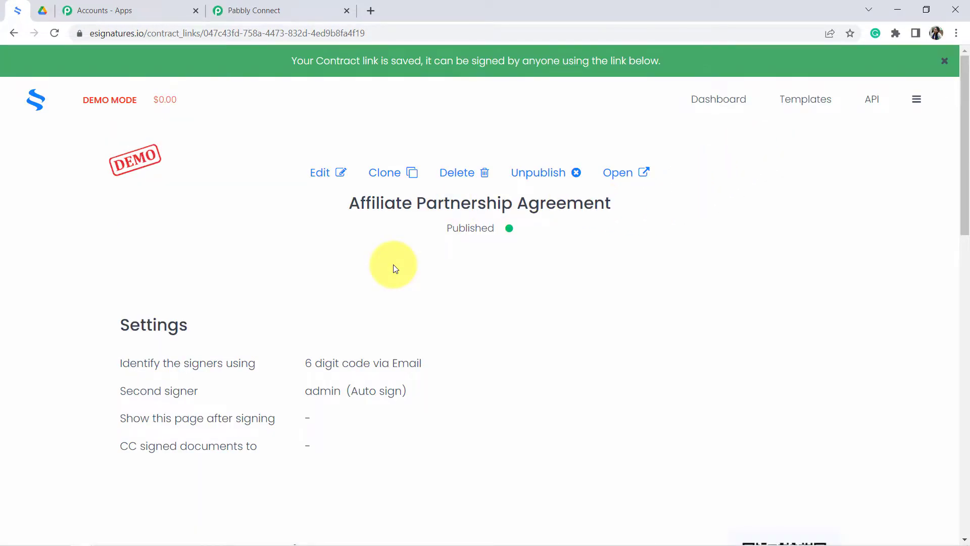
scroll(396, 269, "down", 8)
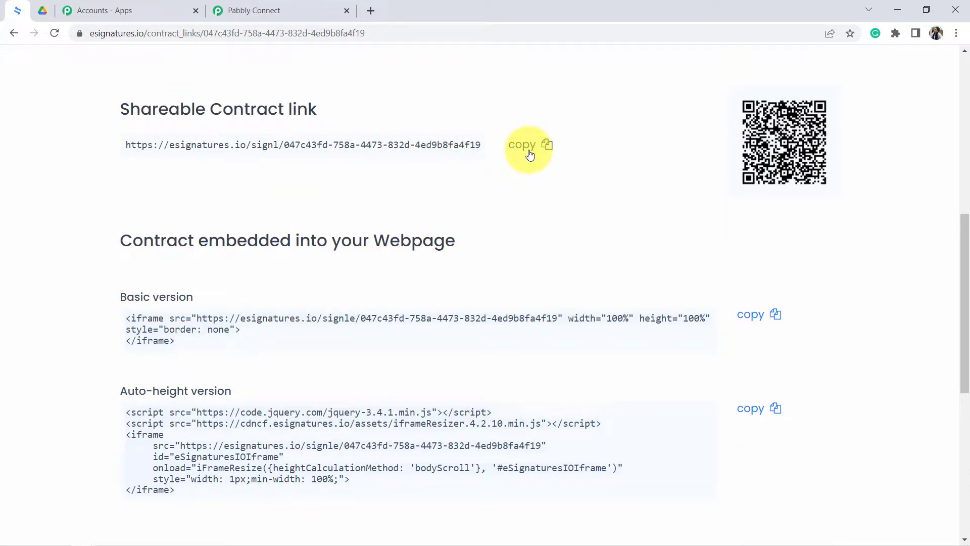
left_click_drag(152, 109, 278, 109)
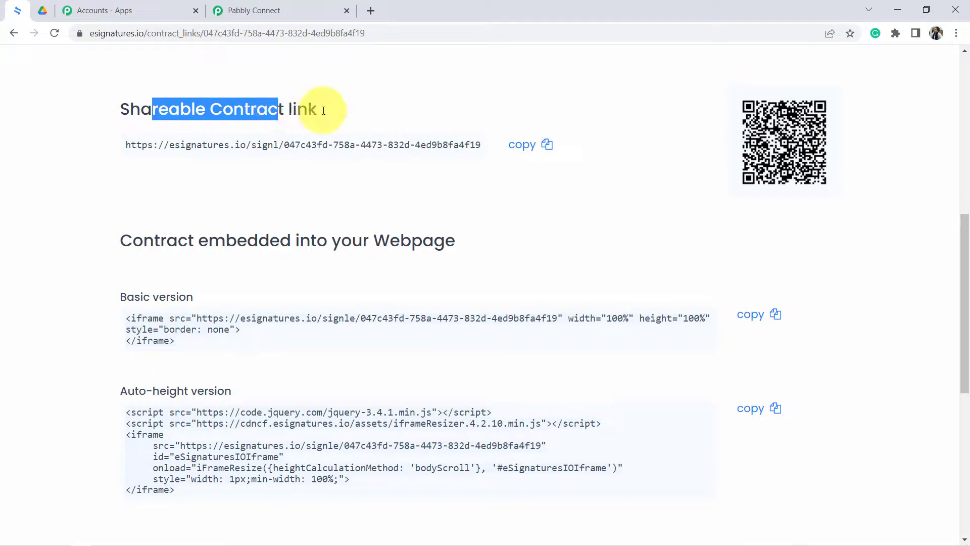
left_click(520, 145)
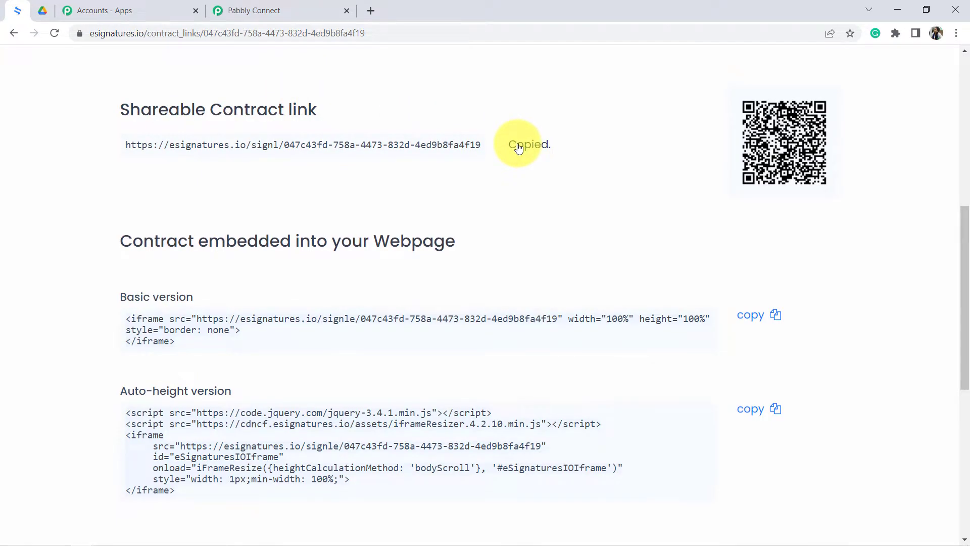
- Open the copied contract link in a new incognito window
key("ctrl+shift+n")
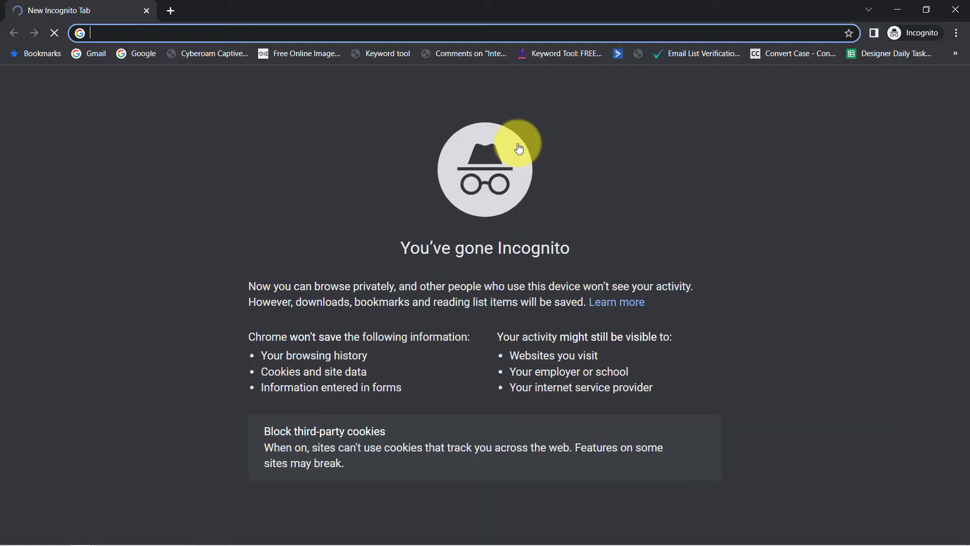
key("Return")
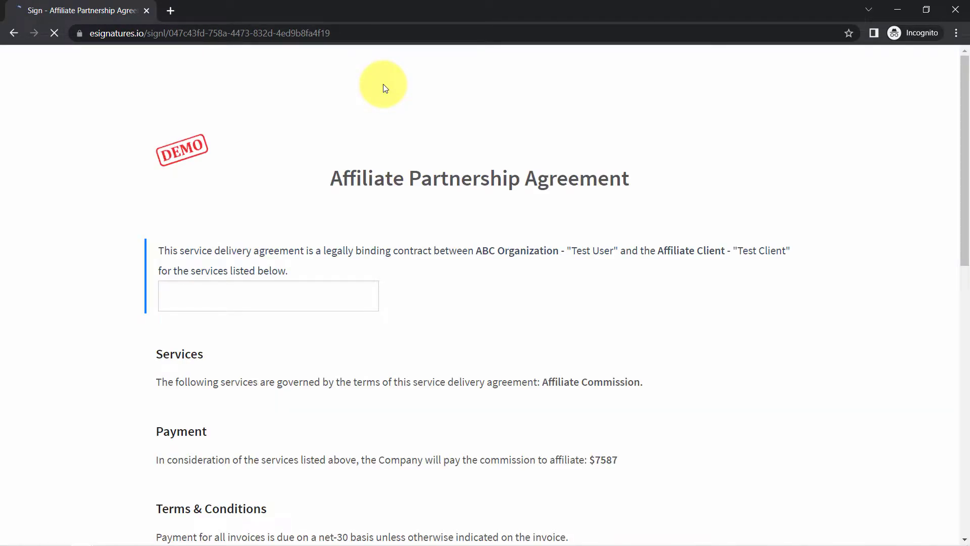
- Read through the Affiliate Partnership Agreement and accept the acknowledgement that its conditions have been read and understood
scroll(399, 174, "down", 5)
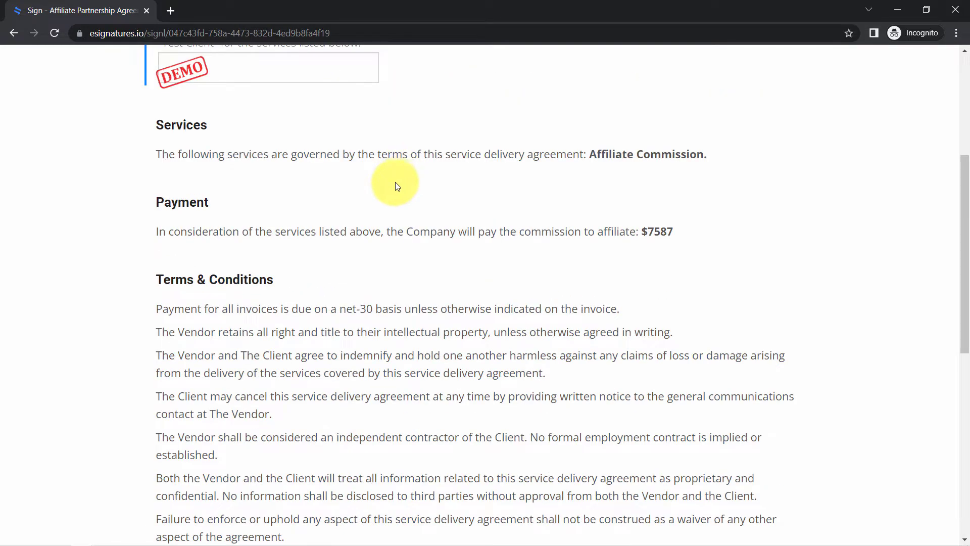
left_click_drag(964, 207, 964, 151)
left_click(222, 208)
left_click_drag(674, 162, 928, 154)
scroll(960, 235, "down", 4)
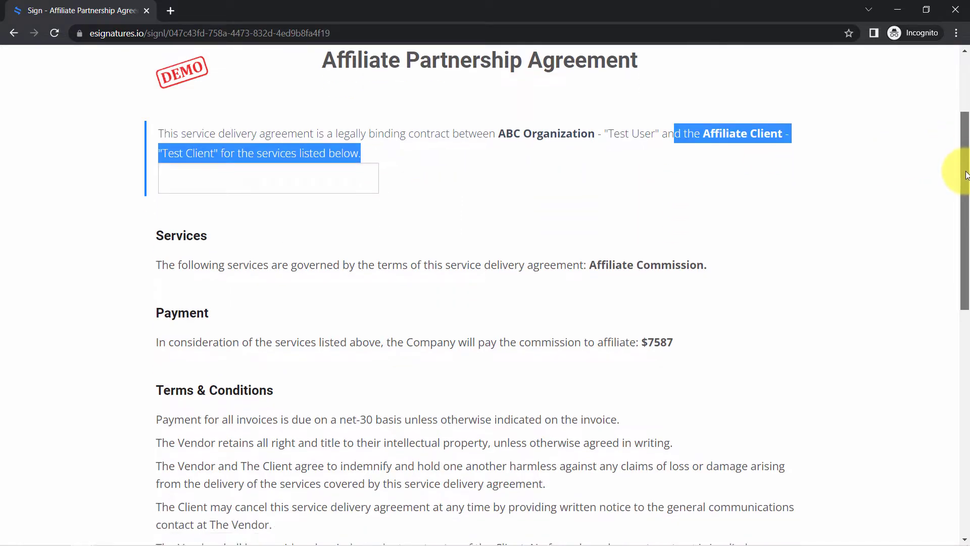
left_click_drag(965, 242, 942, 368)
left_click(163, 210)
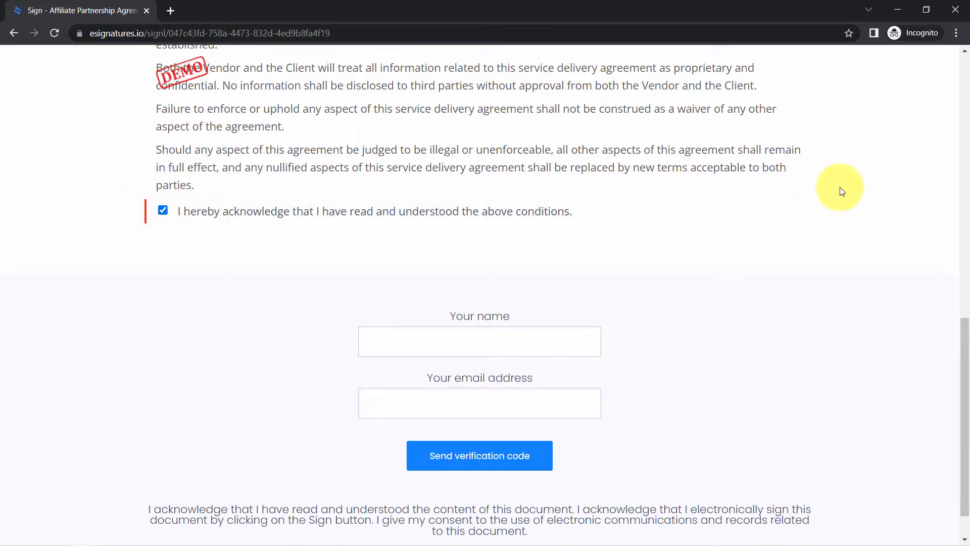
- Fill in the signer's name and email address below the agreement
scroll(954, 340, "down", 1)
left_click(501, 287)
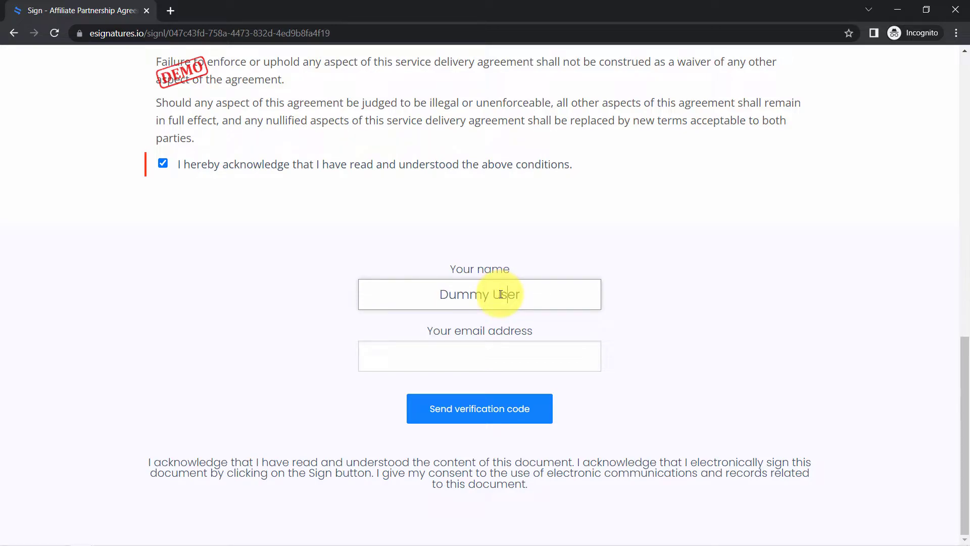
left_click_drag(434, 334, 494, 339)
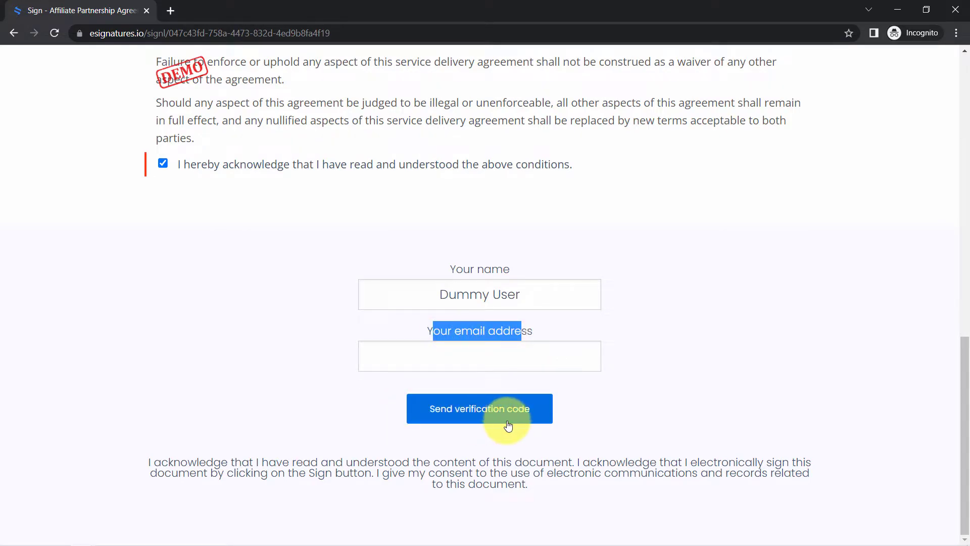
left_click(451, 361)
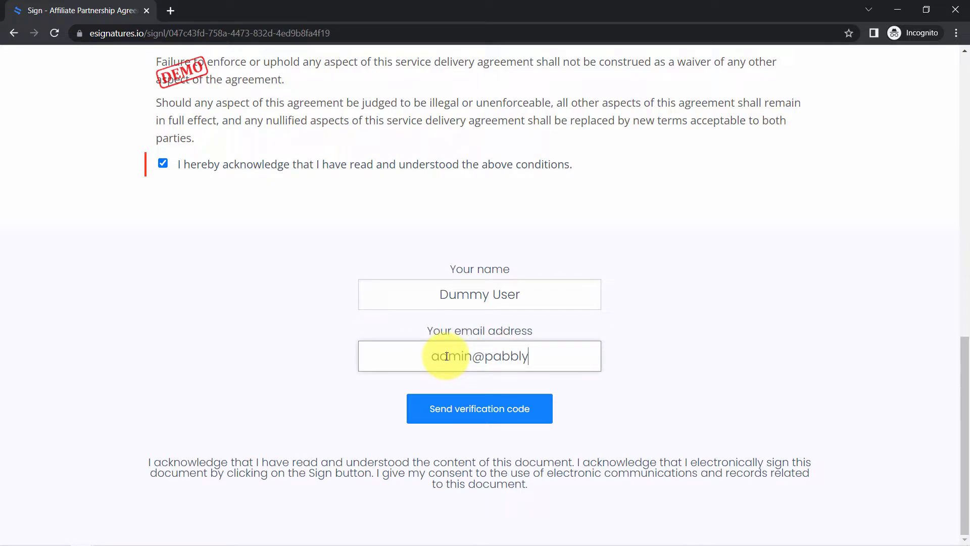
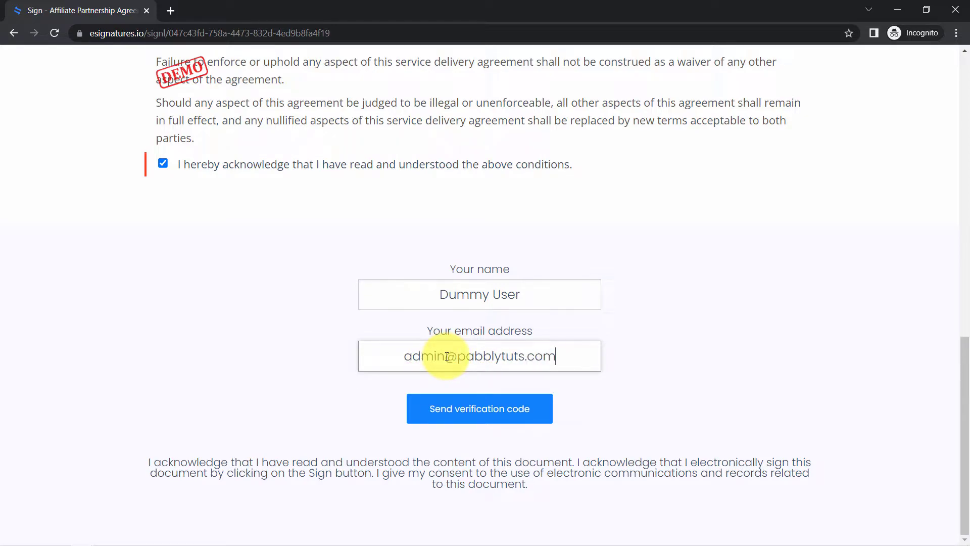
- Request the verification code by email and enter the code in the signing form
left_click(461, 407)
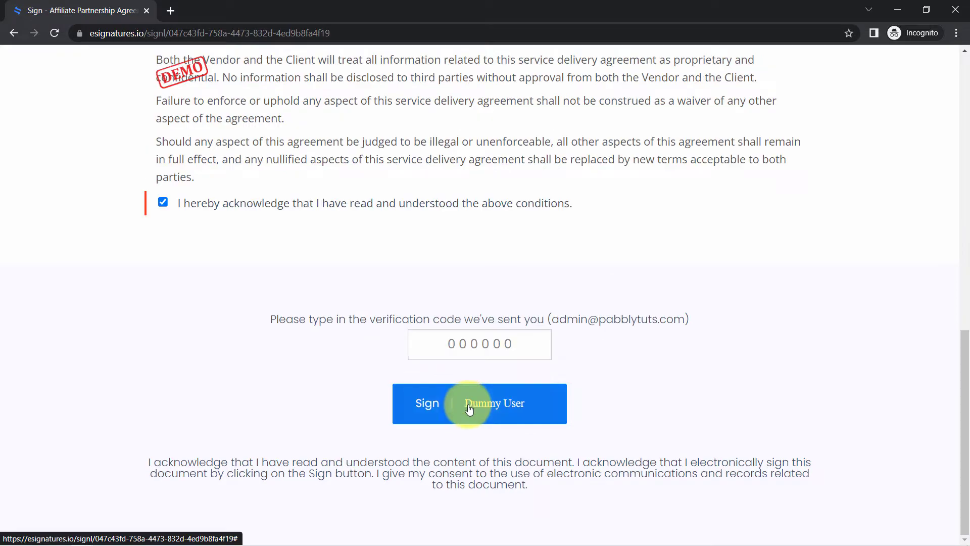
left_click(516, 342)
left_click(490, 342)
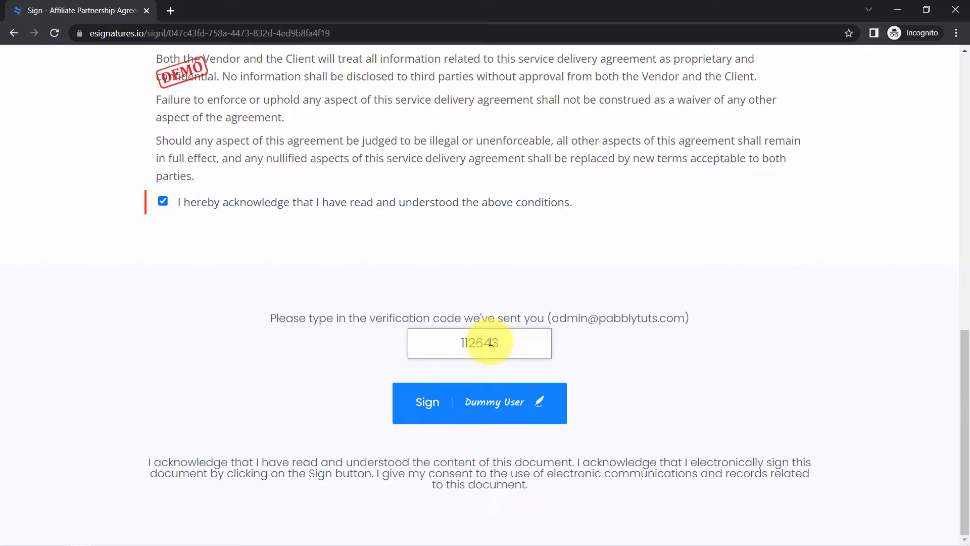
- Switch to the Pabbly Connect workflow and check whether the trigger is waiting for a webhook response
left_click(82, 537)
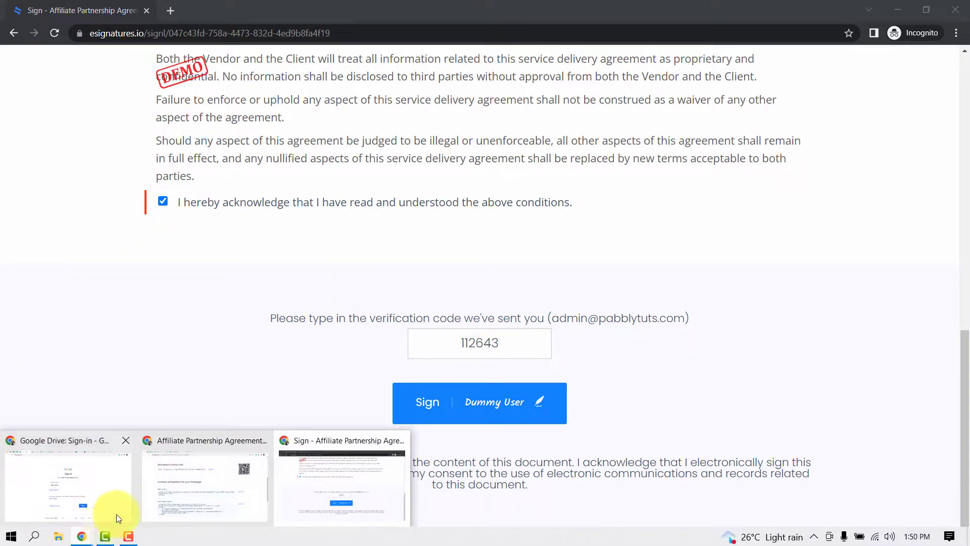
left_click(189, 487)
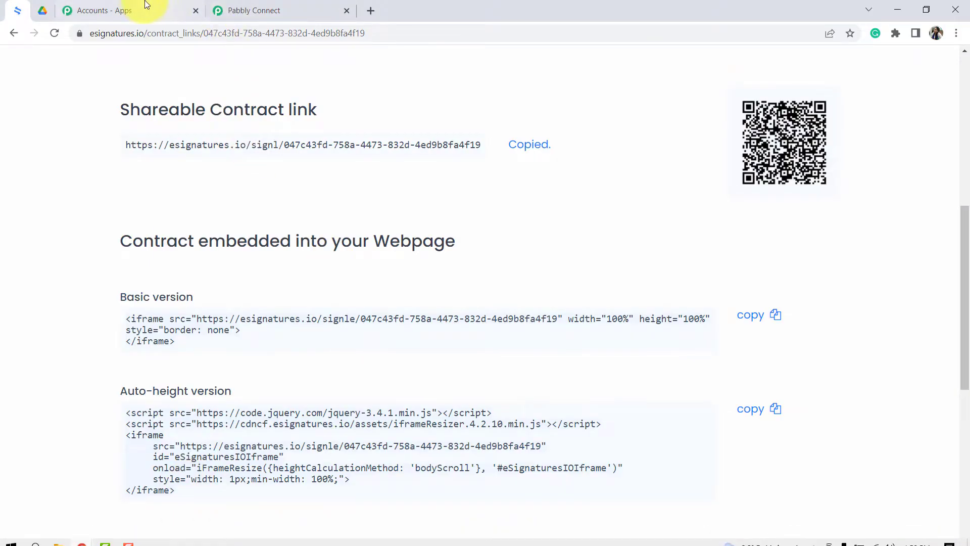
left_click(145, 10)
left_click(293, 10)
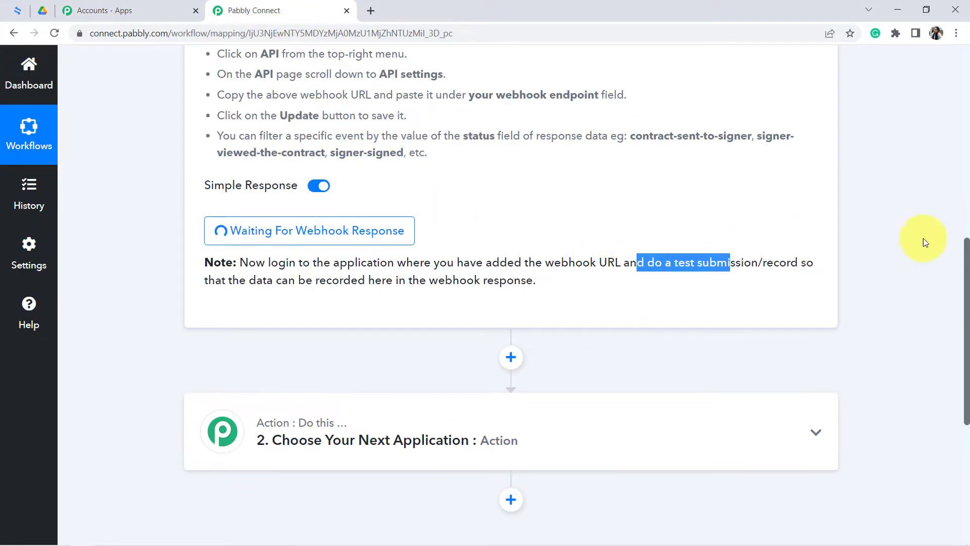
left_click(581, 282)
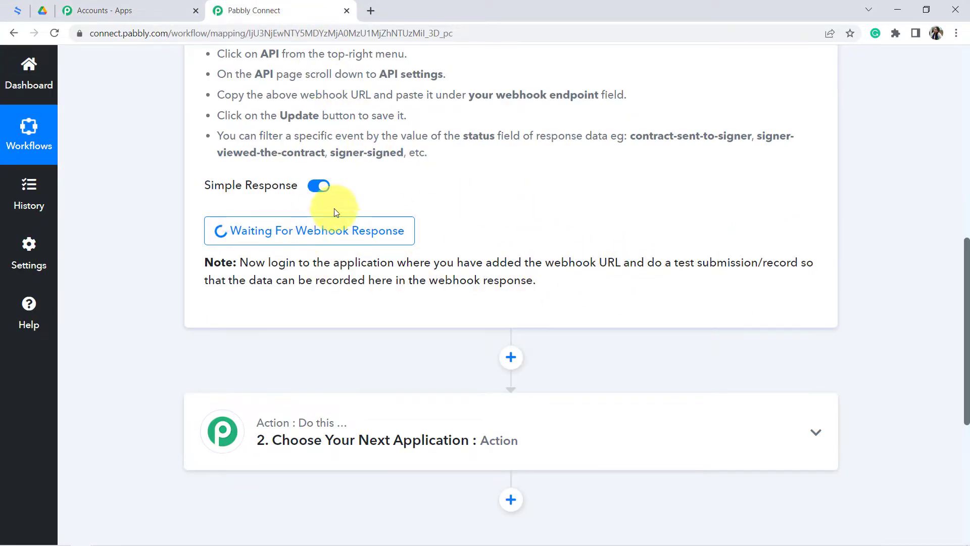
- Return to the incognito window, sign the Affiliate Partnership Agreement and read the thank-you message
mouse_move(105, 514)
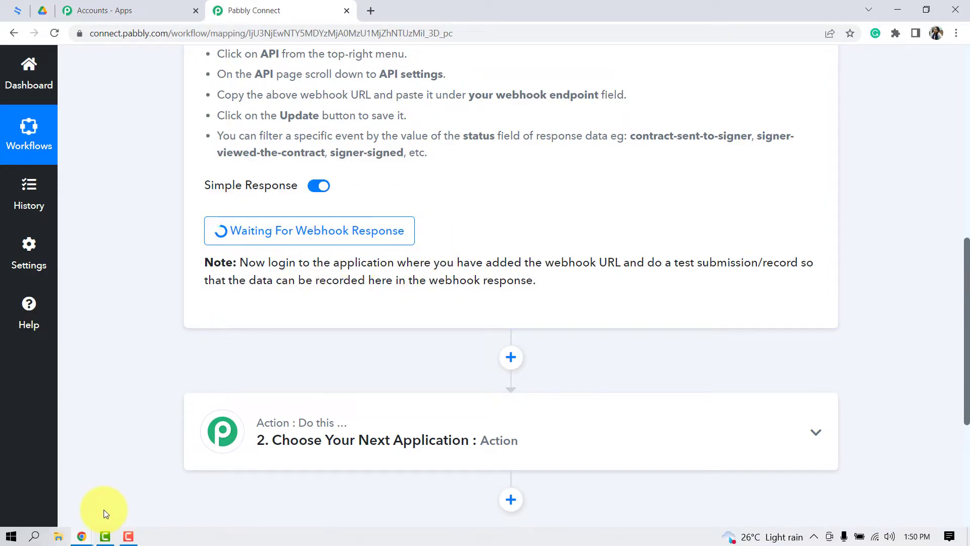
mouse_move(86, 540)
left_click(335, 478)
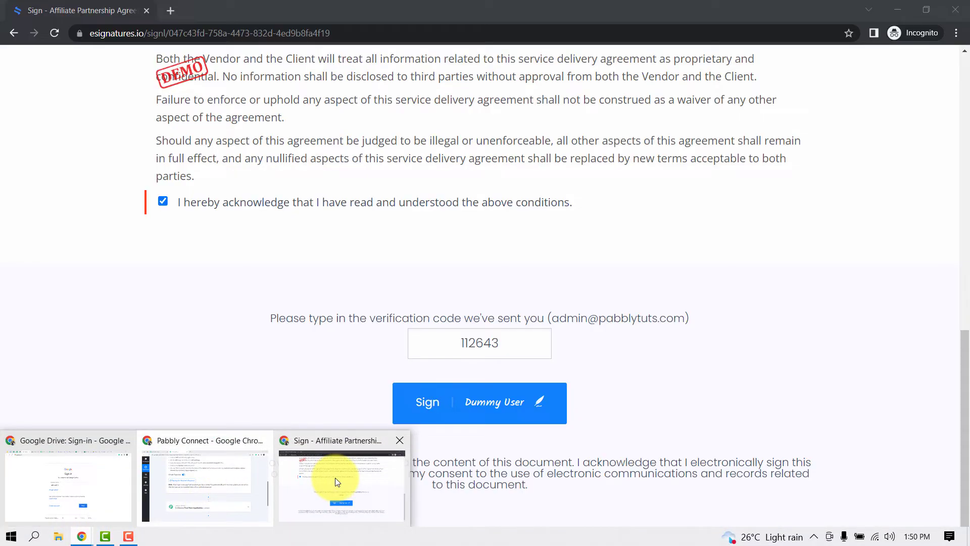
left_click(503, 409)
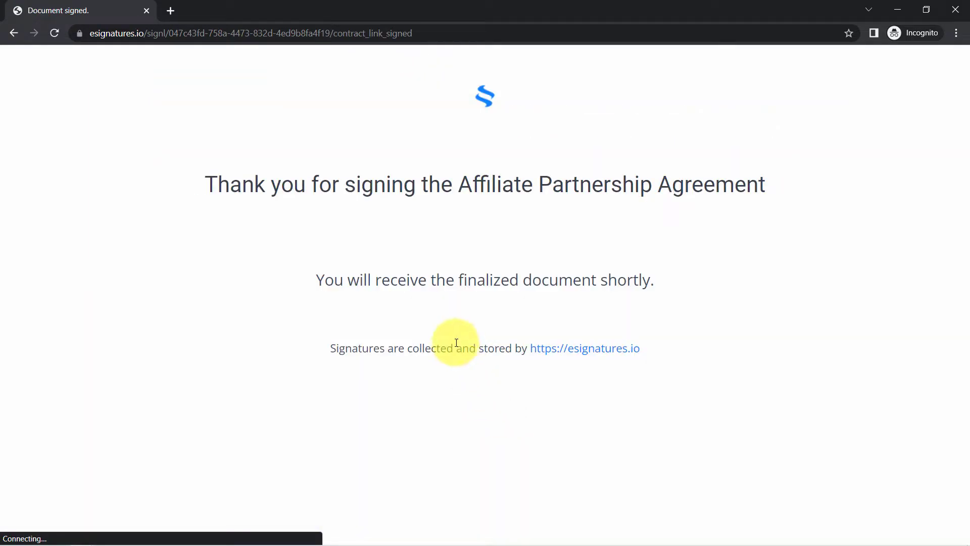
left_click_drag(243, 184, 714, 184)
- Switch to the Pabbly Connect workflow and check the signer's name, email and contract title in the captured webhook response
mouse_move(8, 541)
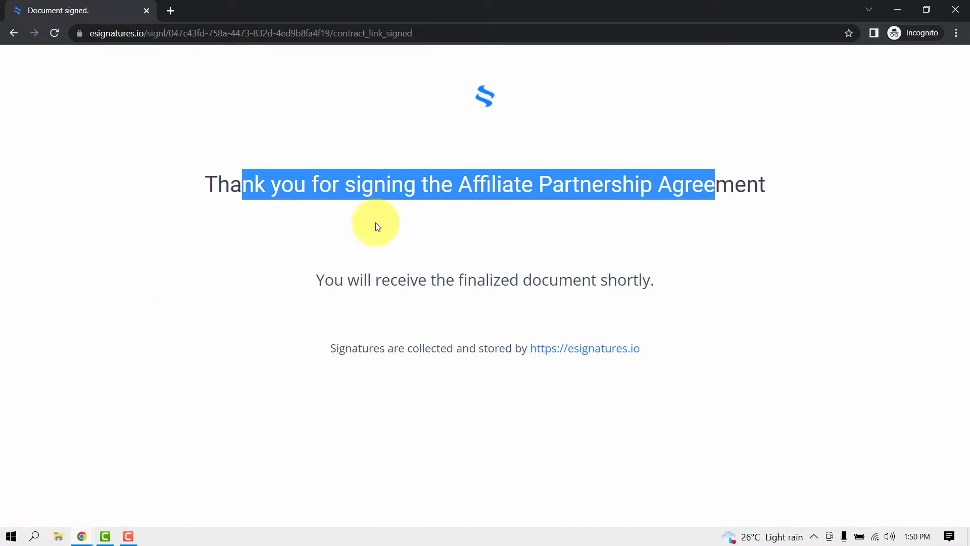
left_click(81, 540)
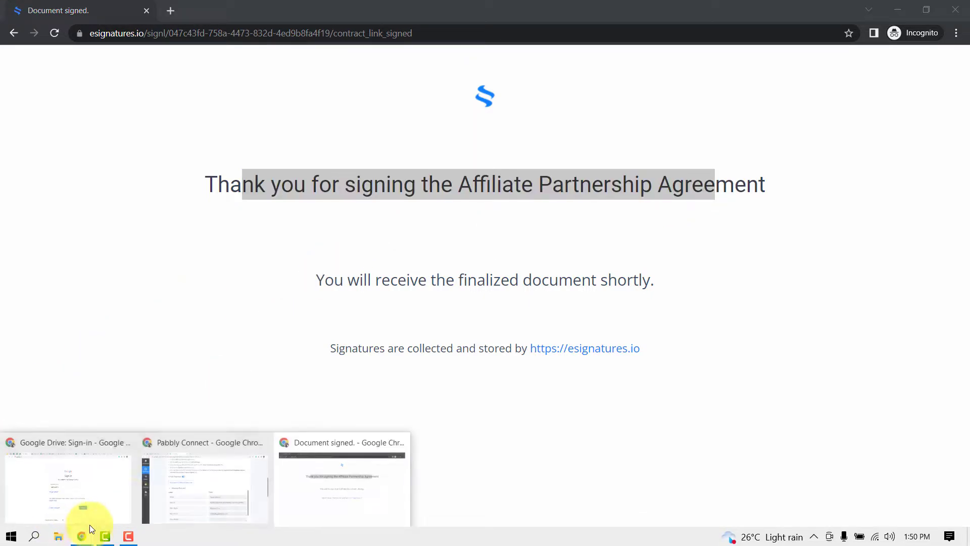
left_click(169, 489)
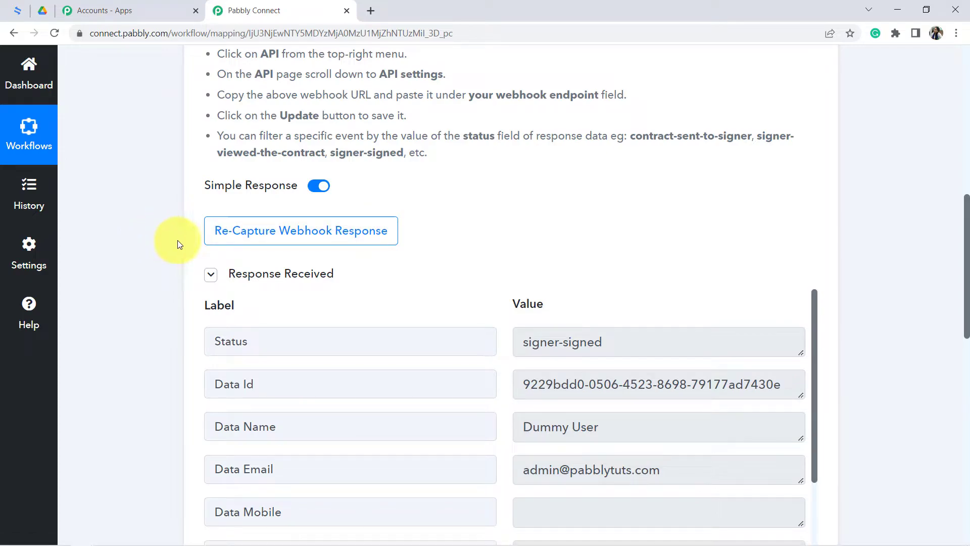
mouse_move(326, 275)
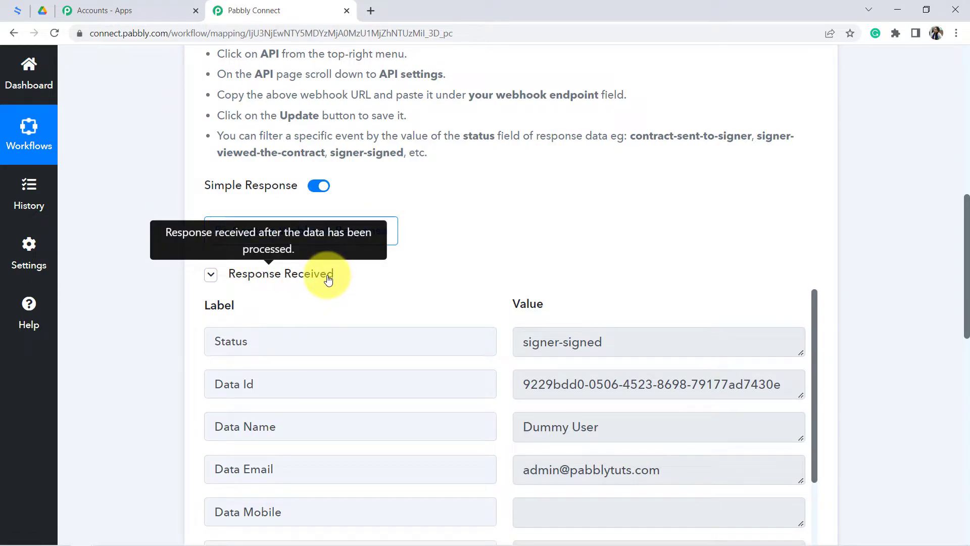
left_click_drag(966, 227, 965, 267)
left_click_drag(814, 196, 747, 248)
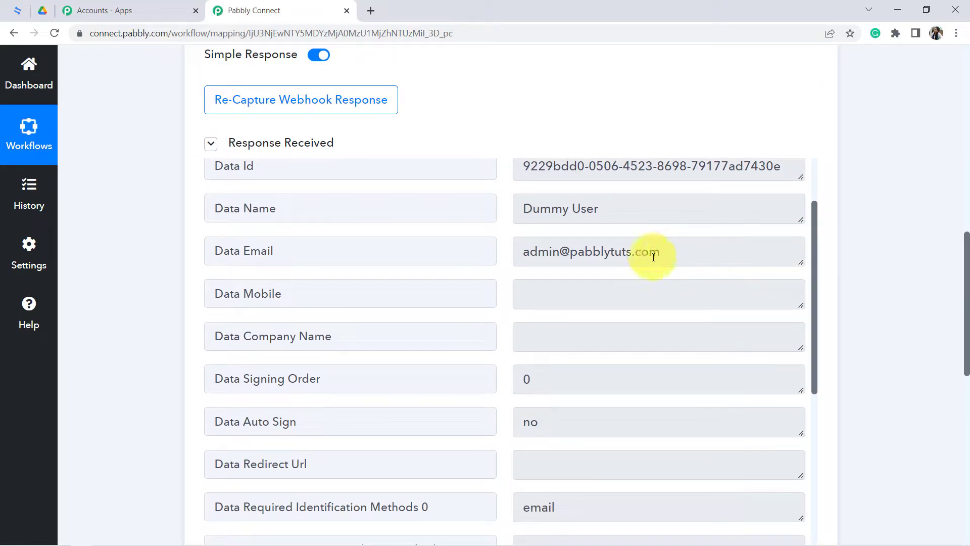
left_click_drag(652, 260, 547, 257)
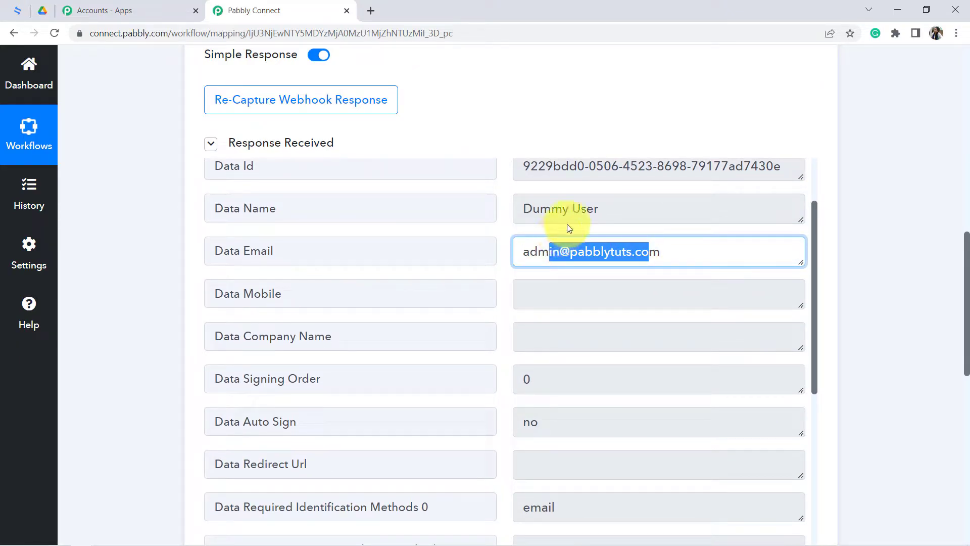
left_click_drag(582, 212, 520, 210)
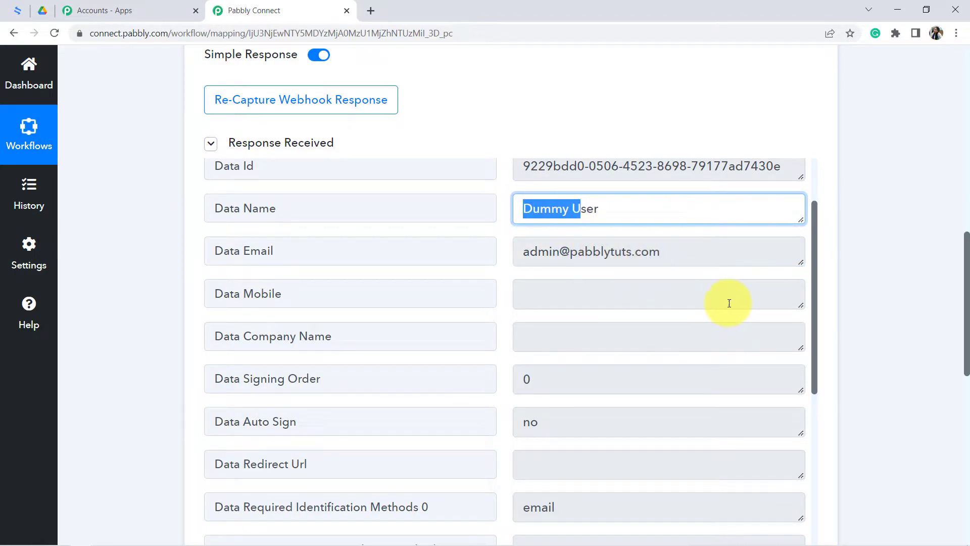
left_click_drag(813, 249, 825, 429)
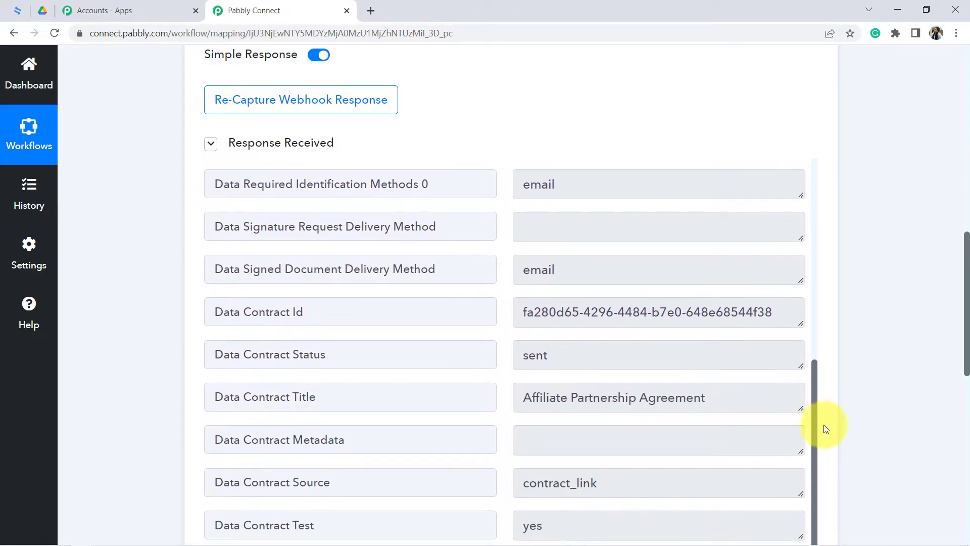
left_click(579, 399)
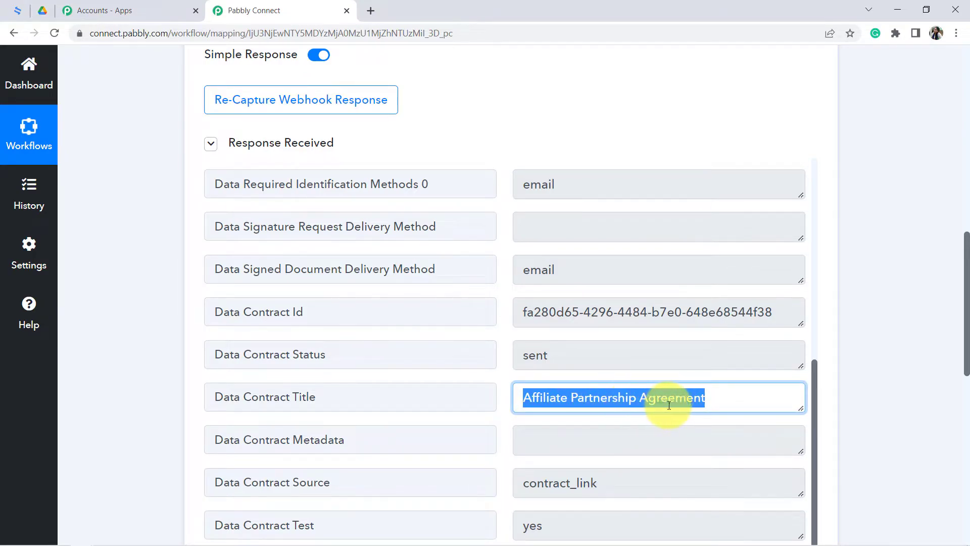
- Review the trigger response again from the Status and Data Id fields through to the last contract field
scroll(966, 264, "down", 3)
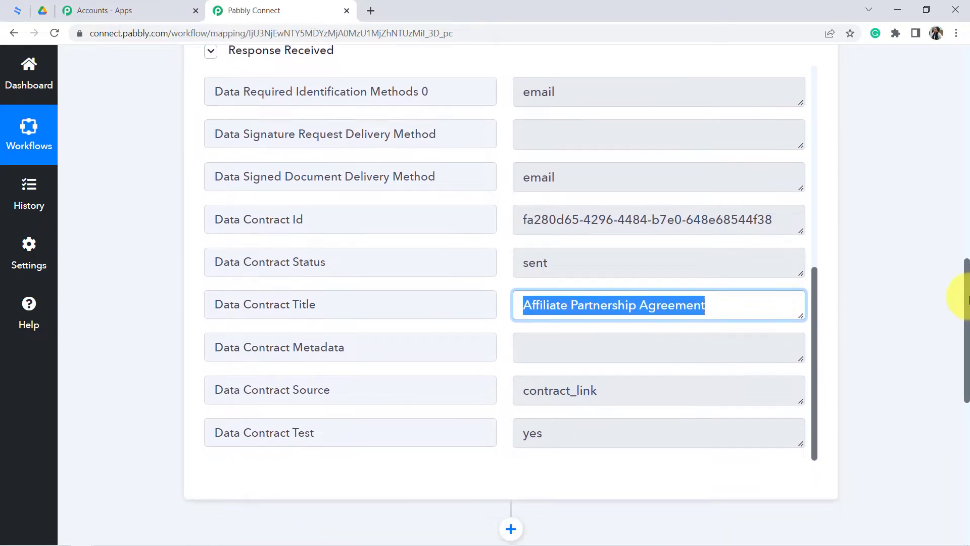
left_click_drag(968, 369, 967, 353)
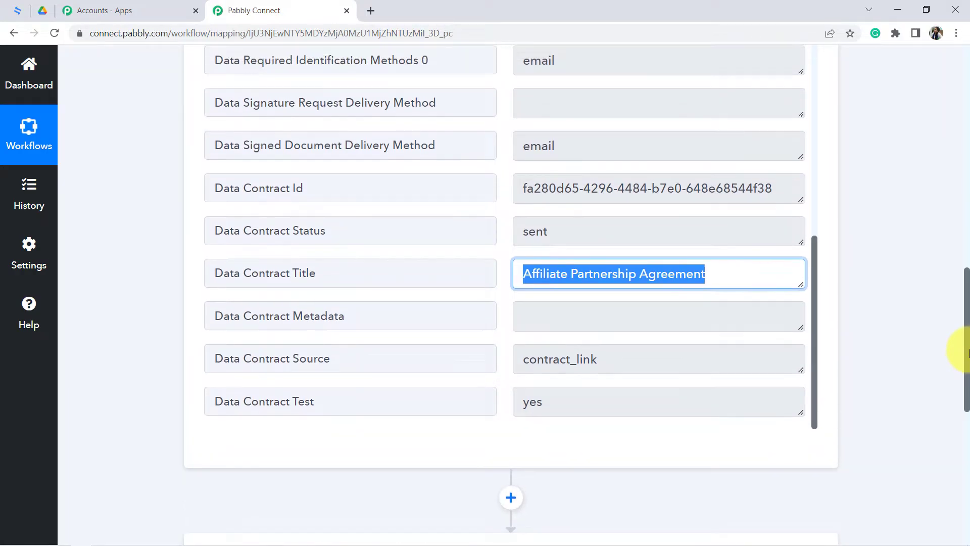
left_click_drag(814, 413, 714, 147)
triple_click(619, 96)
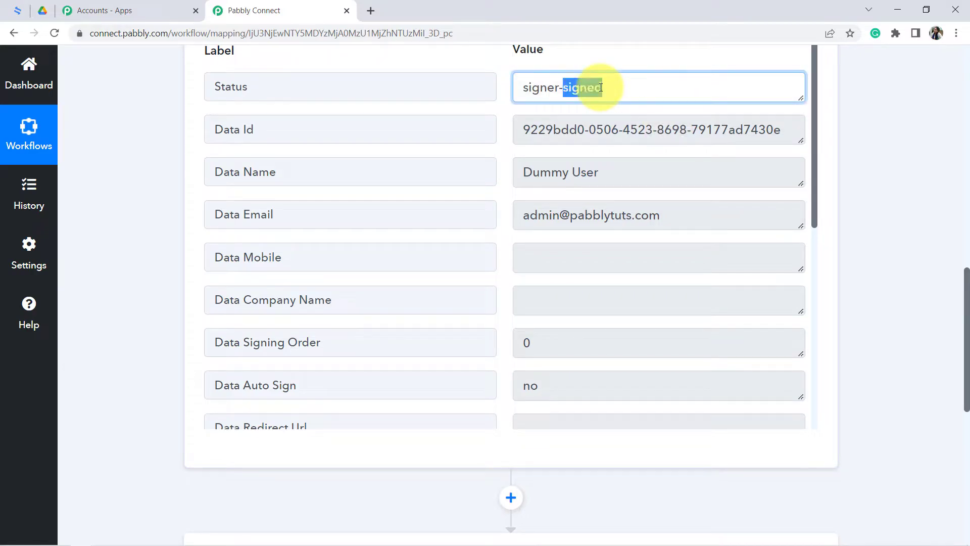
triple_click(631, 132)
triple_click(589, 161)
left_click_drag(812, 146, 819, 375)
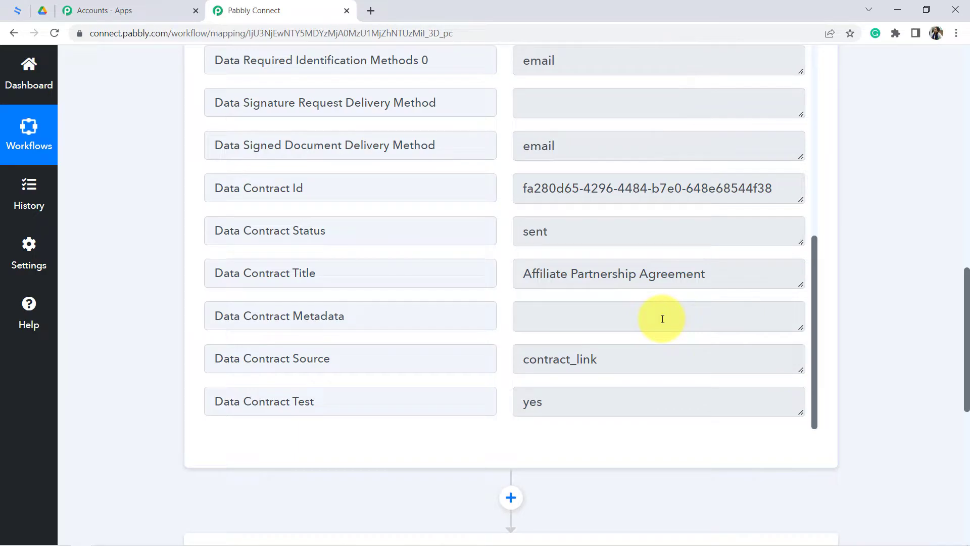
- Set the second step's action app to eSignatures.io with the action event Get Contract Detail
left_click_drag(965, 279, 943, 397)
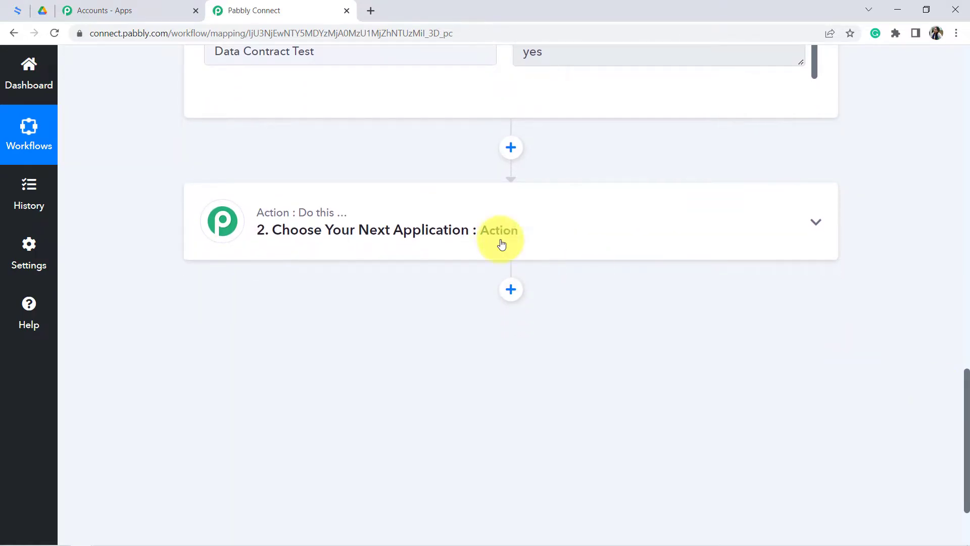
left_click(382, 227)
left_click(232, 316)
type("esign")
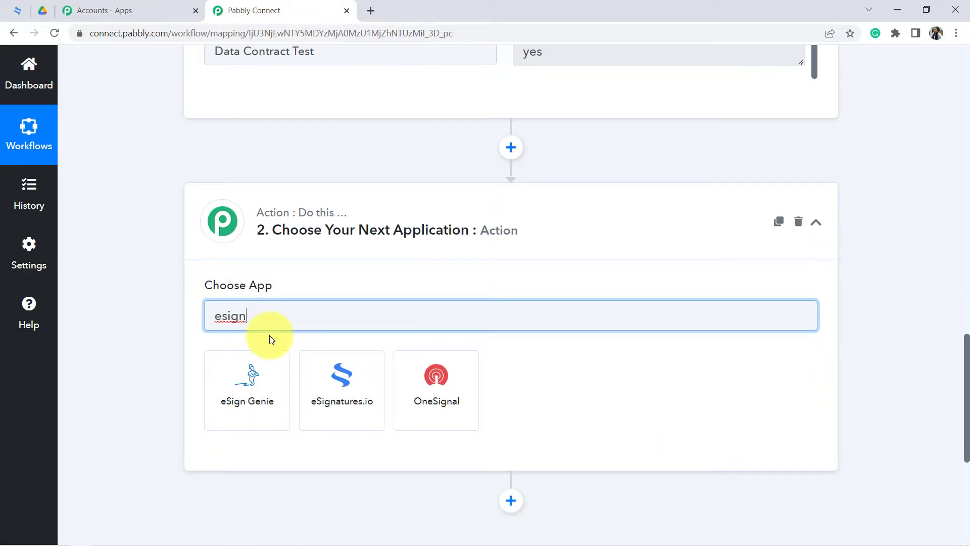
left_click(346, 391)
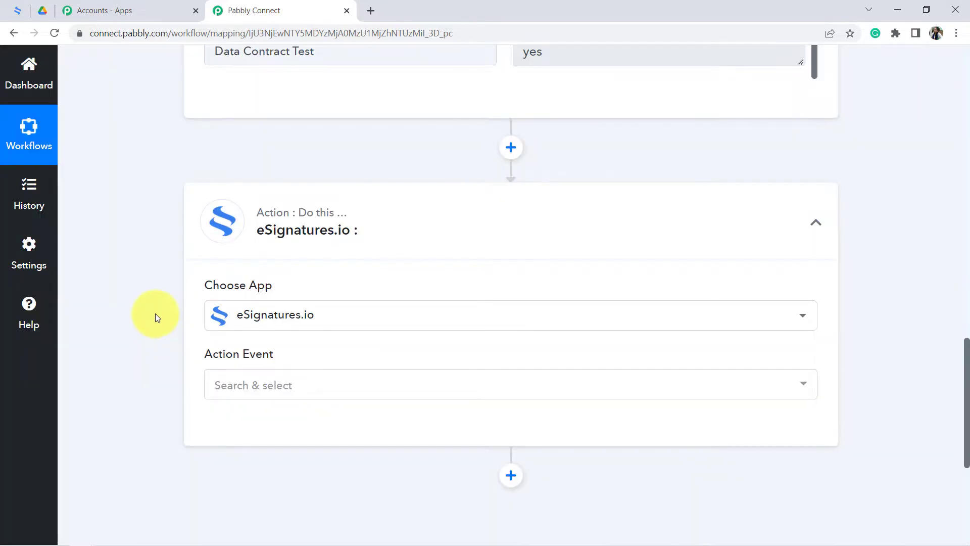
left_click(231, 443)
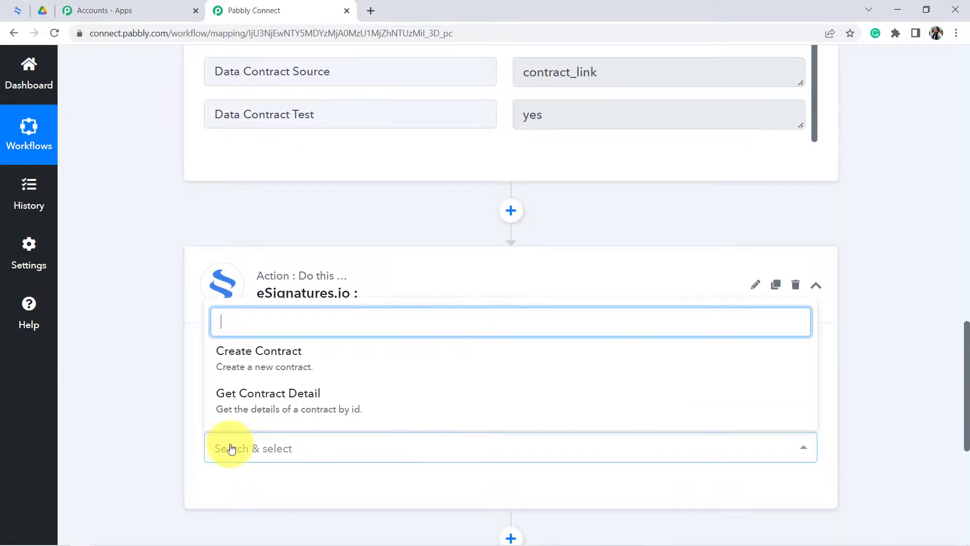
left_click(239, 409)
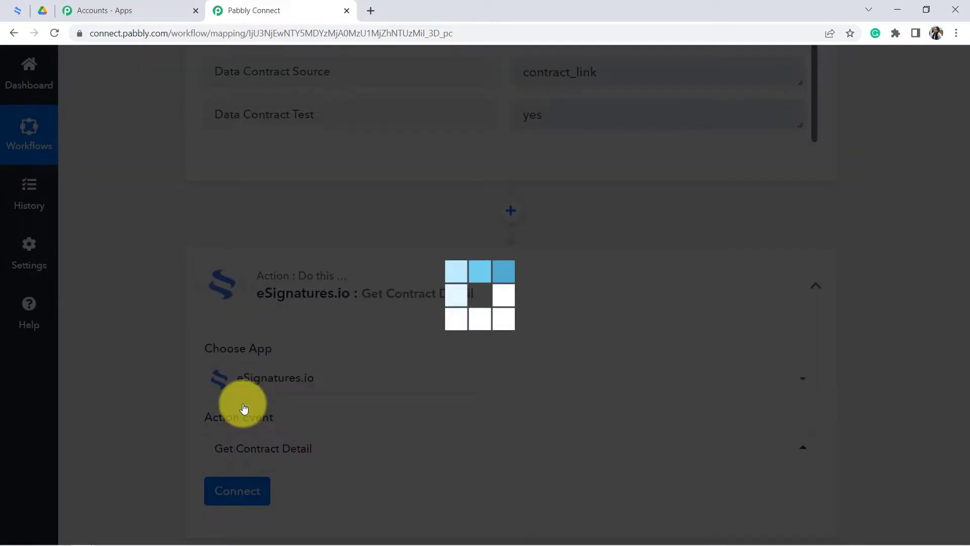
- Connect the Get Contract Detail action using the existing connection eSignatures.io #1 and save it
scroll(967, 343, "down", 3)
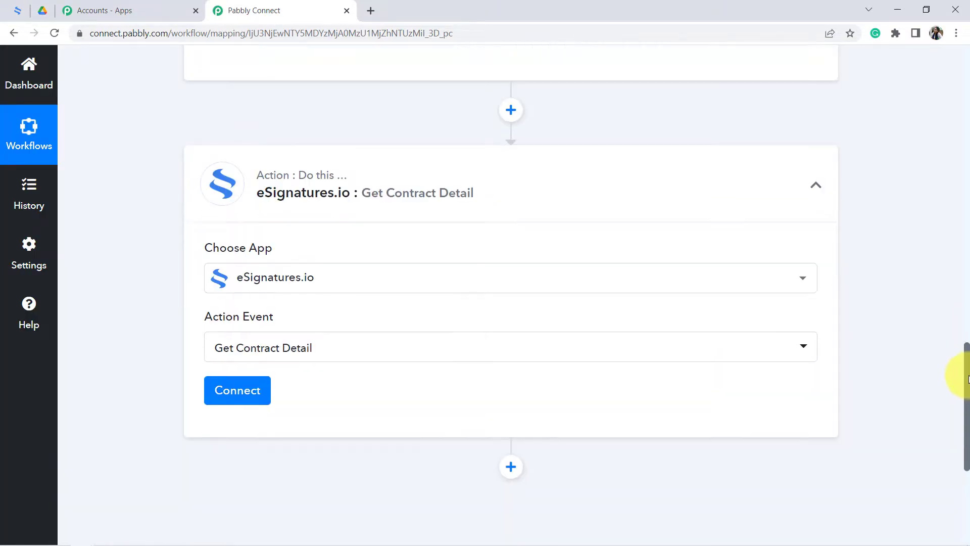
left_click(238, 344)
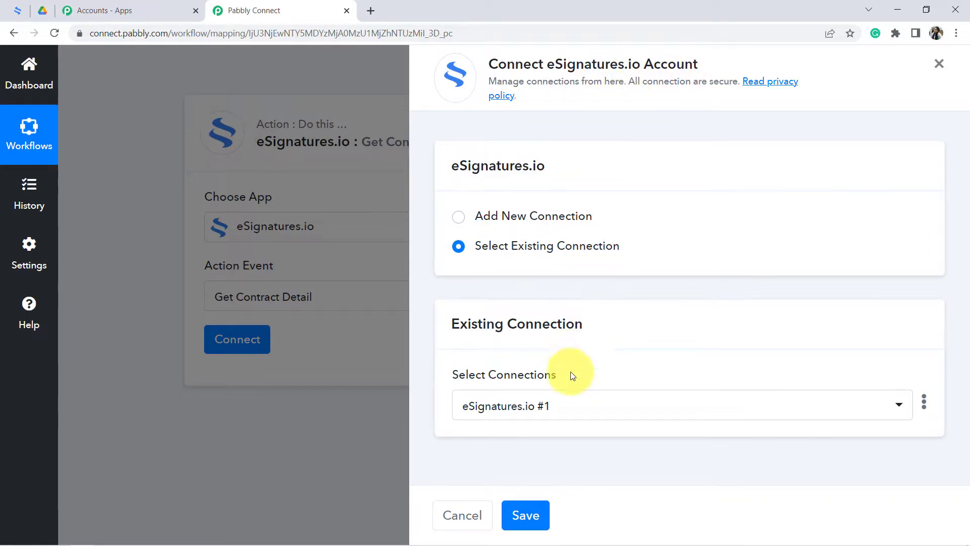
left_click(525, 516)
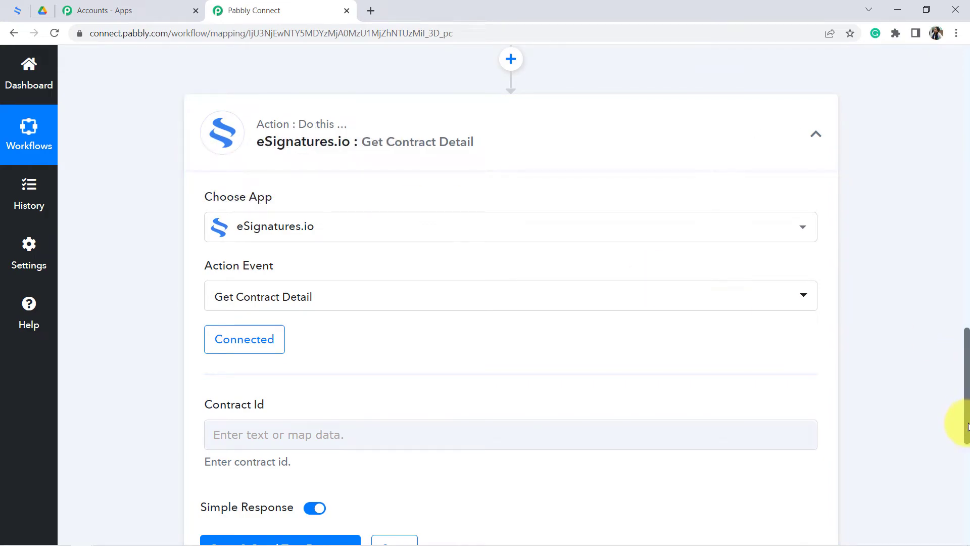
- Examine the action's Contract Id field and locate the matching Data Contract Id in the trigger response
scroll(966, 393, "down", 4)
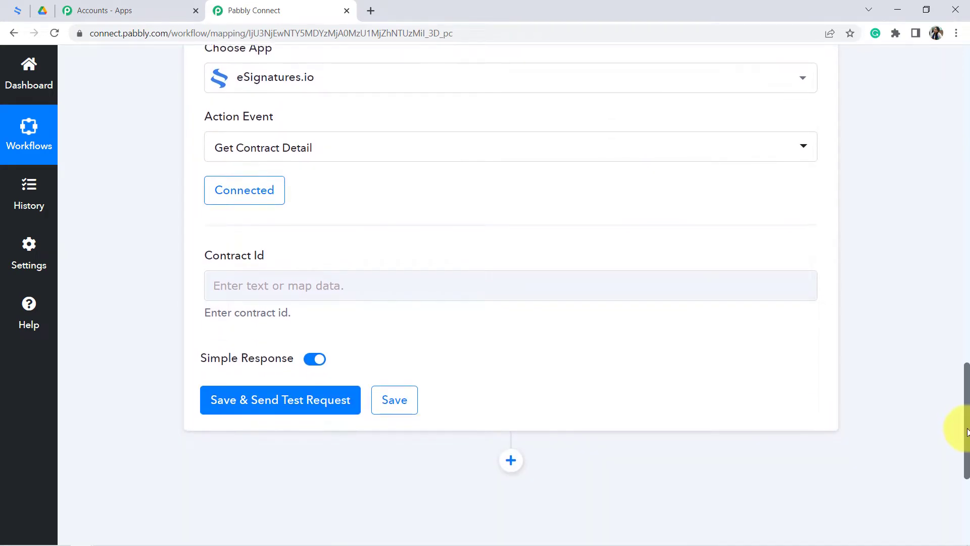
left_click_drag(213, 204, 277, 207)
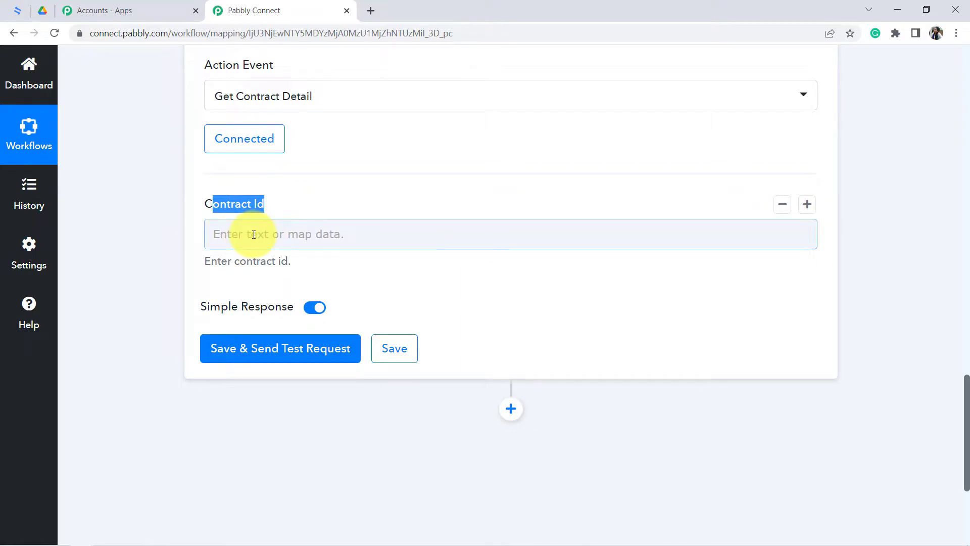
left_click_drag(966, 404, 959, 253)
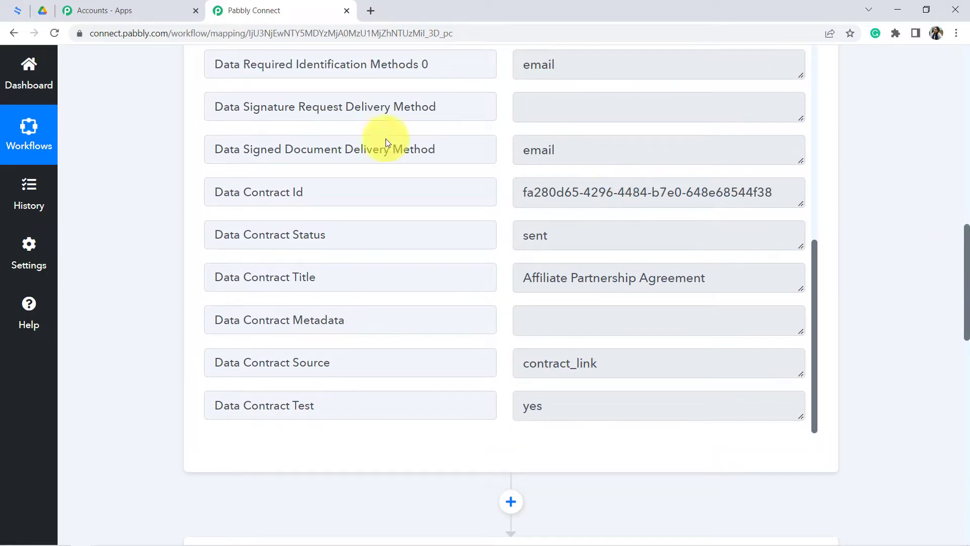
triple_click(255, 192)
triple_click(602, 199)
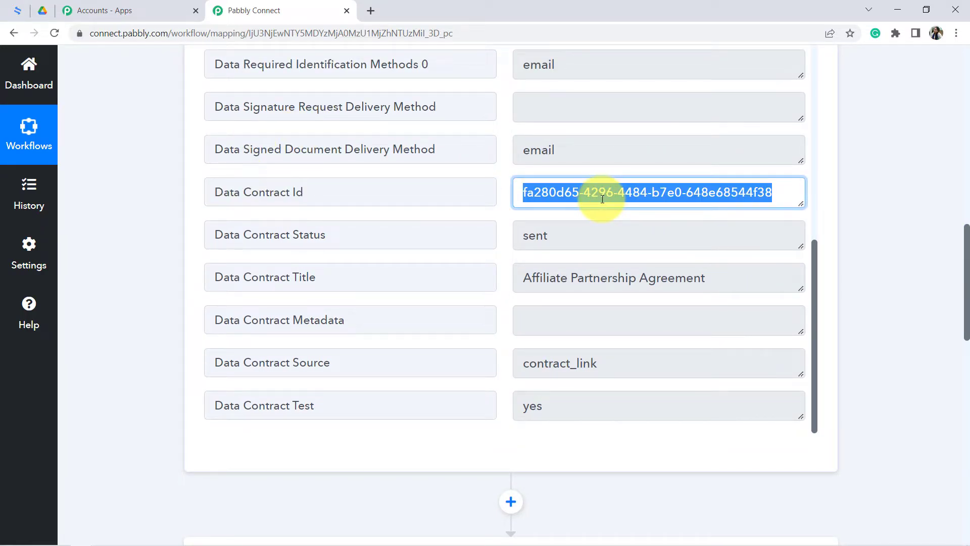
left_click_drag(702, 193, 550, 195)
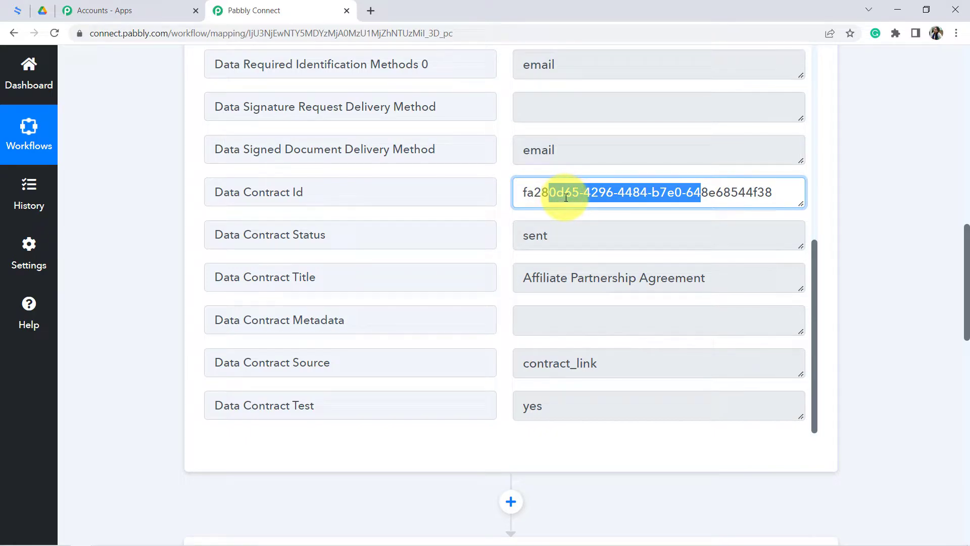
- Map Data Contract Id from the Signer Contract Activities trigger to the action's Contract Id field
left_click_drag(968, 261, 967, 411)
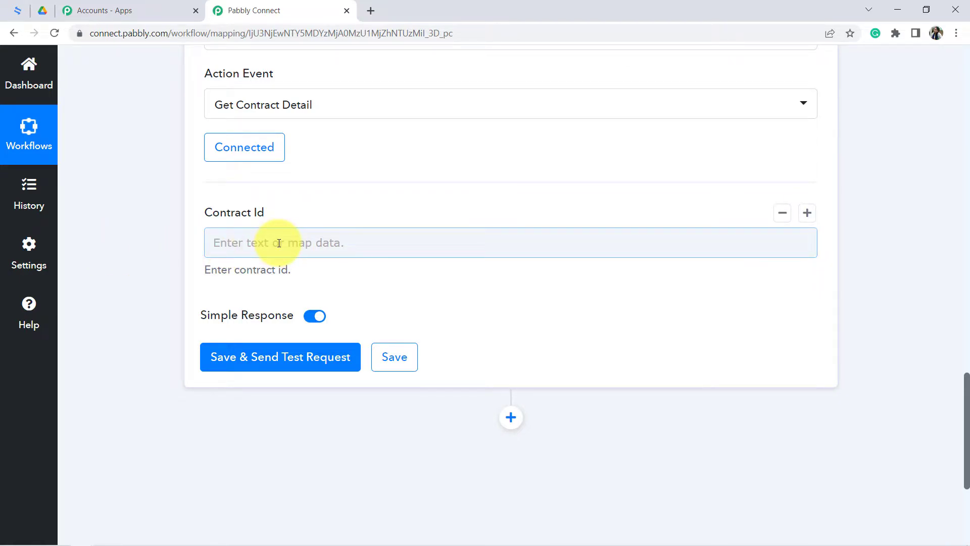
scroll(279, 243, "down", 1)
left_click(266, 232)
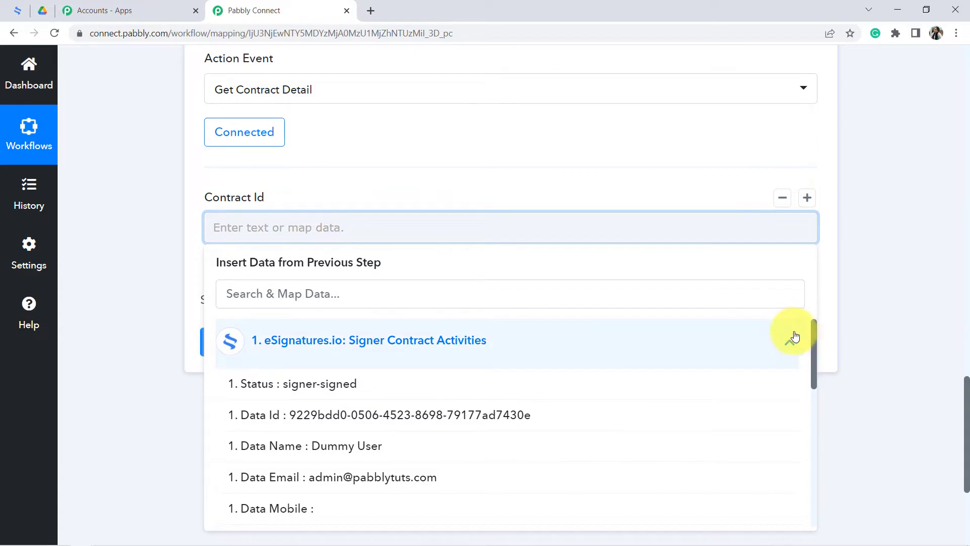
mouse_move(813, 332)
left_mouse_down()
mouse_move(814, 341)
mouse_move(813, 332)
left_mouse_up()
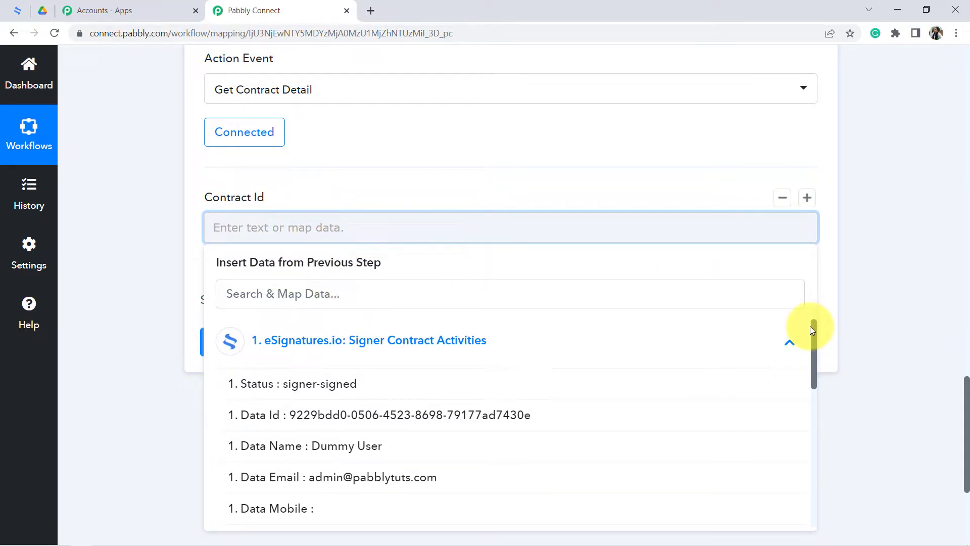
left_click_drag(814, 331, 809, 437)
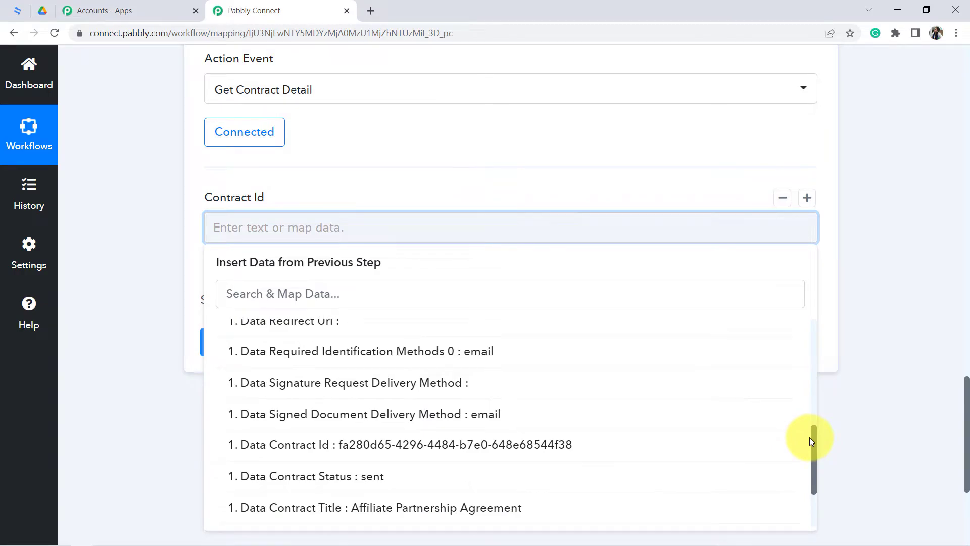
left_click(390, 450)
left_click(134, 251)
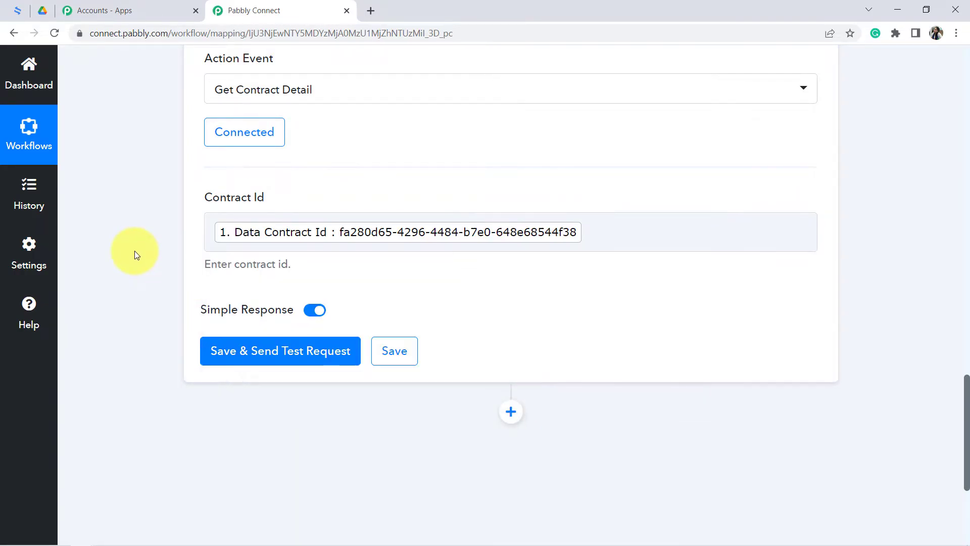
- Save the Get Contract Detail action with a test request and check the contract title and details in its response
left_click(245, 356)
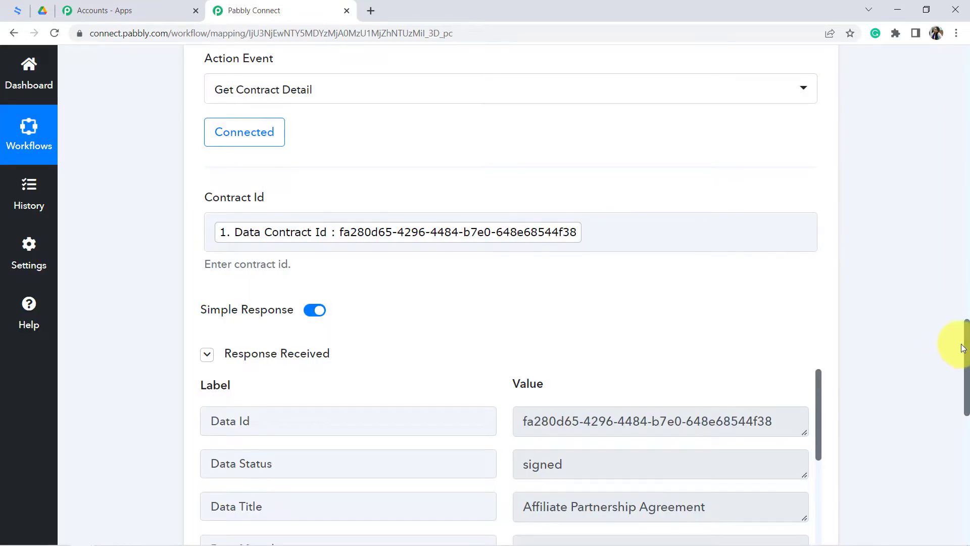
left_click_drag(968, 339, 967, 399)
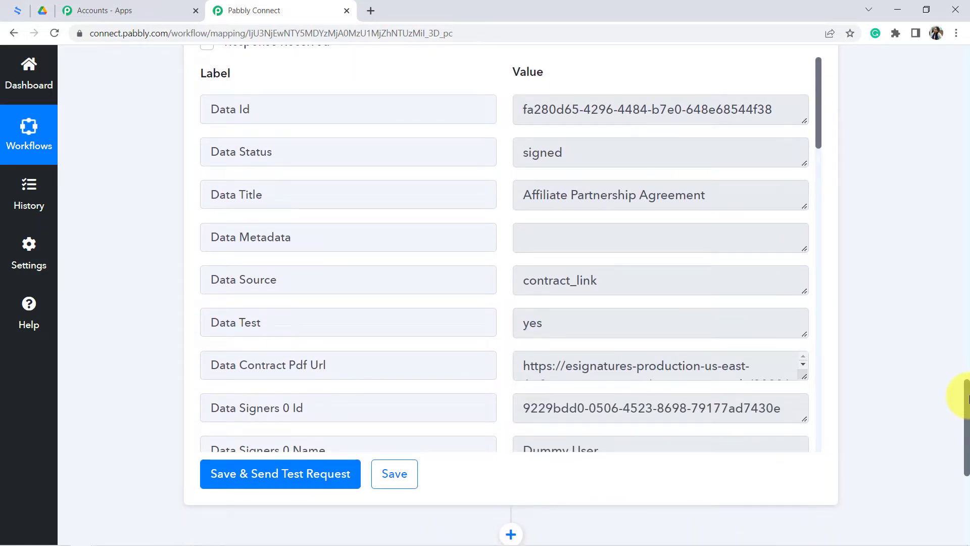
left_click_drag(693, 205, 578, 205)
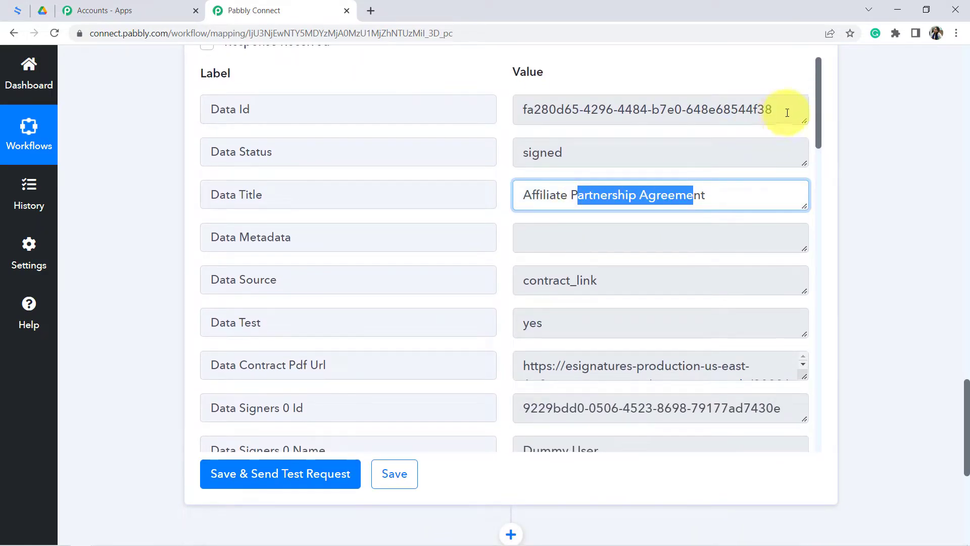
left_click_drag(817, 108, 826, 141)
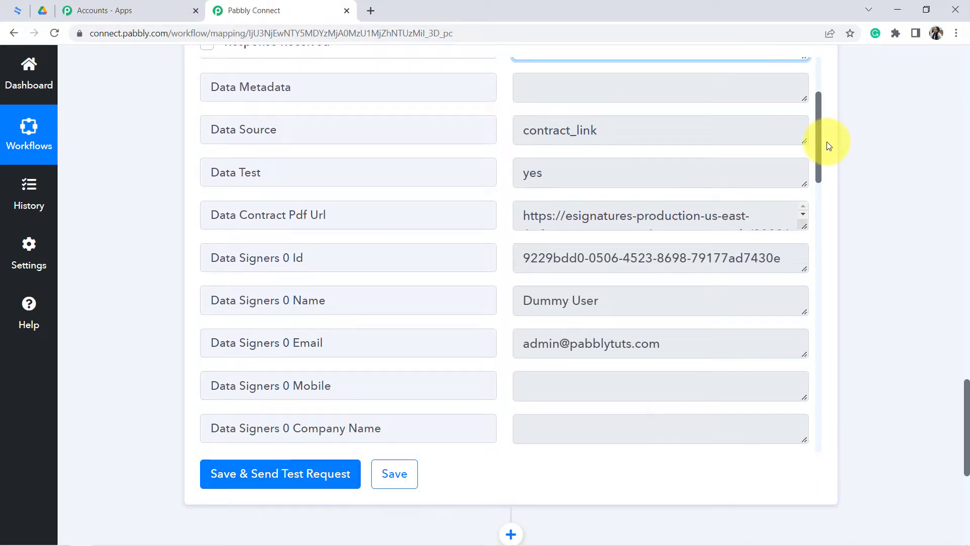
- Copy the full Data Contract Pdf Url value from the Get Contract Detail response and open it in a new browser tab
left_click_drag(215, 220, 328, 213)
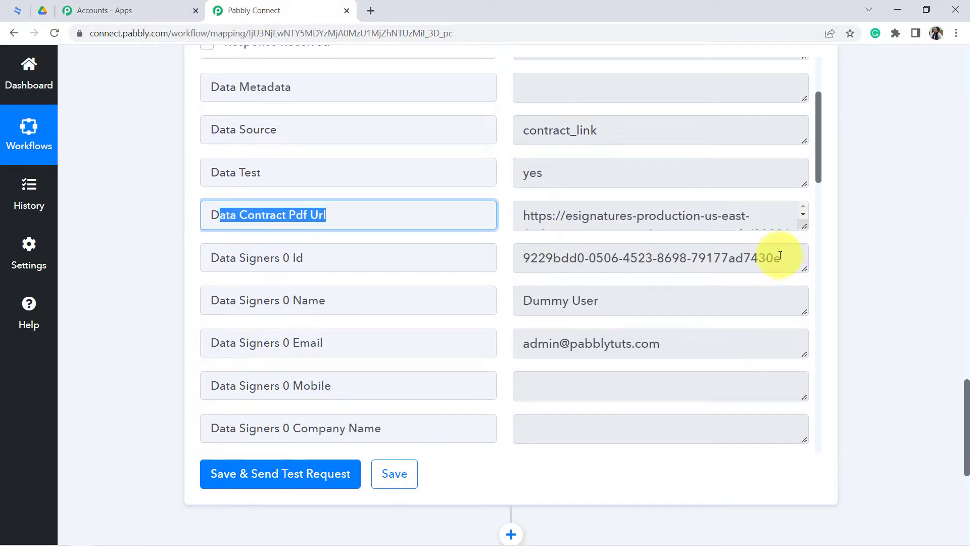
left_click_drag(804, 226, 809, 404)
left_click(611, 296)
key("ctrl+a")
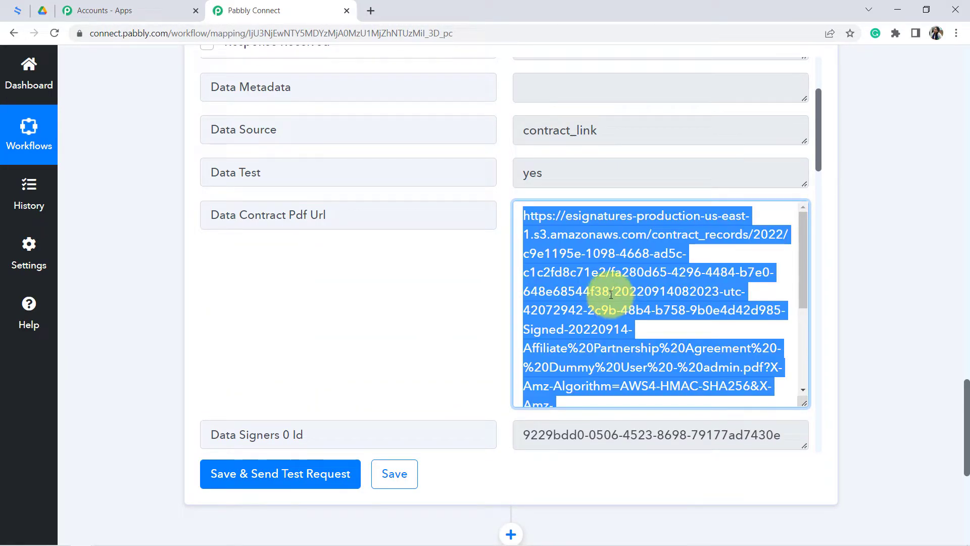
key("ctrl+c")
key("ctrl+t")
key("ctrl+v")
key("Return")
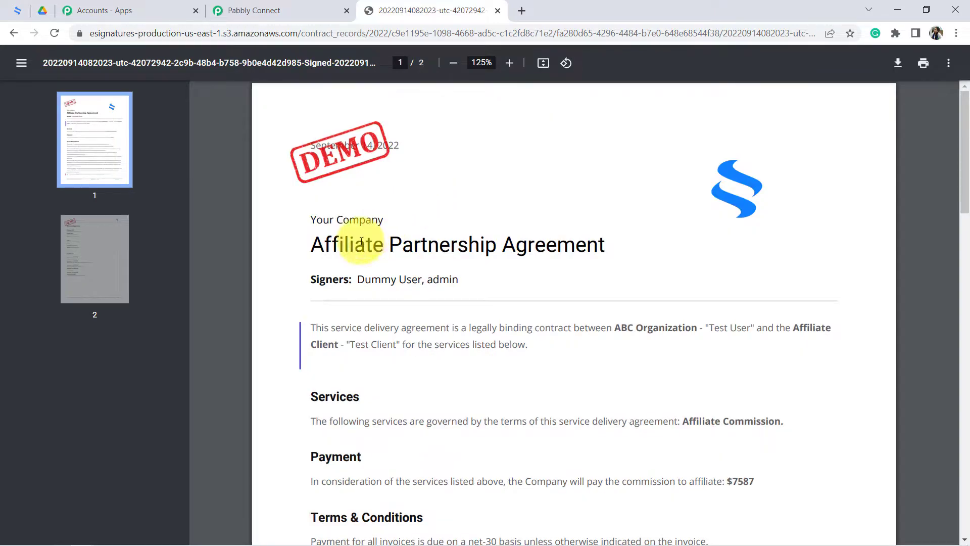
- Review the signed contract PDF, including the audit trail on its second page, and close it
left_click_drag(332, 245, 933, 262)
left_click_drag(959, 201, 947, 496)
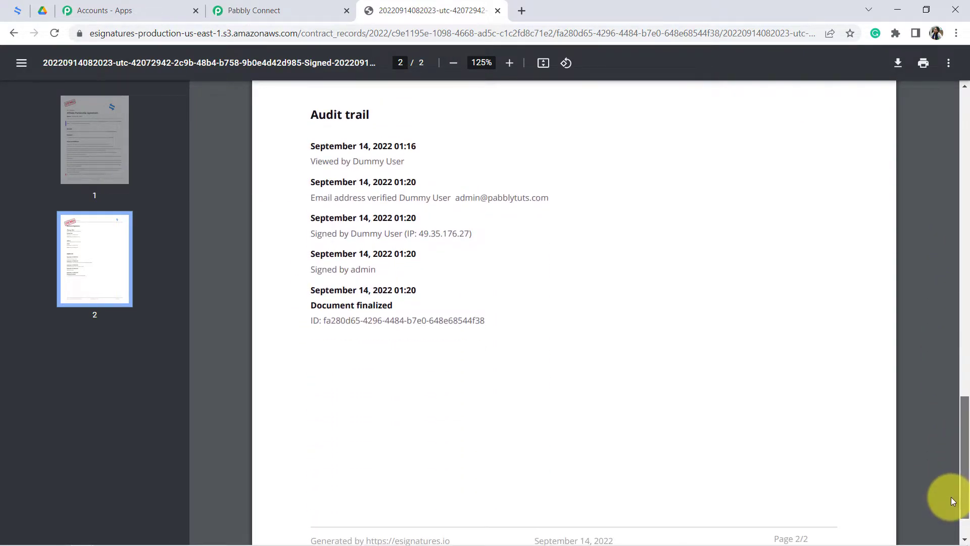
left_click_drag(354, 189, 411, 190)
left_click_drag(330, 174, 416, 176)
left_click_drag(945, 395, 953, 60)
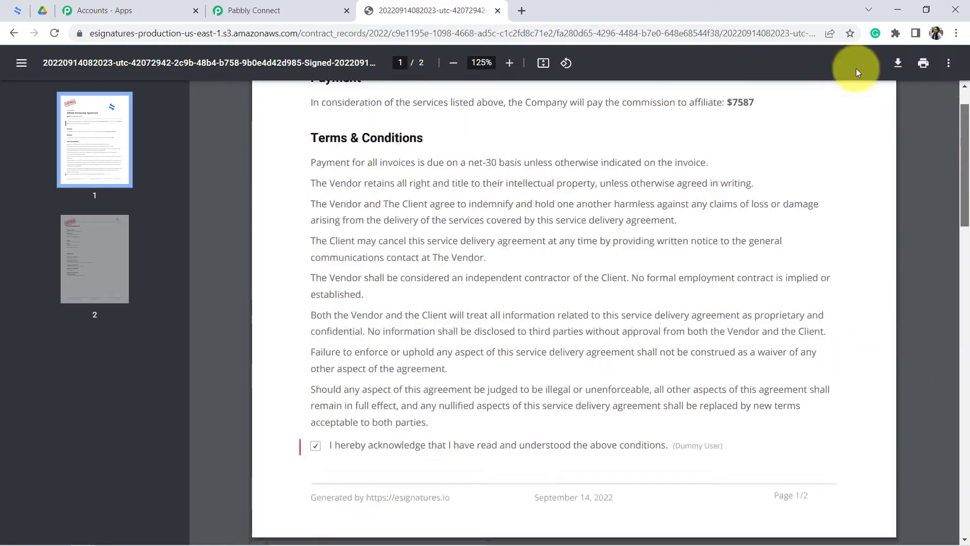
left_click(498, 11)
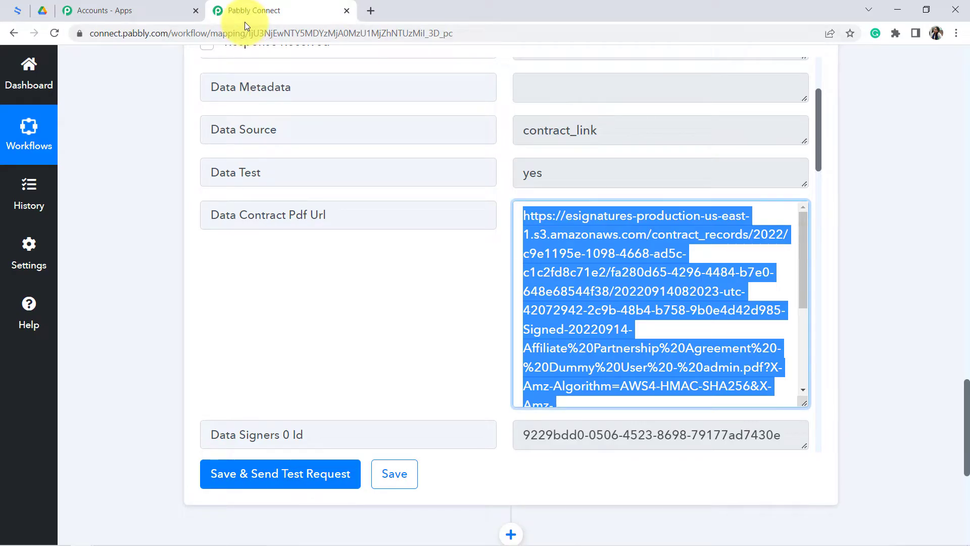
- Examine the Data Contract Pdf Url value in the Get Contract Detail response
left_click(132, 208)
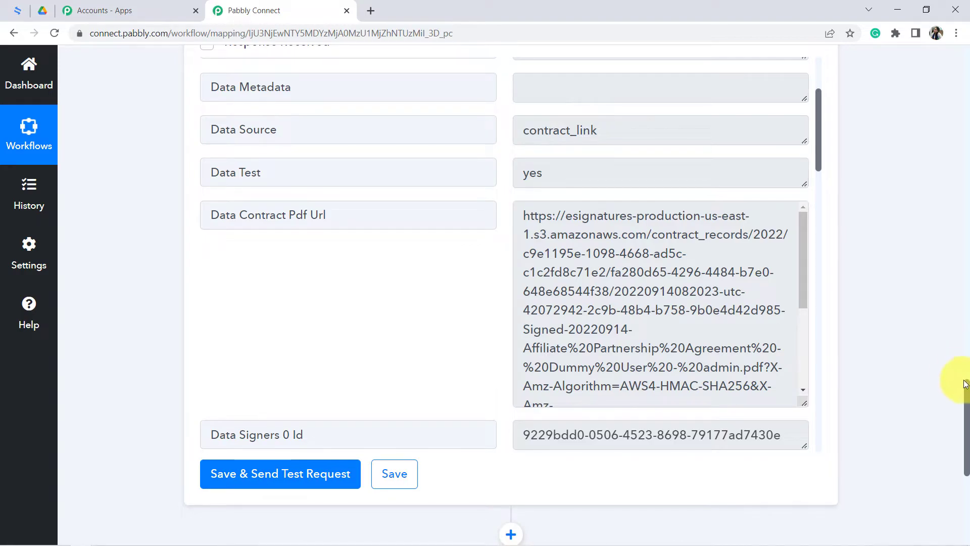
left_click_drag(966, 390, 961, 402)
left_click(556, 188)
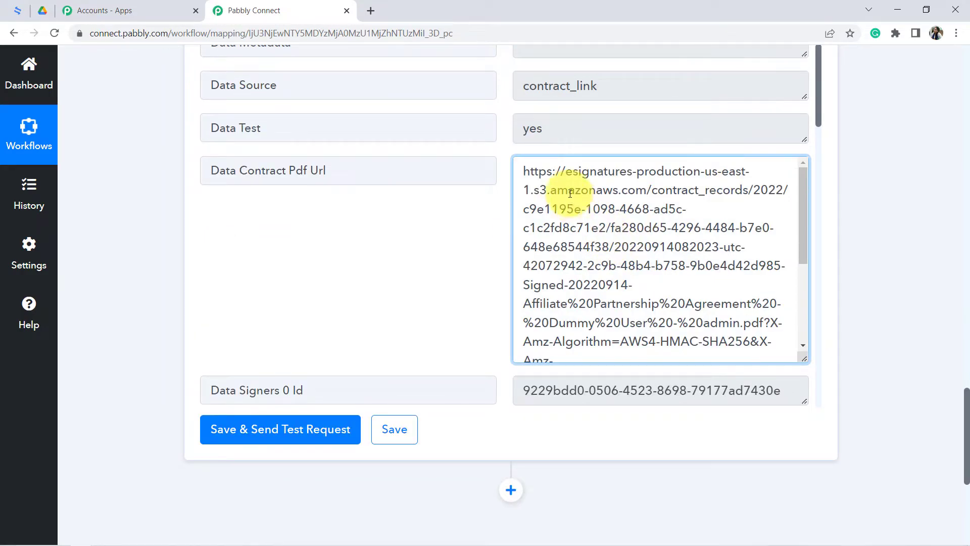
left_click_drag(556, 174, 624, 349)
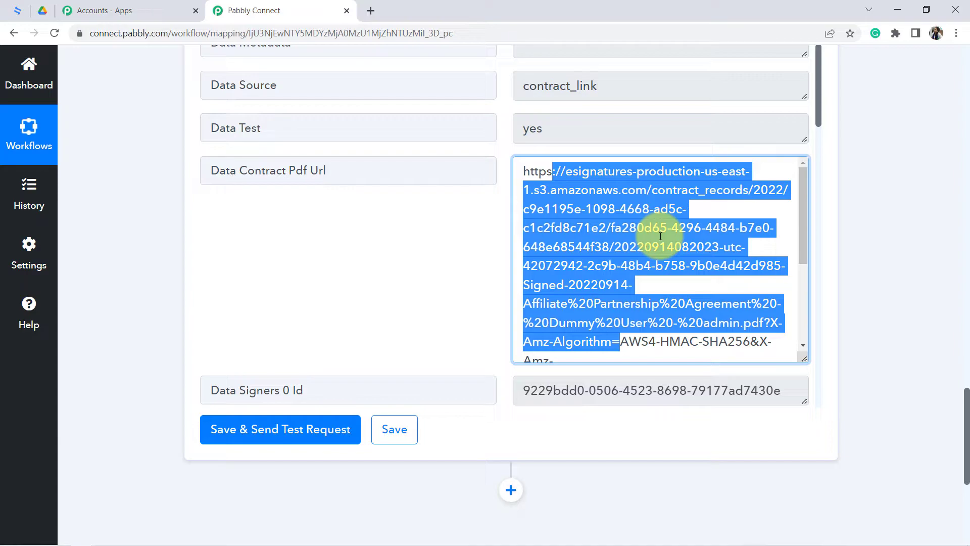
- Switch to eSignatures.io and examine the API webhook endpoint in the API page's settings
left_click(18, 9)
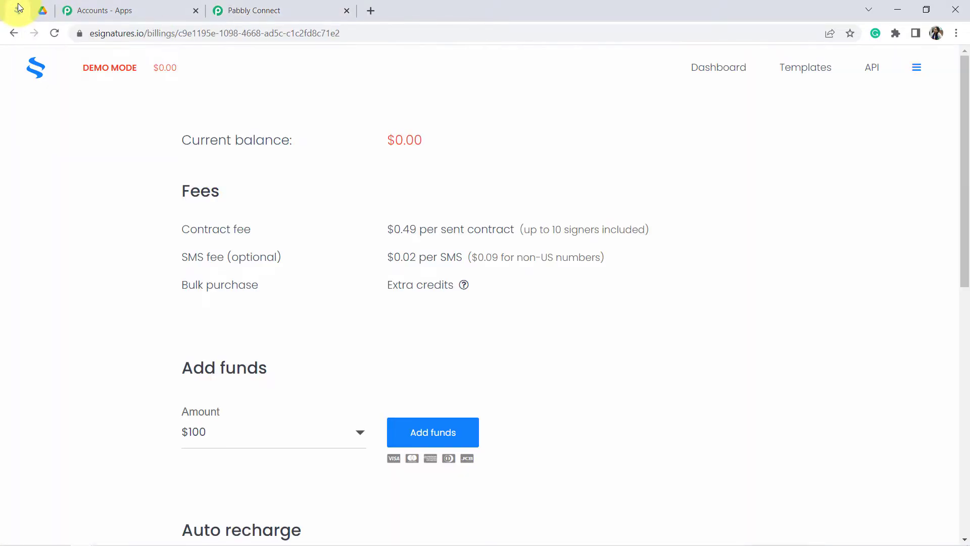
left_click(865, 71)
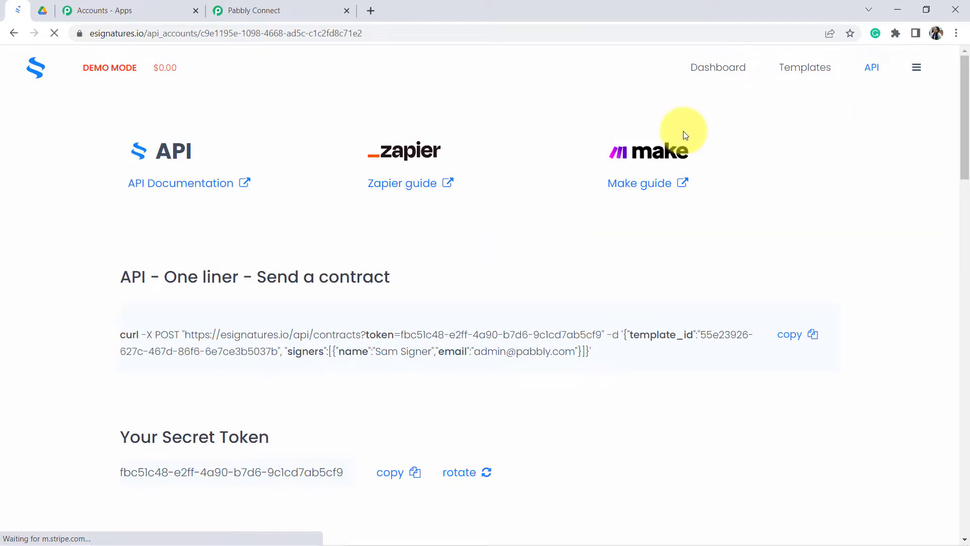
mouse_move(107, 53)
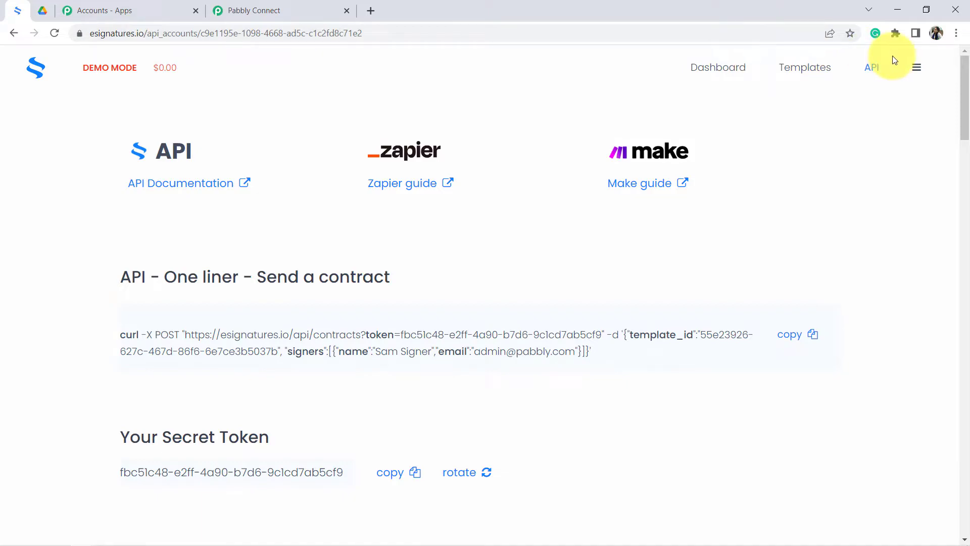
left_click(870, 69)
left_click_drag(966, 129, 960, 204)
left_click_drag(96, 232, 316, 250)
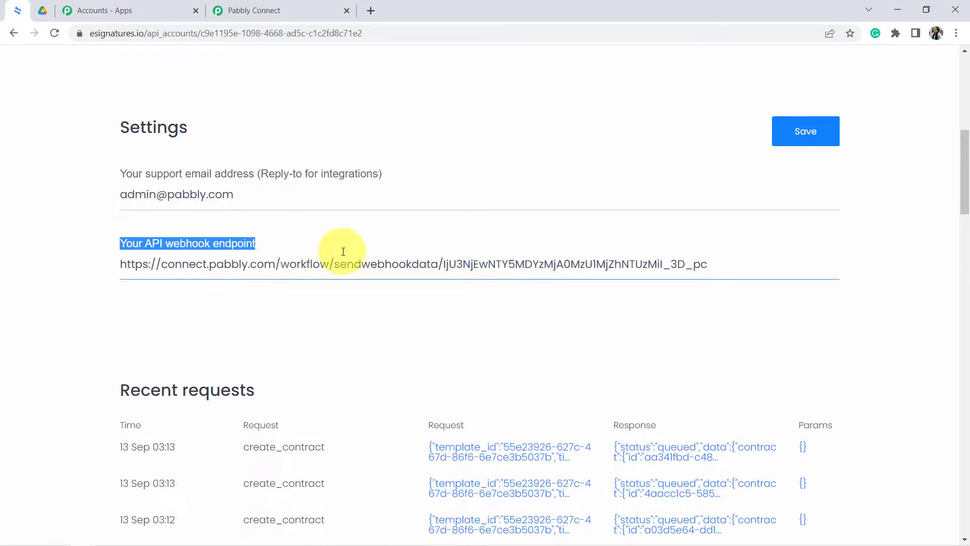
left_click(37, 280)
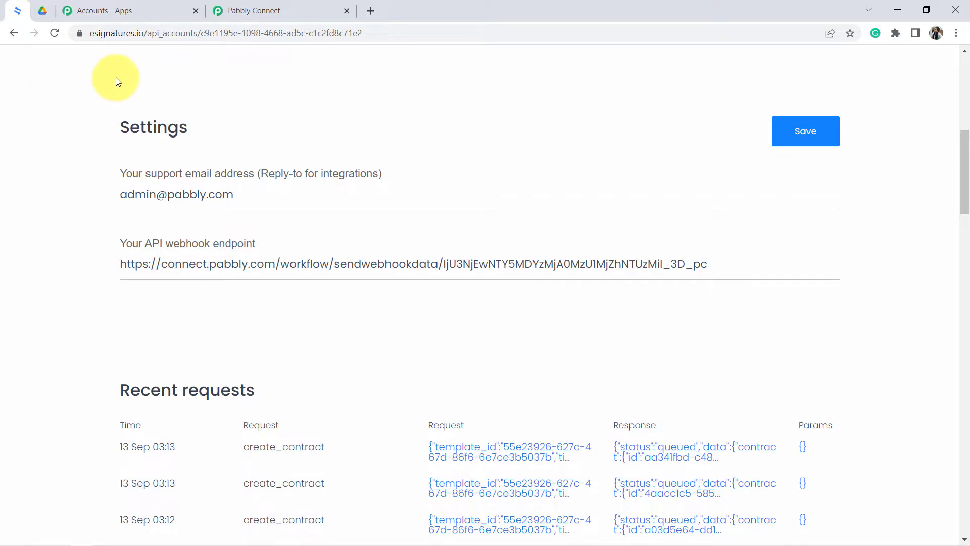
- Compare the Signer Contract Activities trigger's event and webhook URL in Pabbly Connect with the endpoint settings in eSignatures.io
left_click(251, 15)
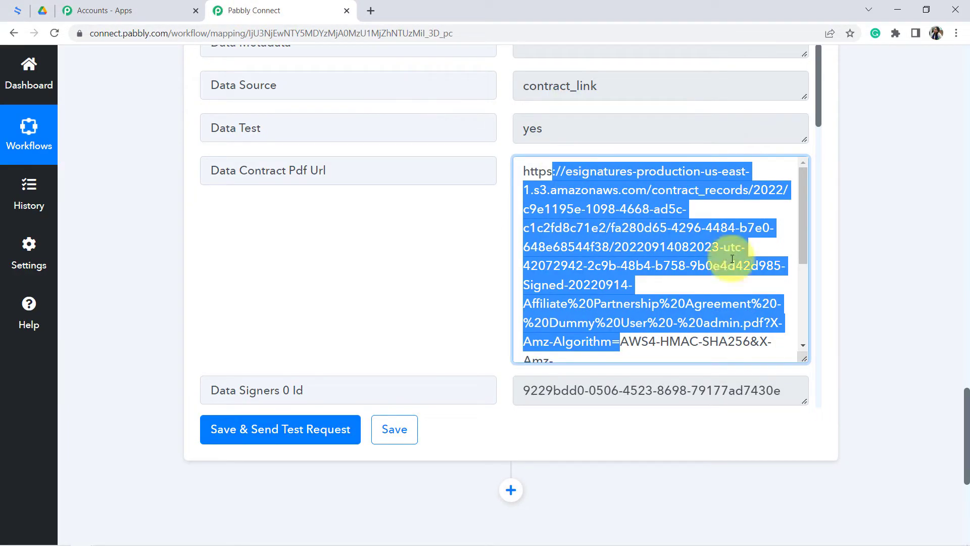
left_click_drag(966, 419, 936, 328)
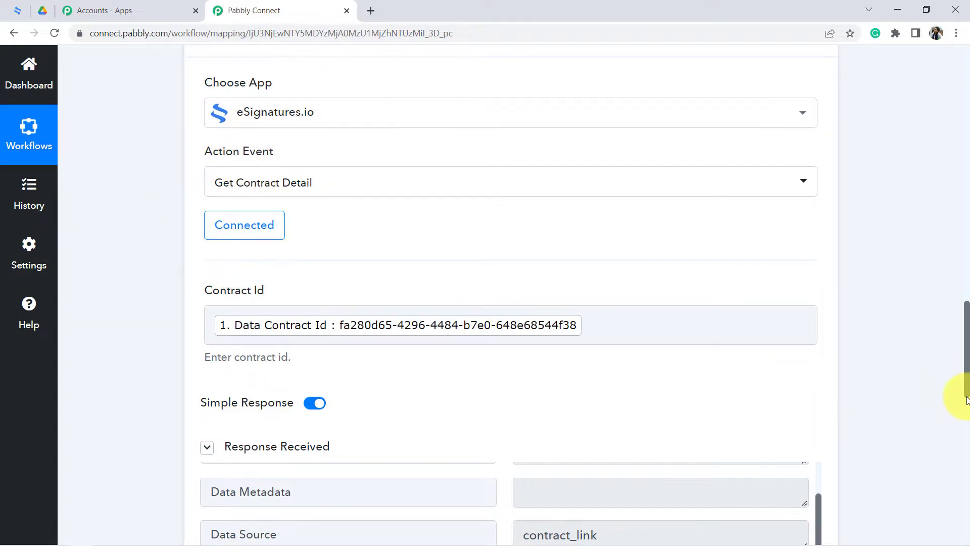
left_click_drag(967, 379, 950, 184)
scroll(389, 173, "up", 3)
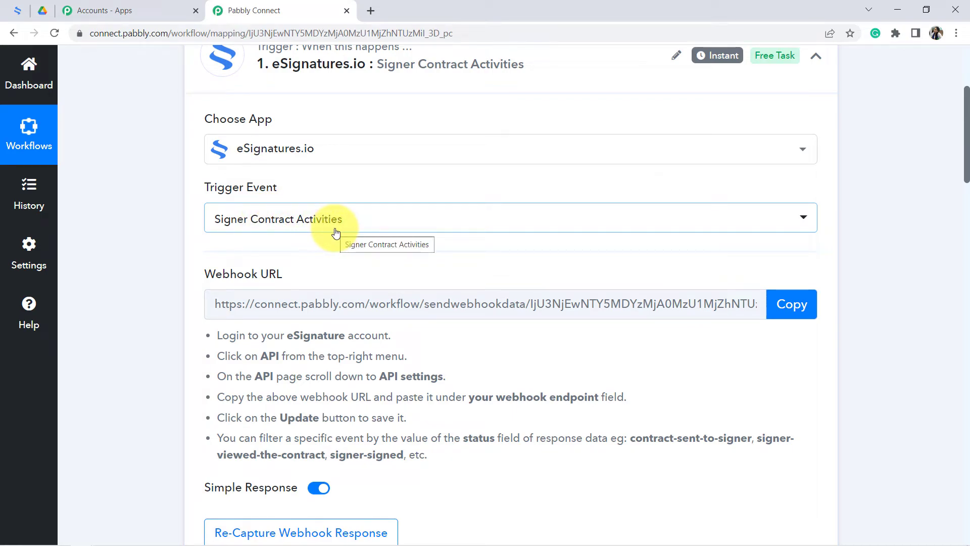
left_click(20, 10)
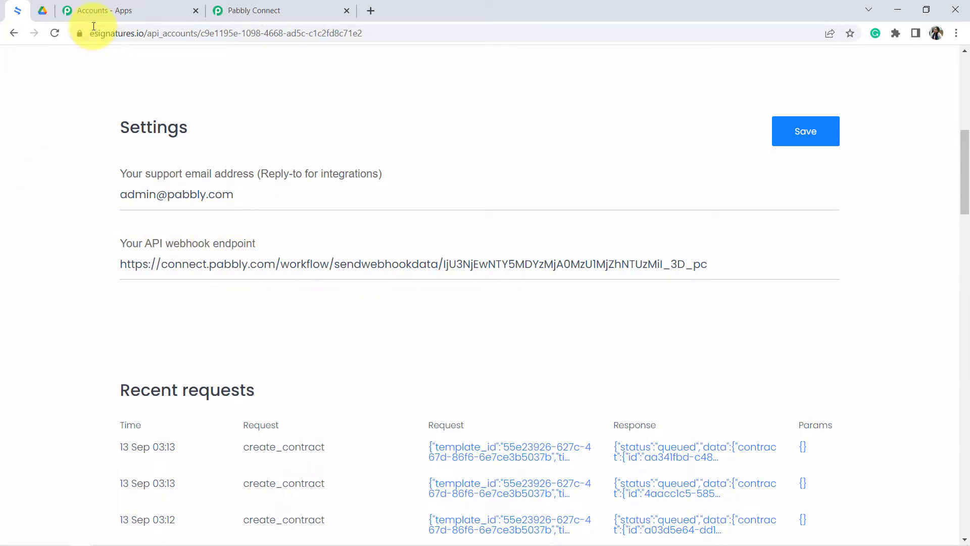
left_click_drag(134, 34, 167, 34)
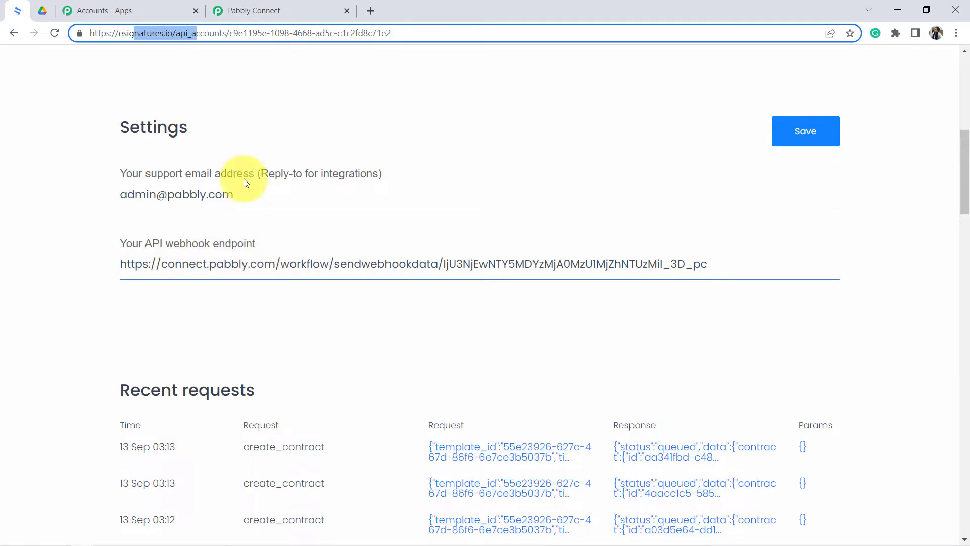
left_click(254, 10)
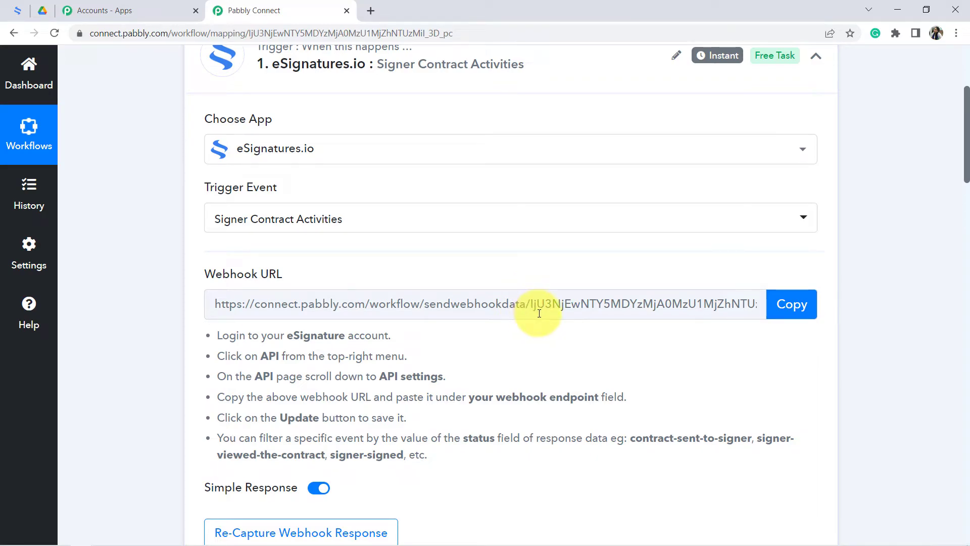
left_click(18, 10)
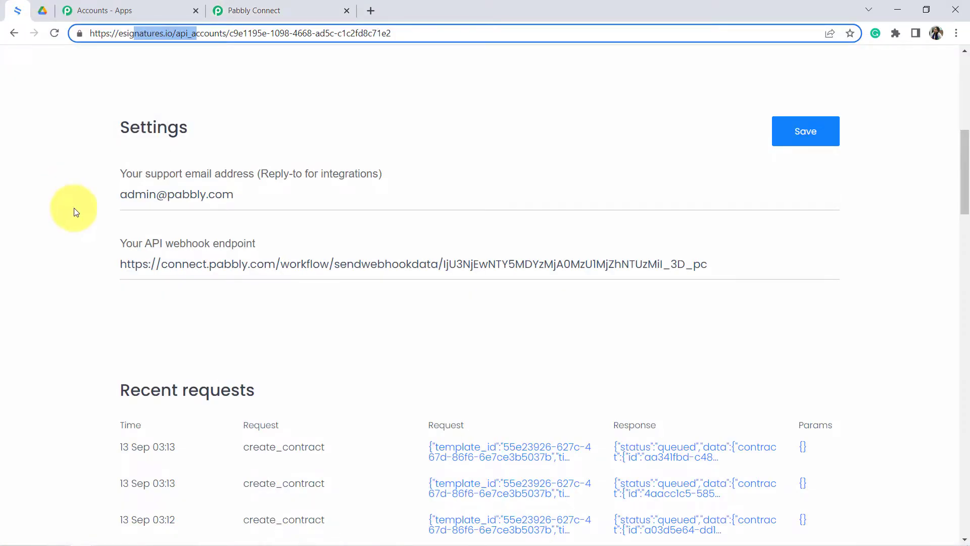
left_click(176, 242)
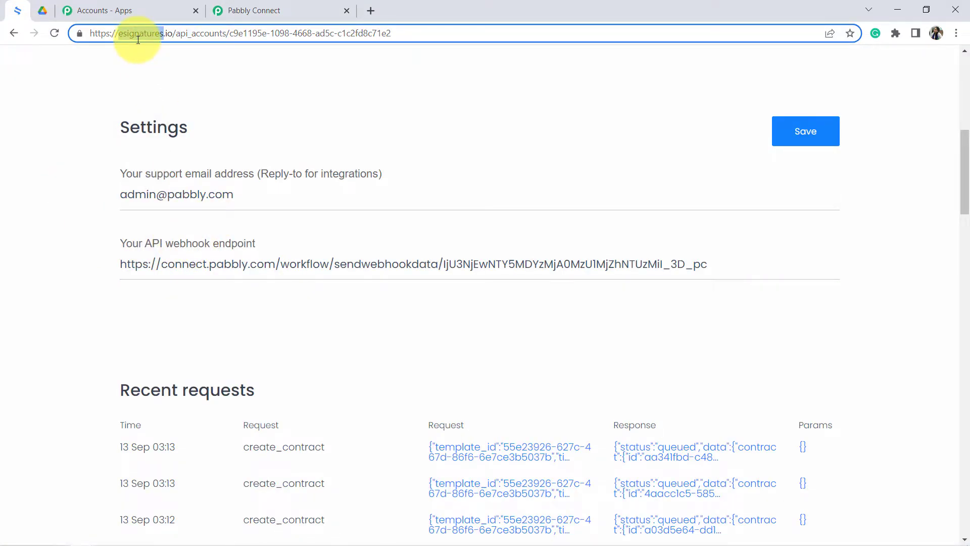
left_click(232, 10)
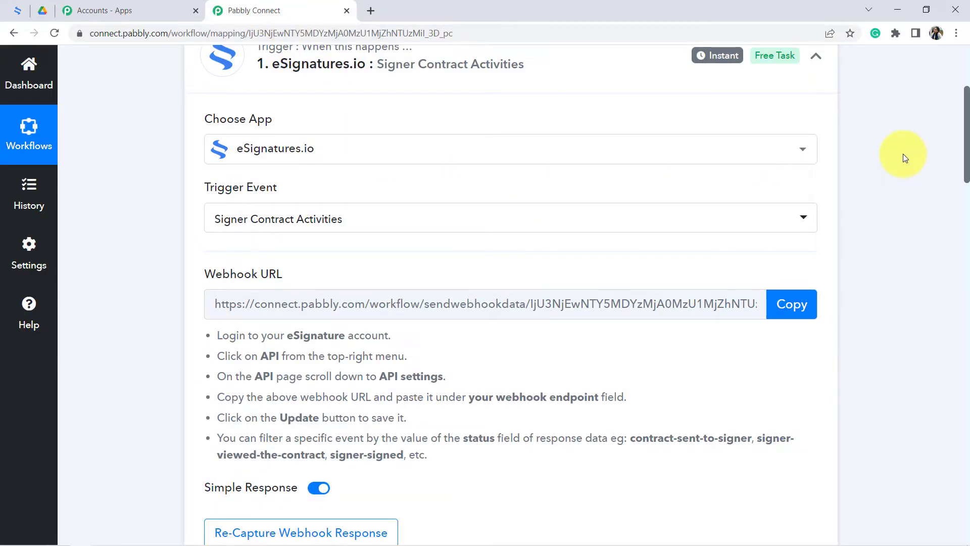
- Examine the Status value at the start of the Signer Contract Activities trigger response
left_click_drag(966, 141, 965, 231)
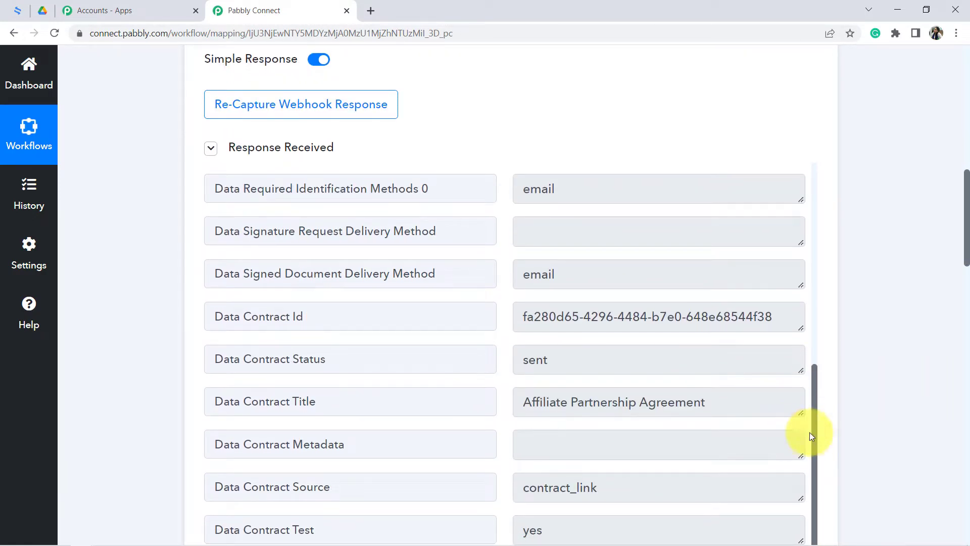
left_click_drag(815, 435, 823, 200)
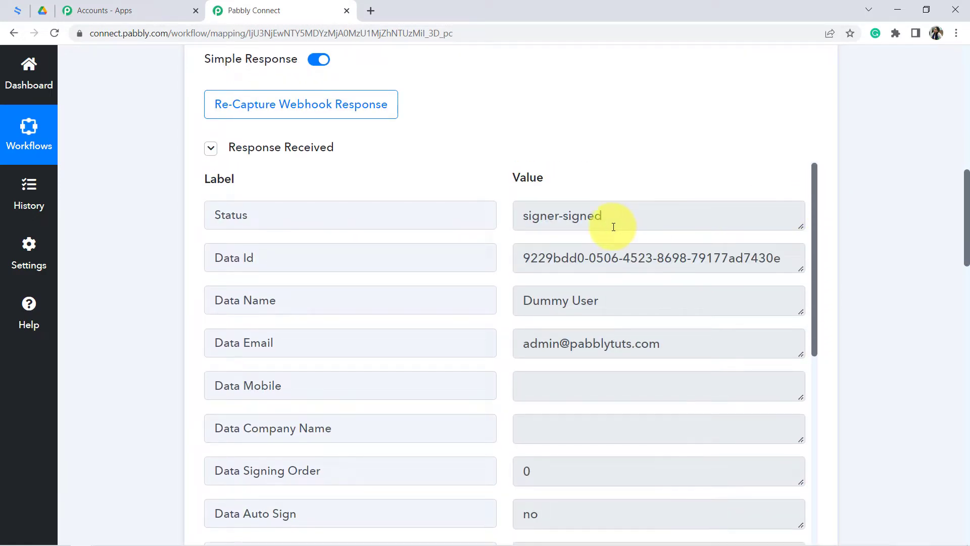
left_click_drag(597, 217, 522, 220)
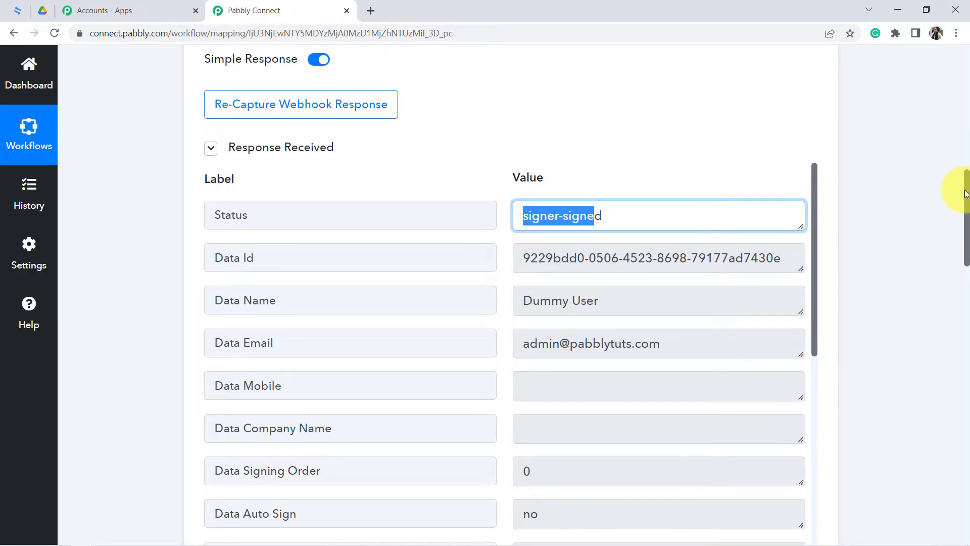
- Add a Filter by Pabbly action after the Get Contract Detail step
left_click_drag(965, 193, 965, 475)
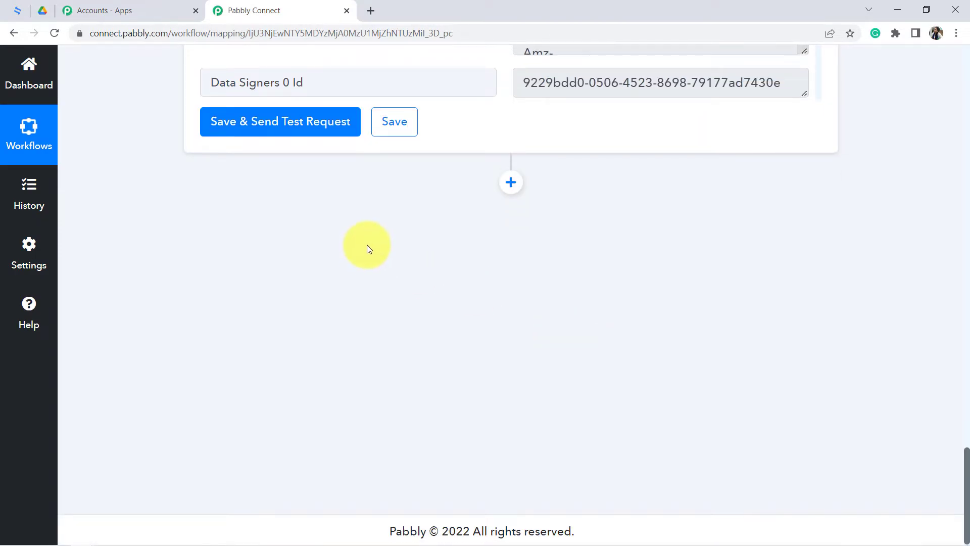
left_click(510, 183)
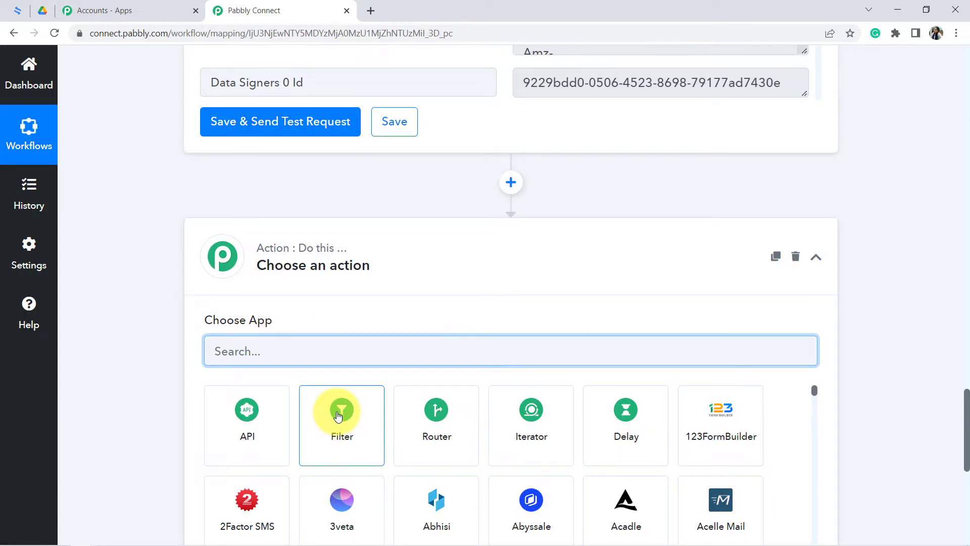
left_click(342, 423)
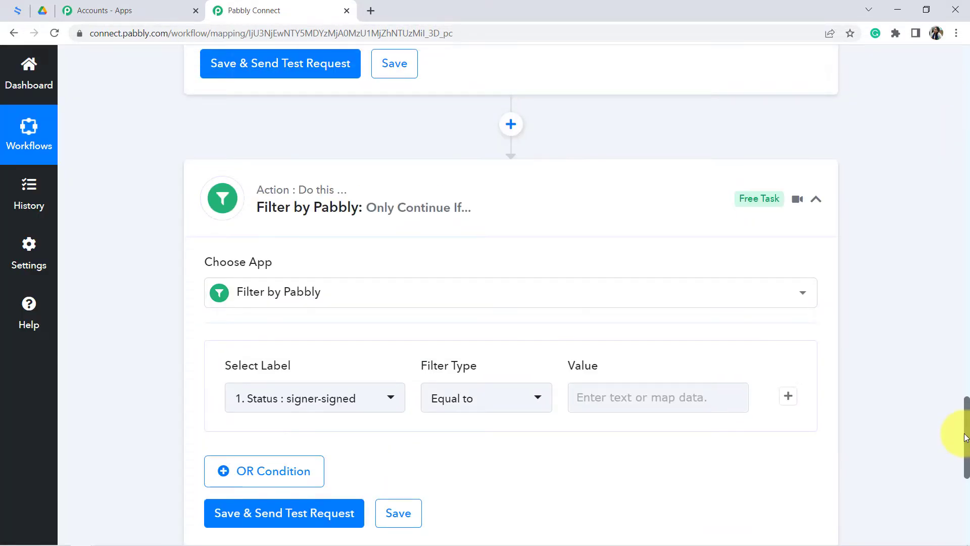
- Check the trigger response's Status label and value for use in the filter condition
left_click_drag(953, 432, 946, 189)
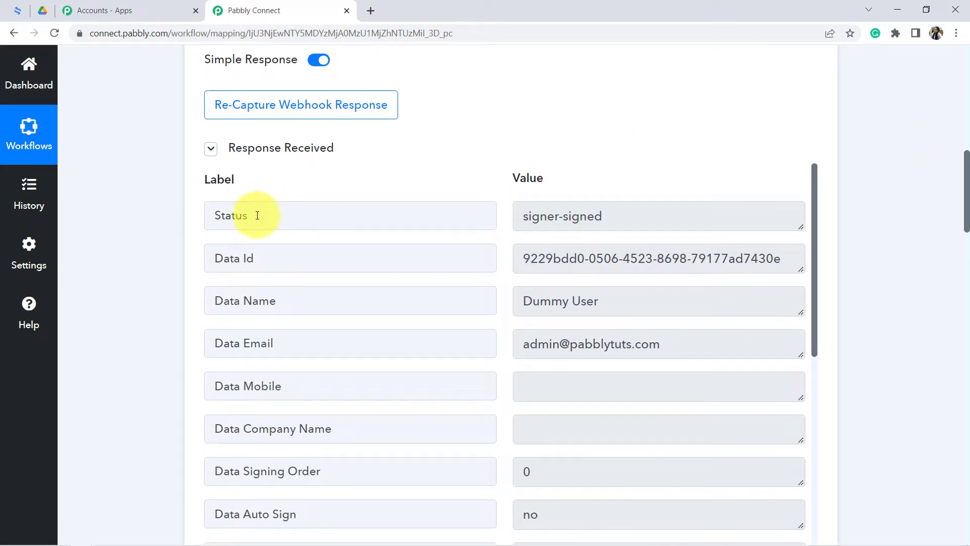
double_click(229, 217)
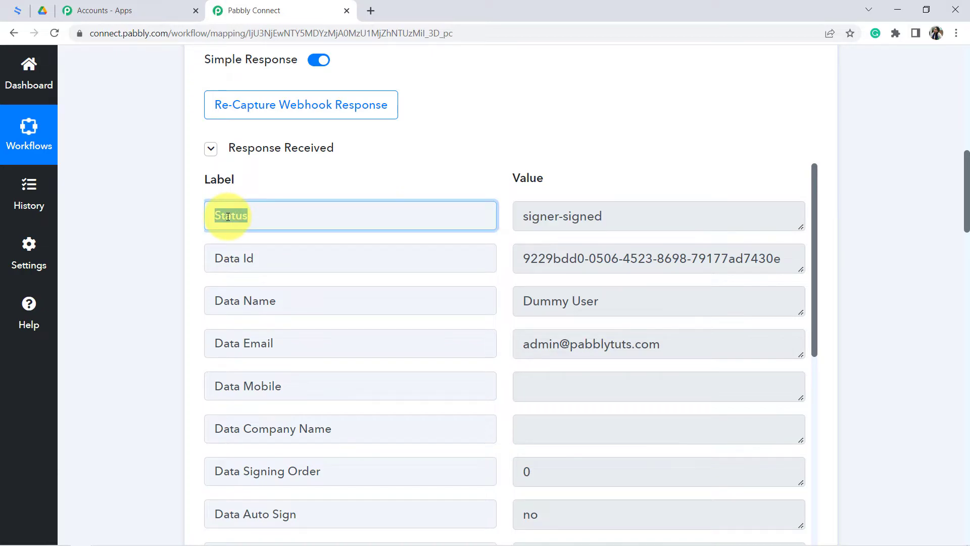
left_click_drag(532, 221, 600, 217)
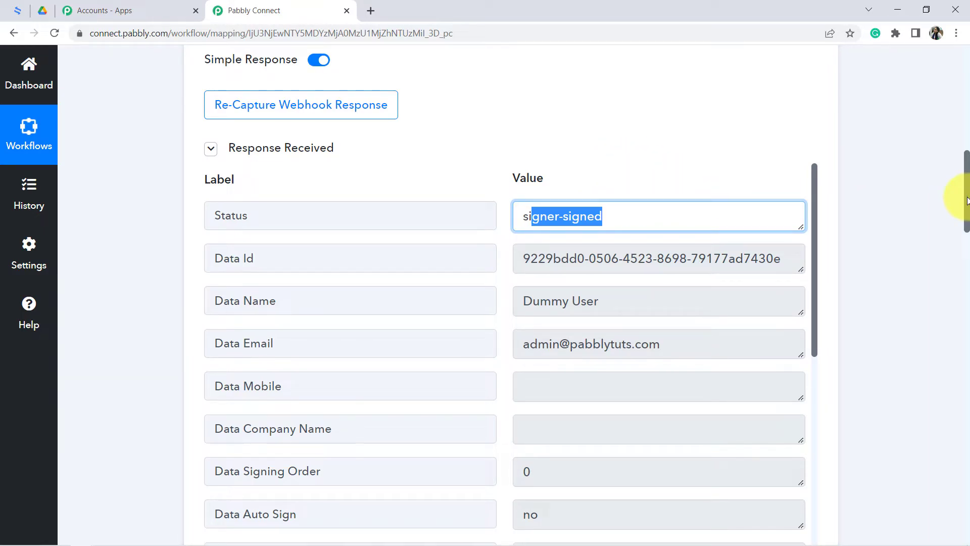
- Set the filter condition to continue only if the trigger's Status is Equal to signer-signed
left_click_drag(966, 201, 963, 480)
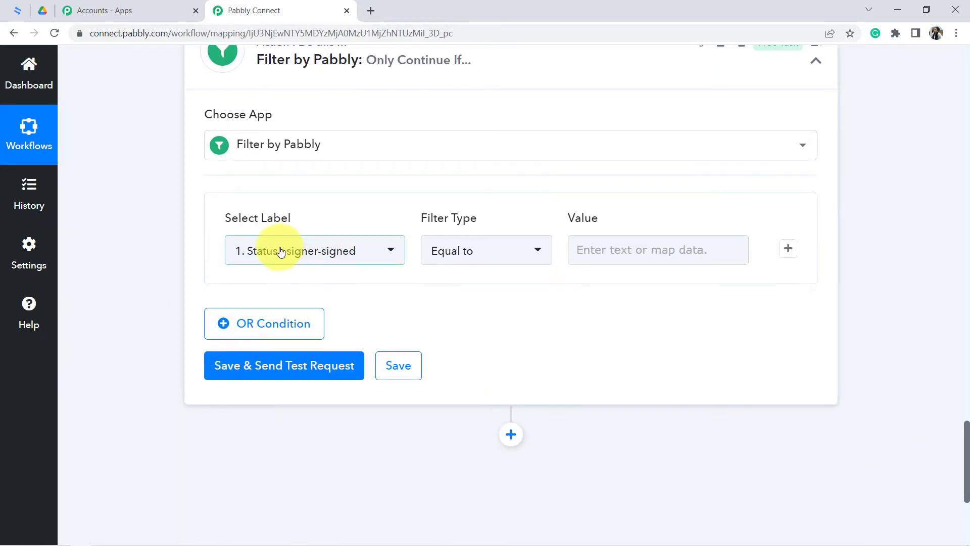
left_click(255, 256)
left_click(339, 247)
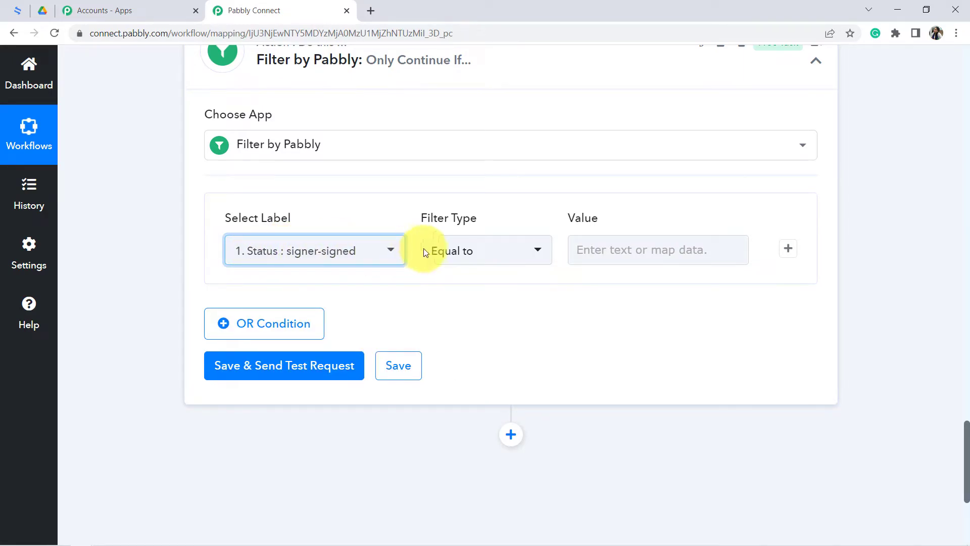
left_click(595, 250)
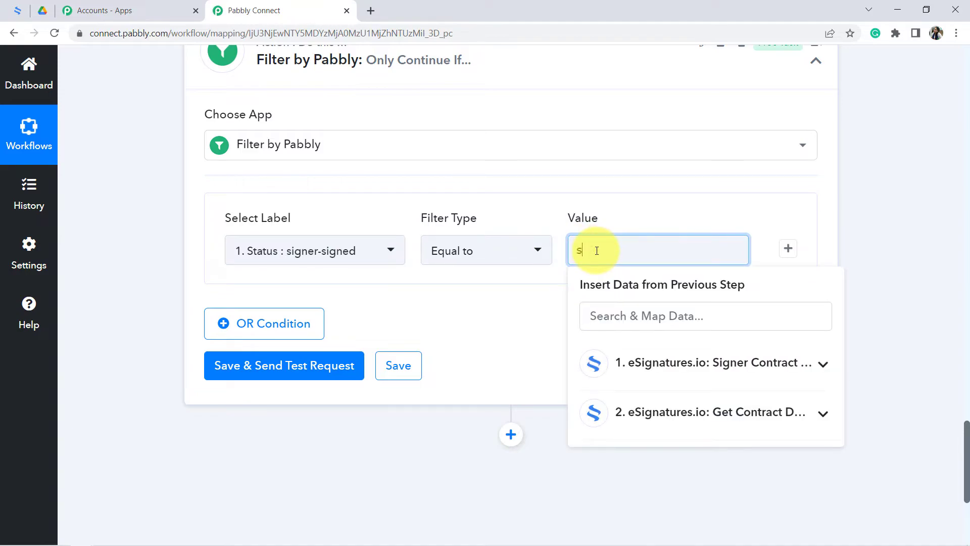
key("BackSpace")
key("BackSpace")
key("BackSpace")
key("BackSpace")
key("BackSpace")
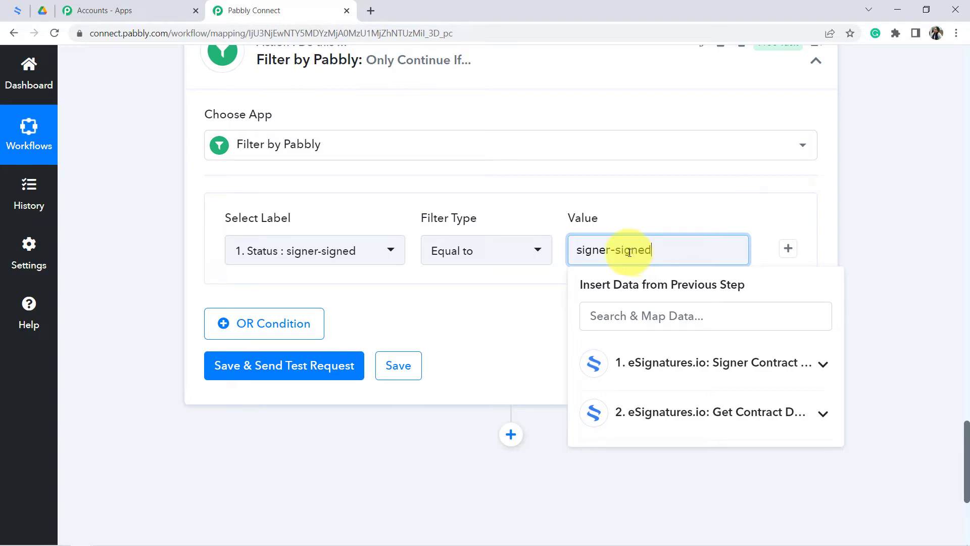
- Check the filter value against the trigger response's Status, then save the filter and send a test request
left_click_drag(966, 471, 967, 199)
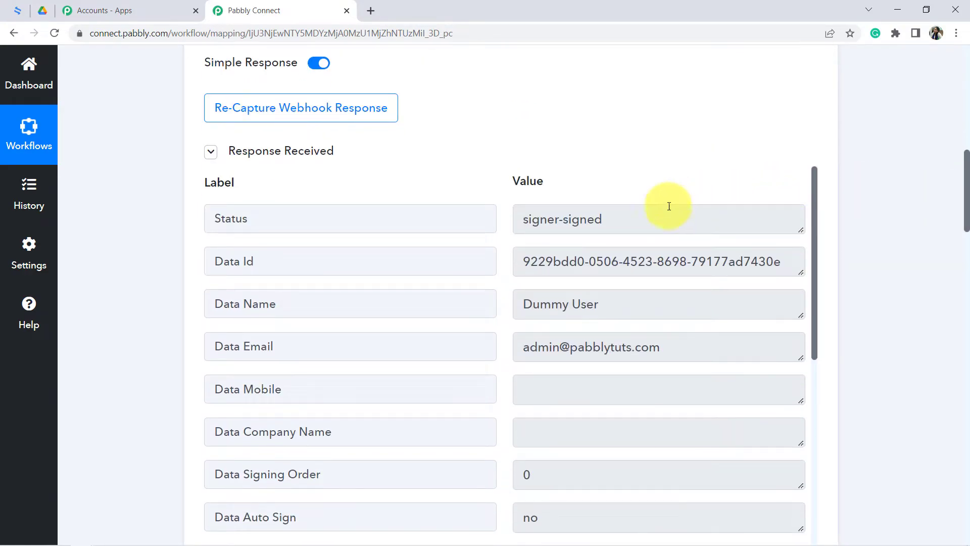
left_click_drag(607, 220, 520, 238)
left_click_drag(967, 206, 966, 472)
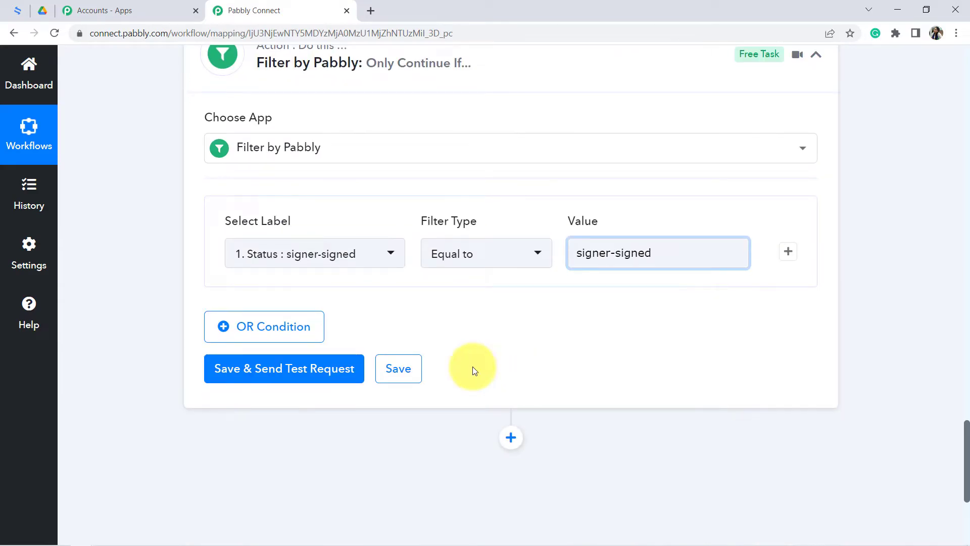
left_click(232, 378)
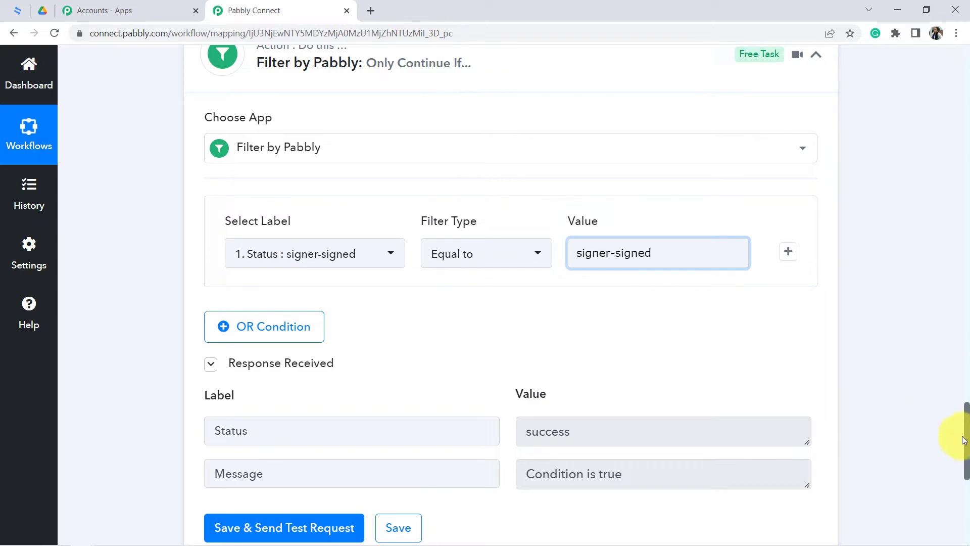
- Compare the filter's test response with the Status value in the trigger response
left_click_drag(966, 443, 968, 179)
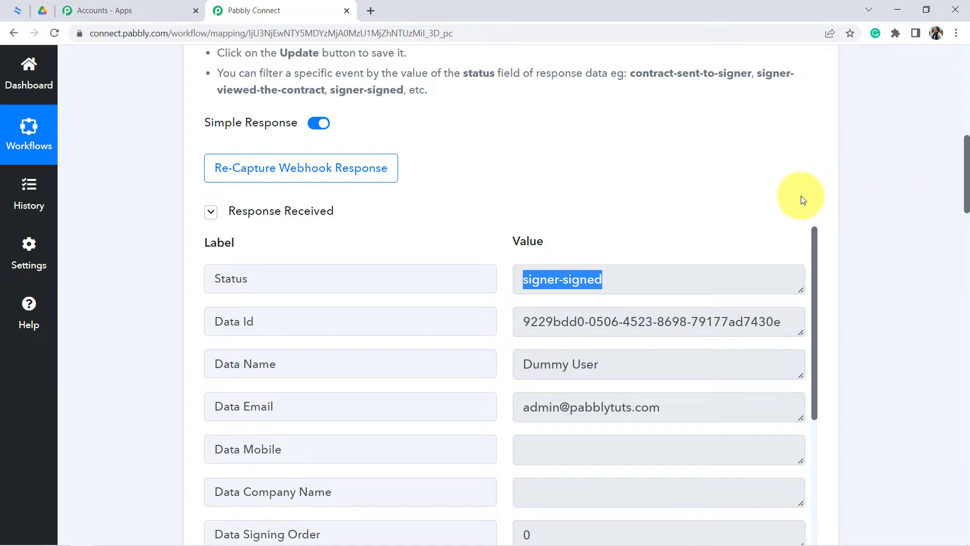
triple_click(590, 279)
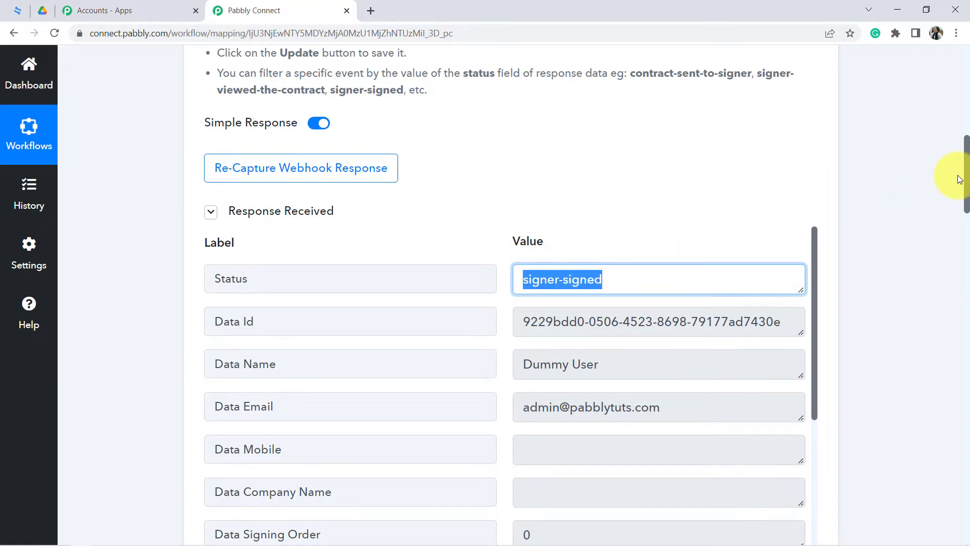
left_click_drag(967, 180, 960, 485)
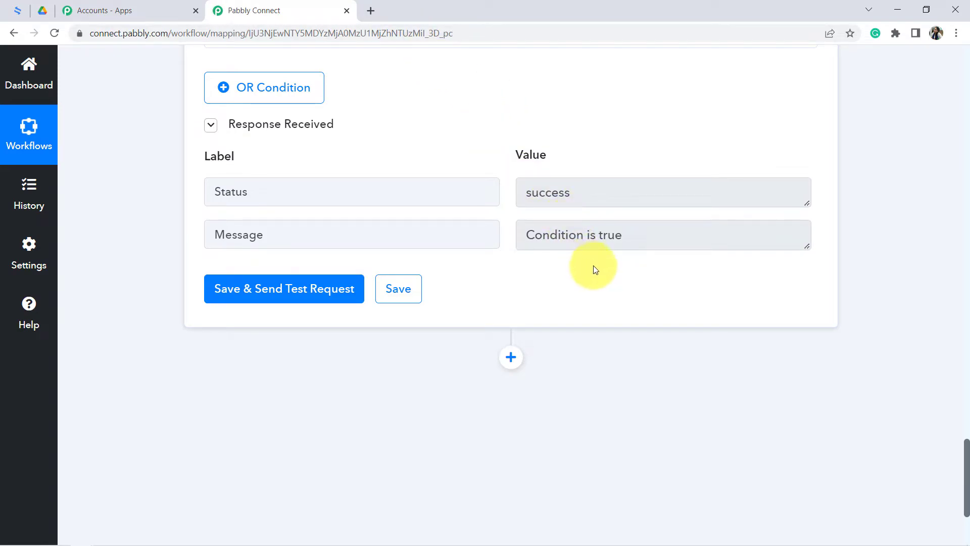
- Add a Google Drive action after the filter with the Upload a File event
left_click(511, 357)
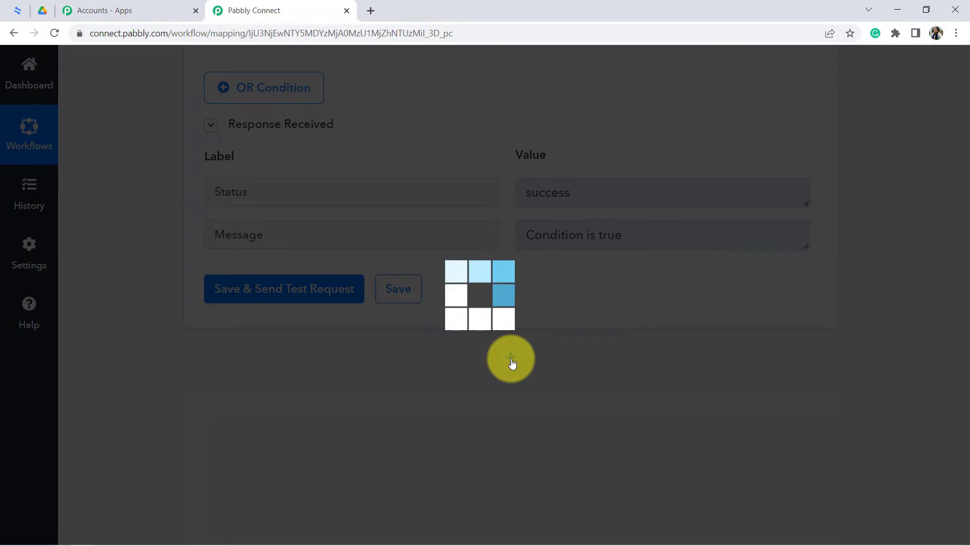
type("google d")
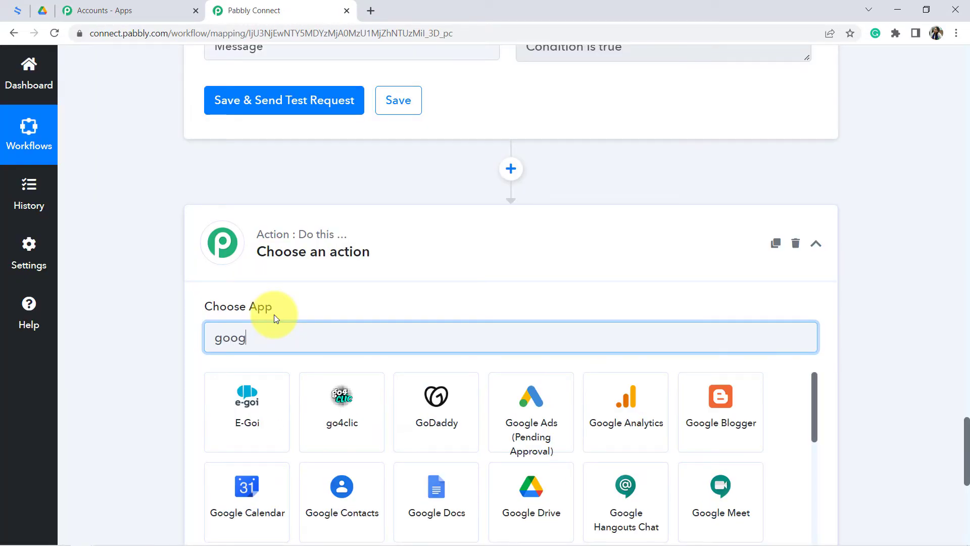
left_click(342, 404)
scroll(206, 353, "down", 4)
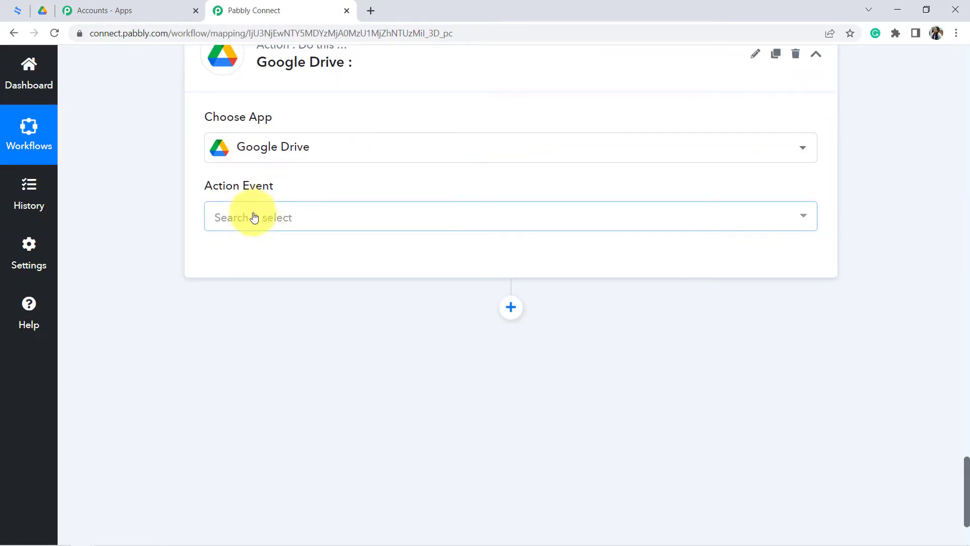
left_click(244, 222)
type("uploa")
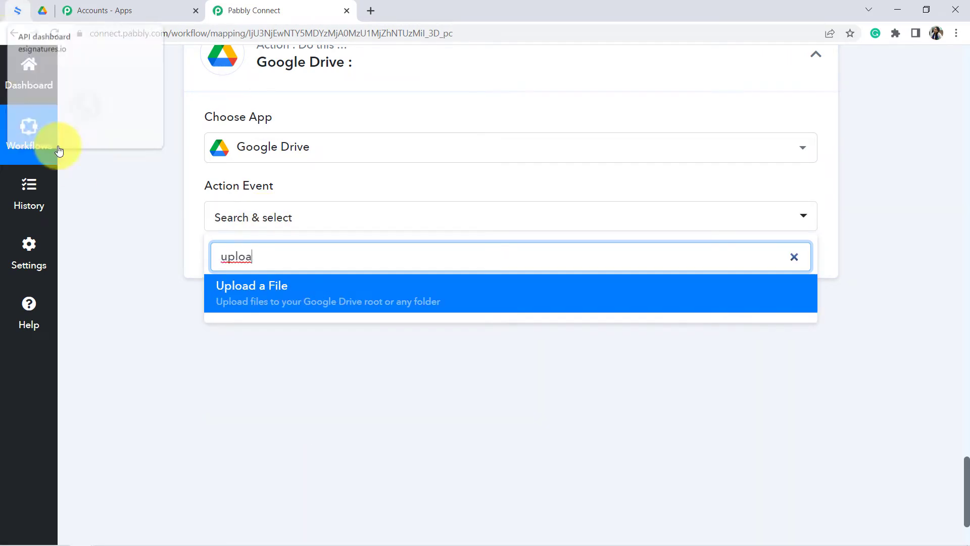
left_click(291, 287)
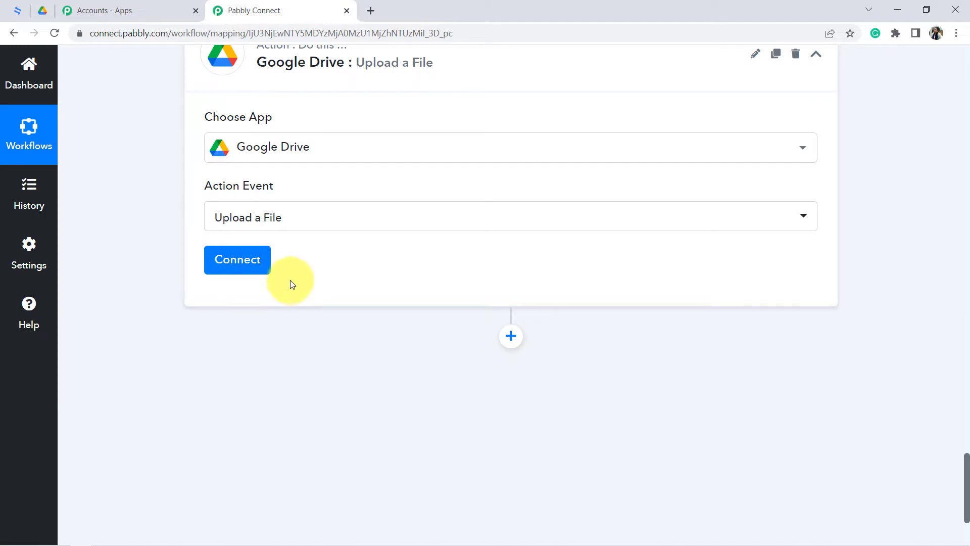
- Create a new Google Drive connection and authorize Pabbly Connect Drive with the second listed Google account
left_click(234, 263)
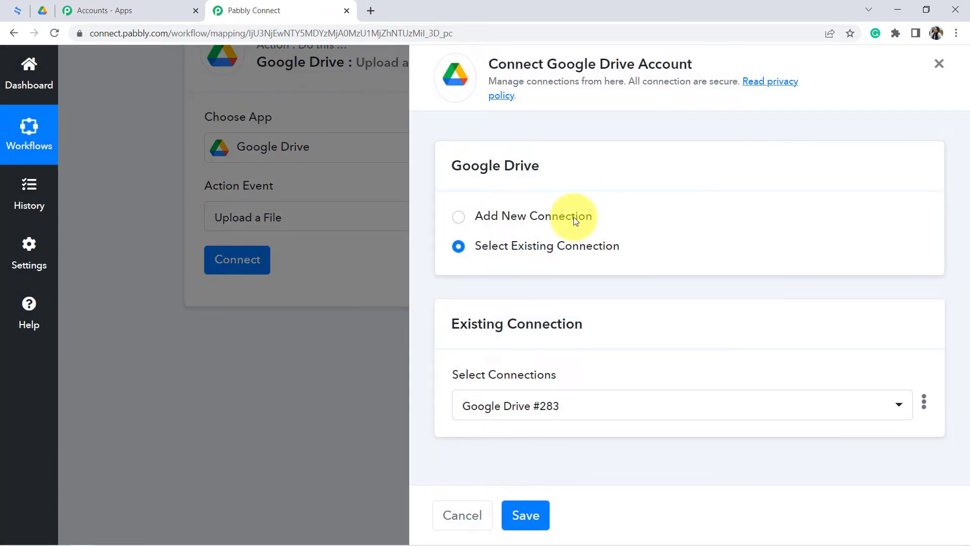
left_click(576, 217)
left_click(541, 379)
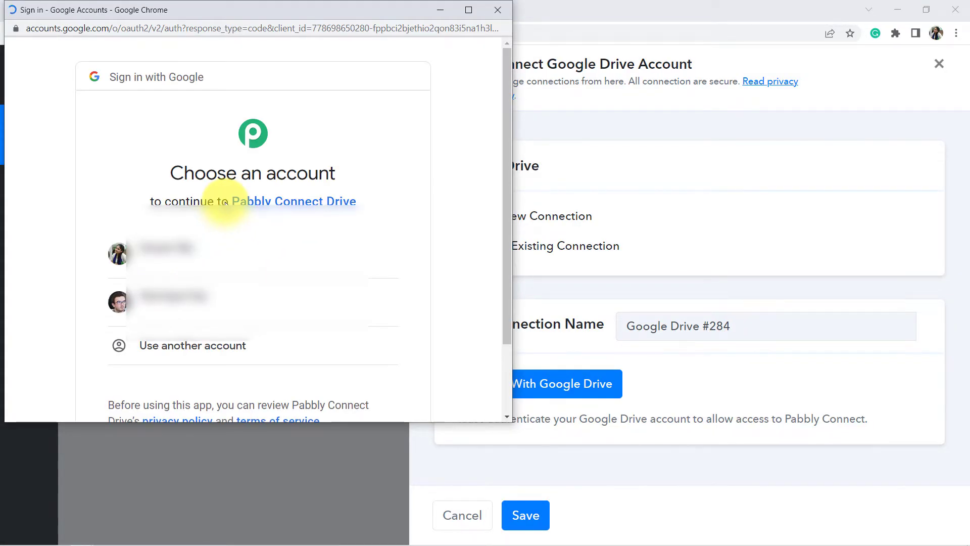
left_click(160, 307)
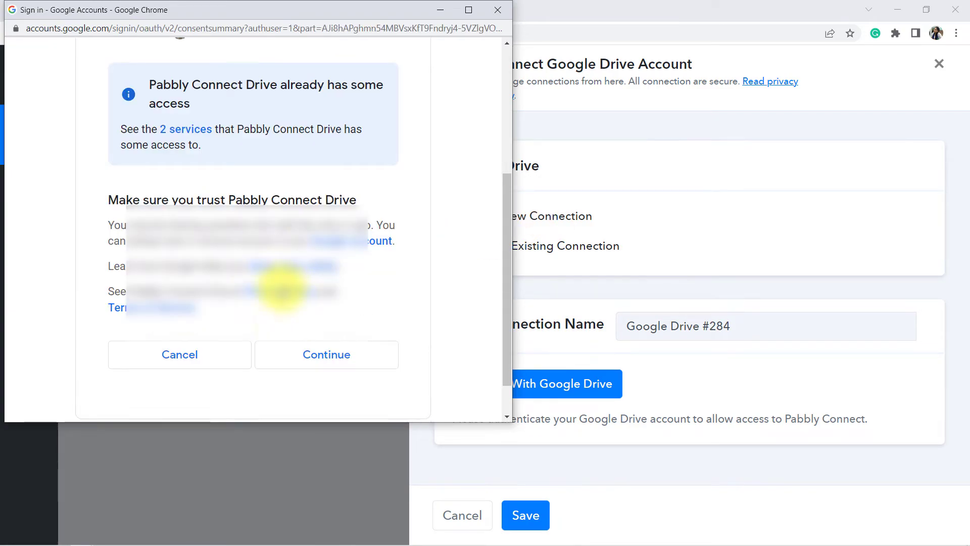
left_click(309, 356)
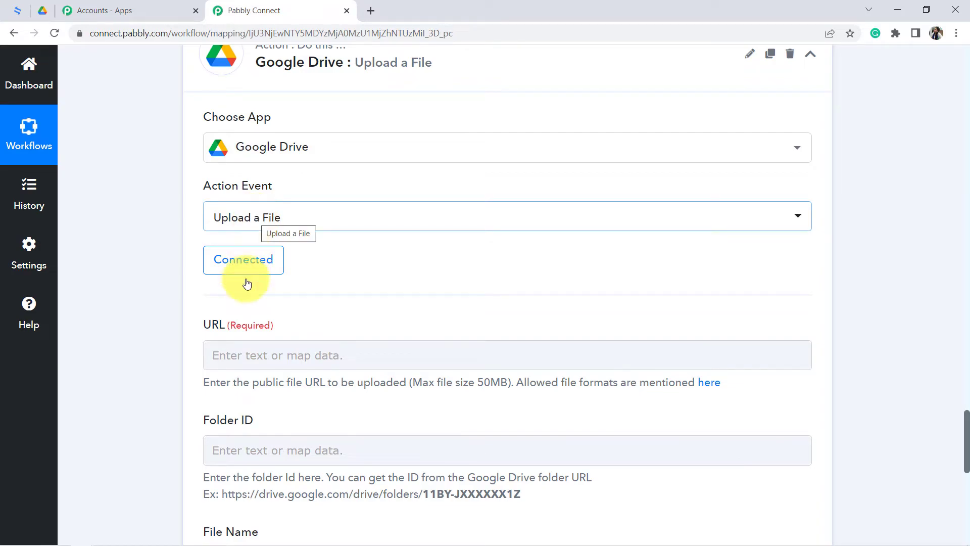
- Map the upload's required URL field to Data Contract Pdf Url from the Get Contract Detail step
left_click_drag(210, 323, 293, 326)
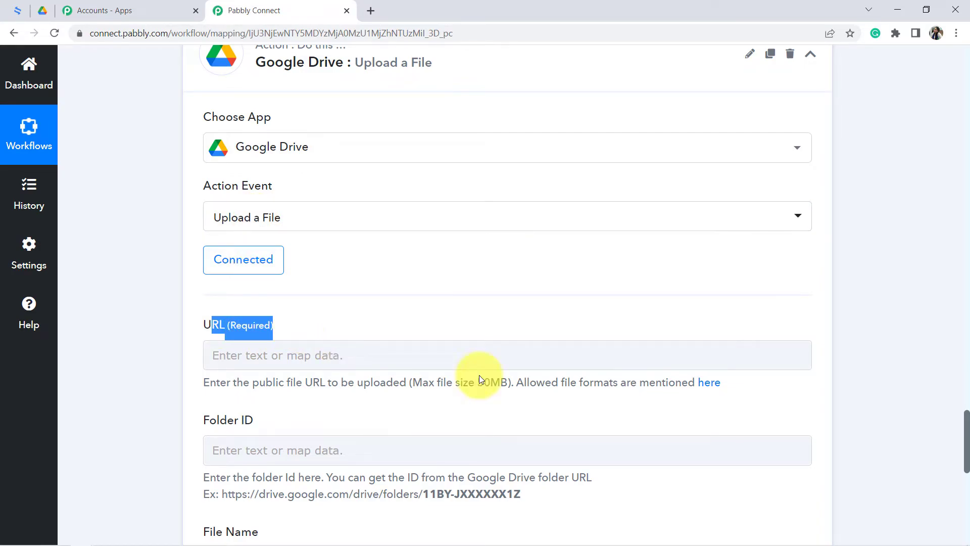
left_click_drag(968, 425, 965, 443)
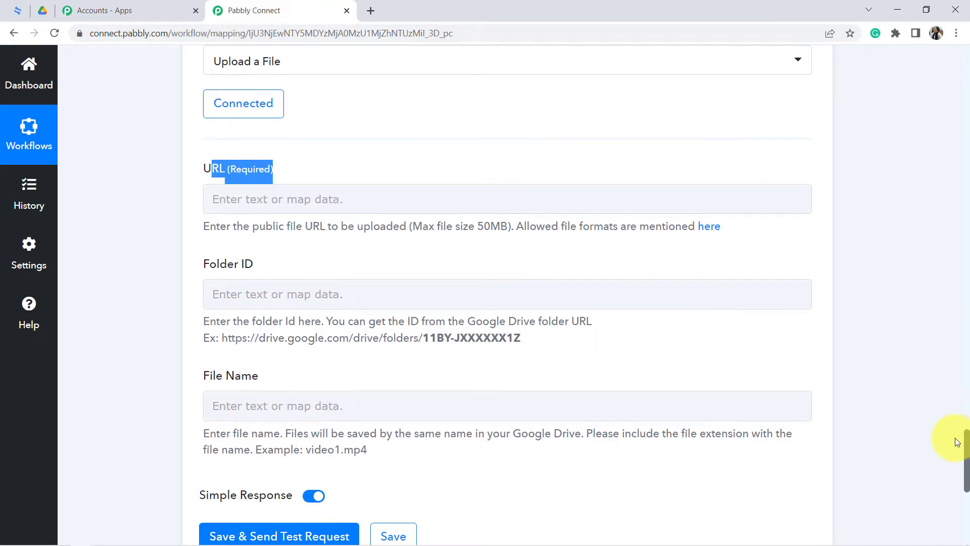
left_click_drag(230, 231, 672, 239)
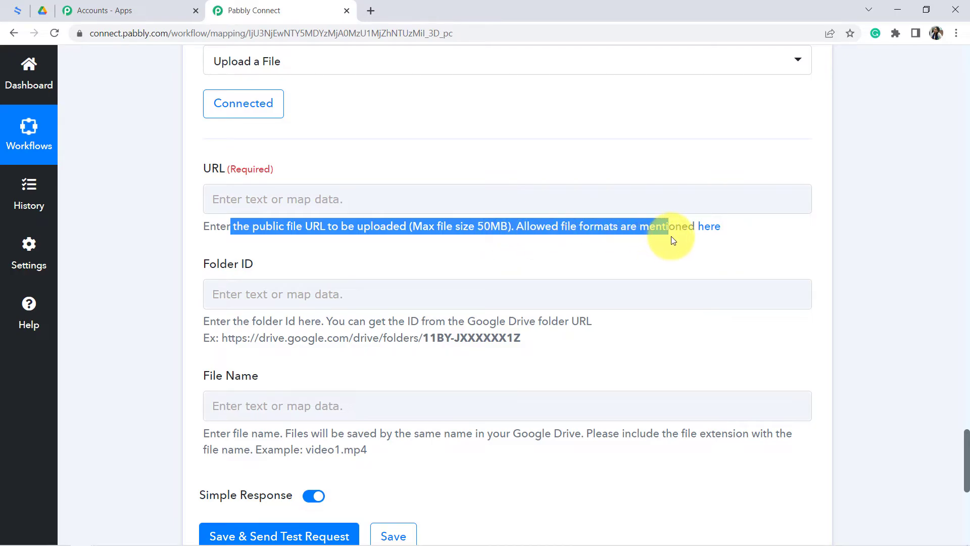
left_click(270, 201)
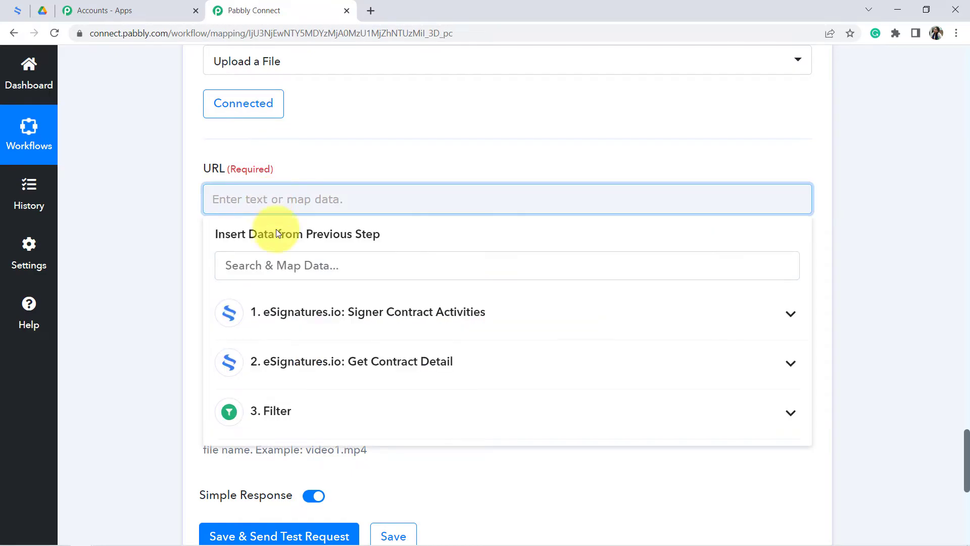
left_click(395, 365)
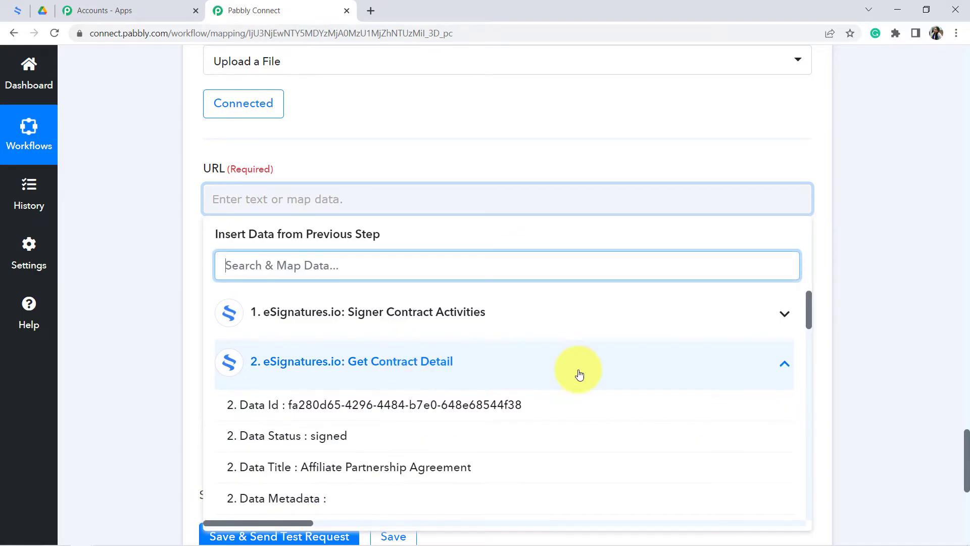
left_click_drag(807, 307, 811, 341)
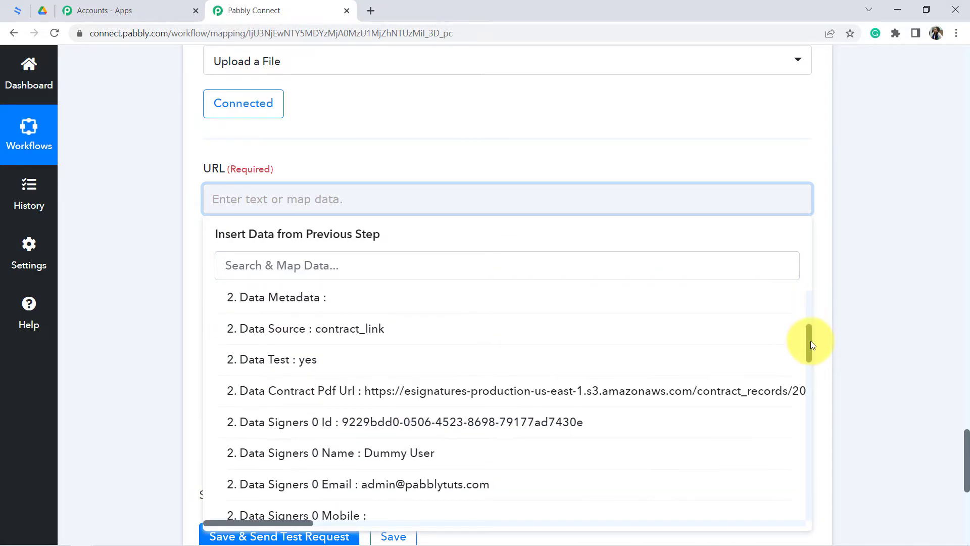
left_click(405, 400)
left_click(159, 201)
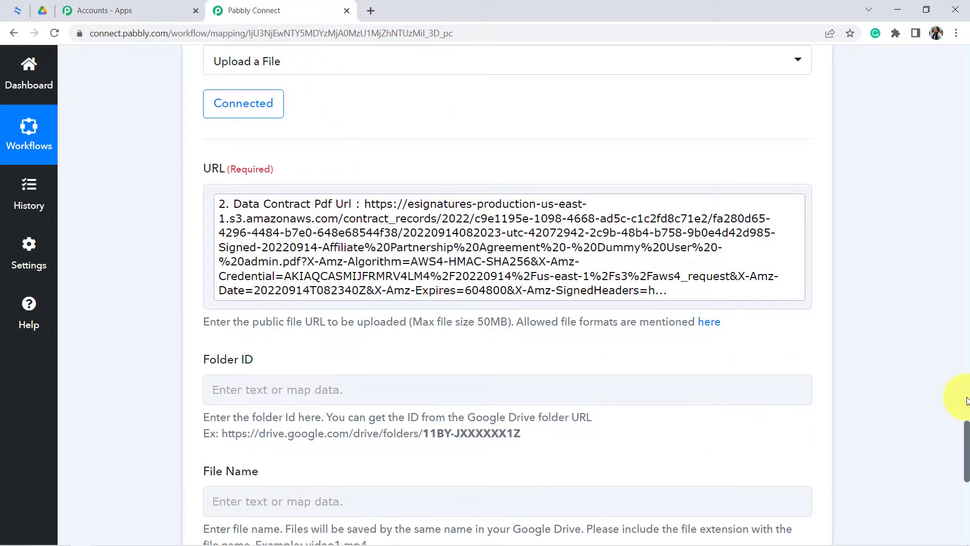
- Read the Folder ID instructions and copy the ID from the URL of the "All Documents - Signed via Clients" folder in Google Drive
left_click_drag(966, 443, 966, 470)
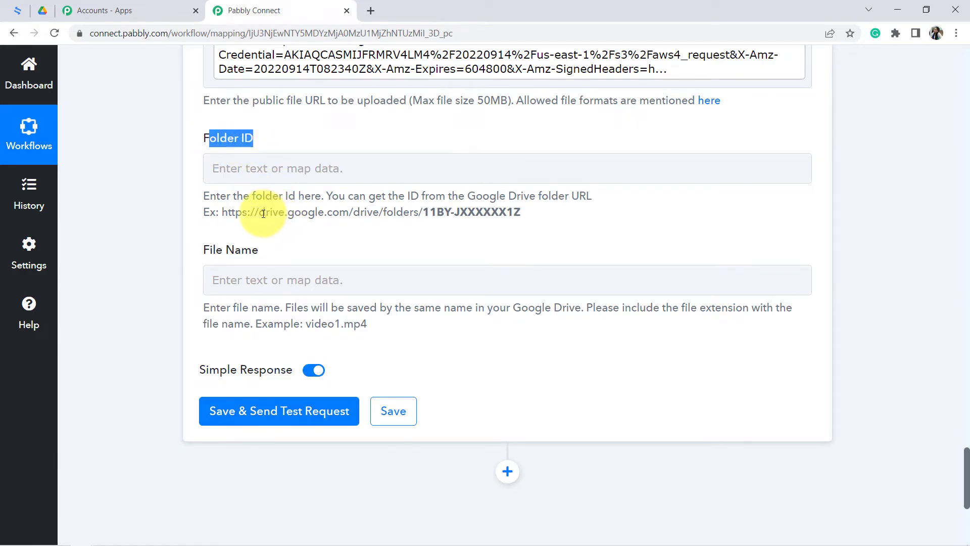
left_click_drag(245, 198, 316, 209)
left_click(352, 209)
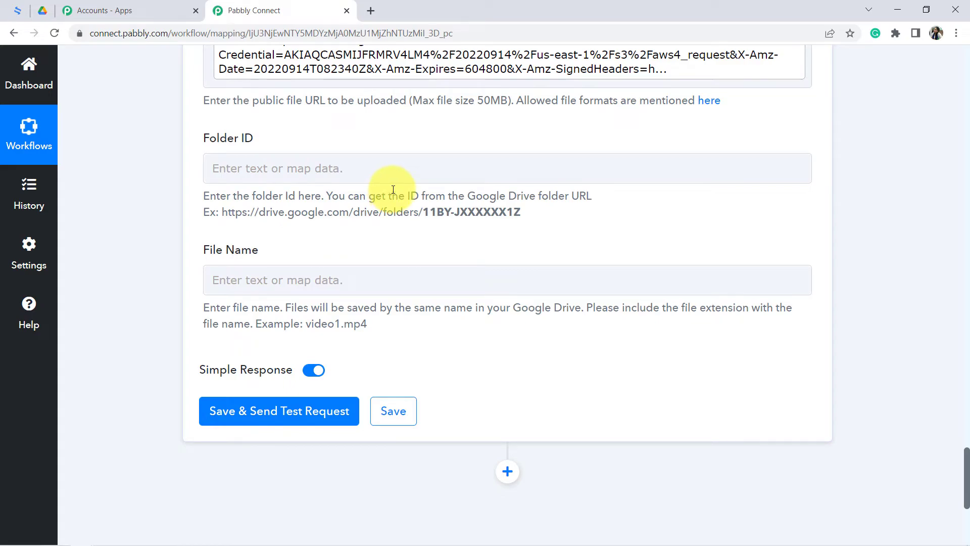
left_click_drag(436, 197, 596, 196)
left_click_drag(222, 212, 403, 213)
left_click(41, 9)
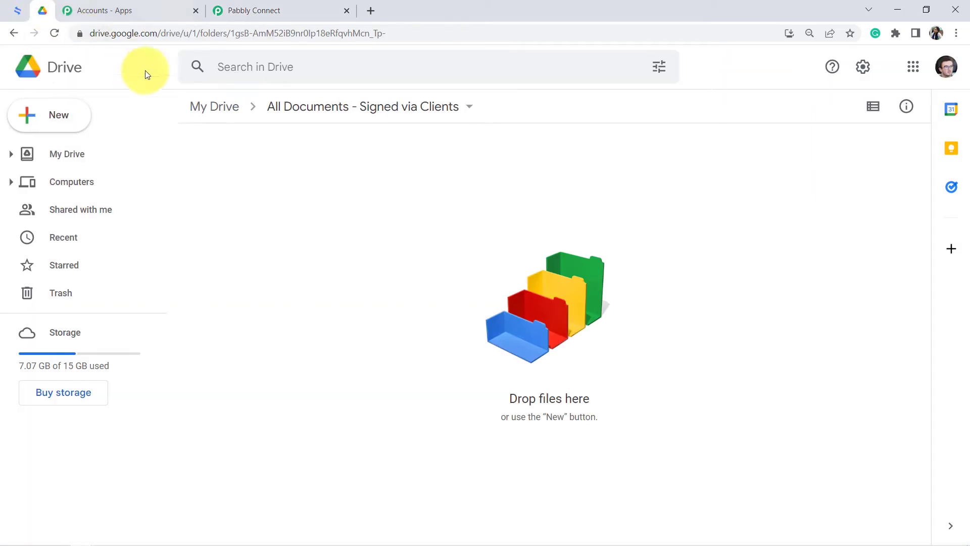
left_click(203, 107)
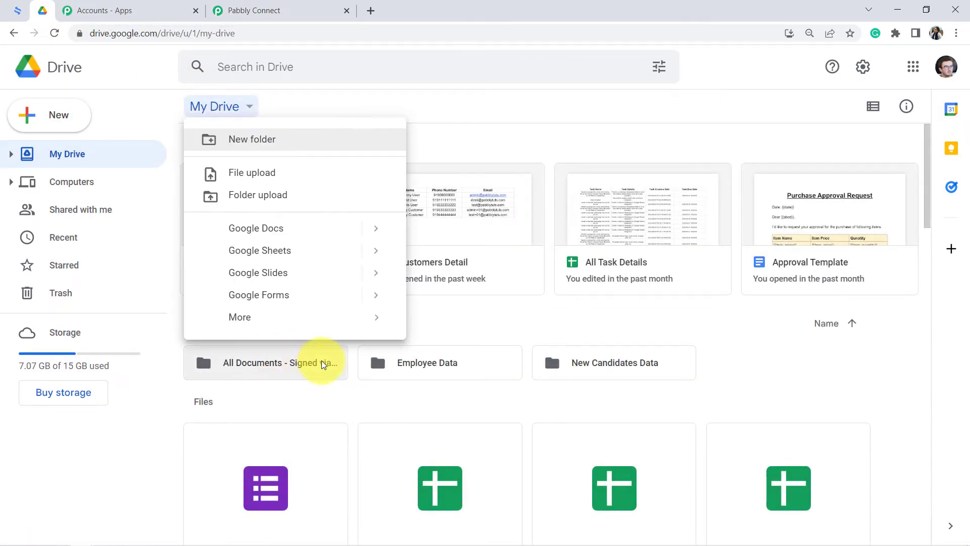
left_click(252, 368)
double_click(254, 368)
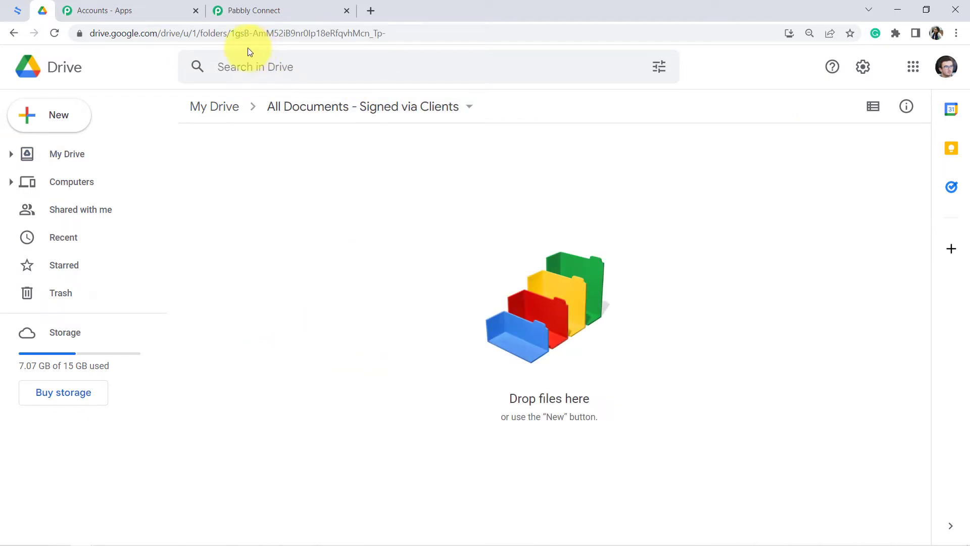
left_click_drag(231, 33, 444, 33)
key("ctrl+c")
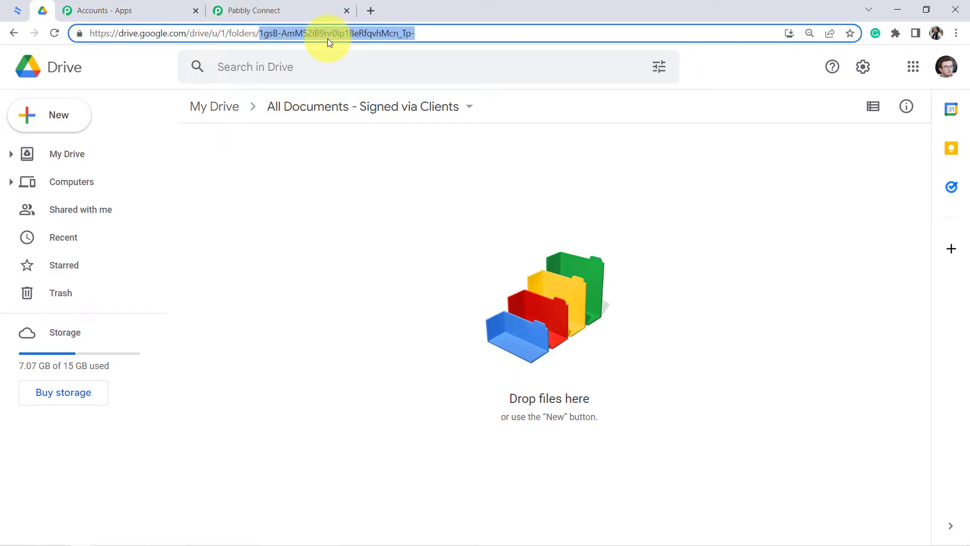
- Return to Pabbly Connect and fill in the upload action's Folder ID with the copied Google Drive folder ID
left_click(325, 7)
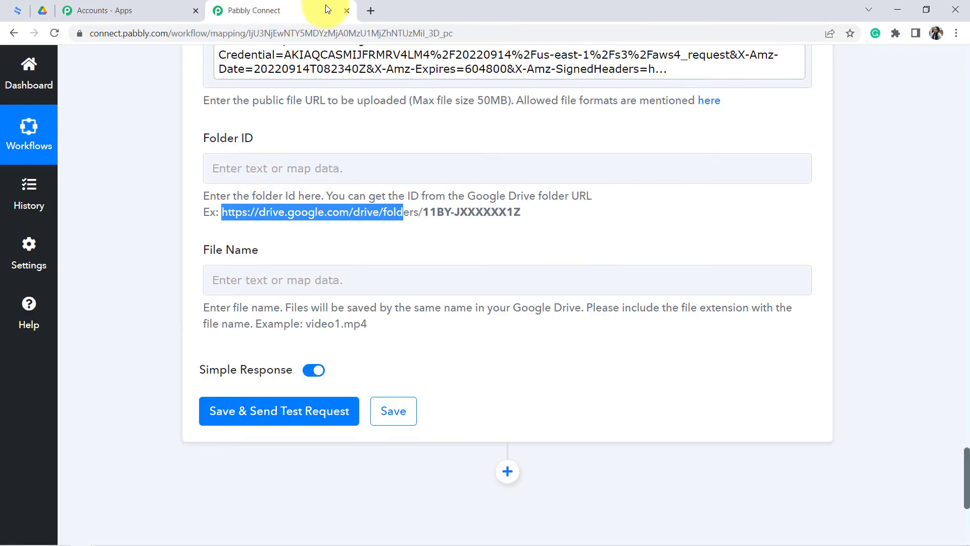
left_click(219, 168)
key("ctrl+v")
left_click(146, 220)
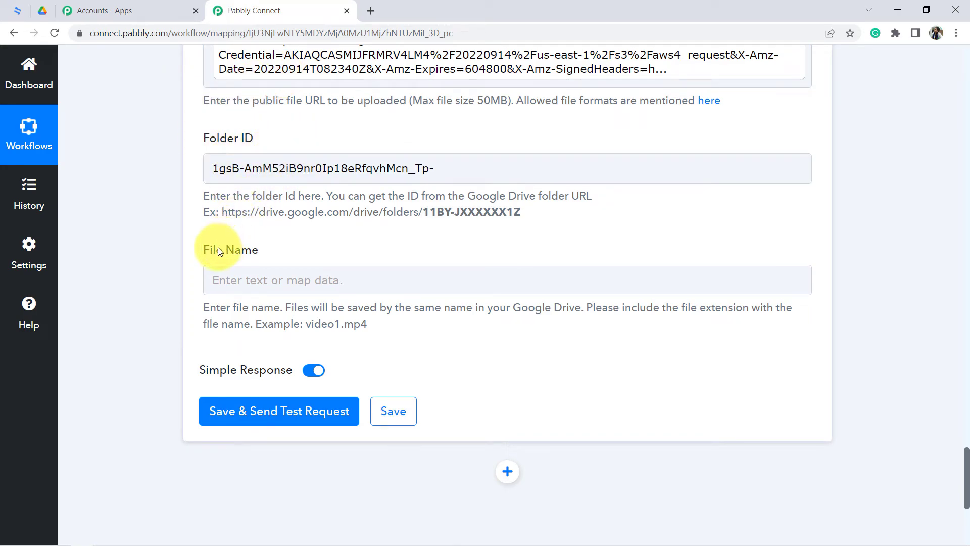
left_click_drag(235, 251, 282, 250)
left_click(144, 304)
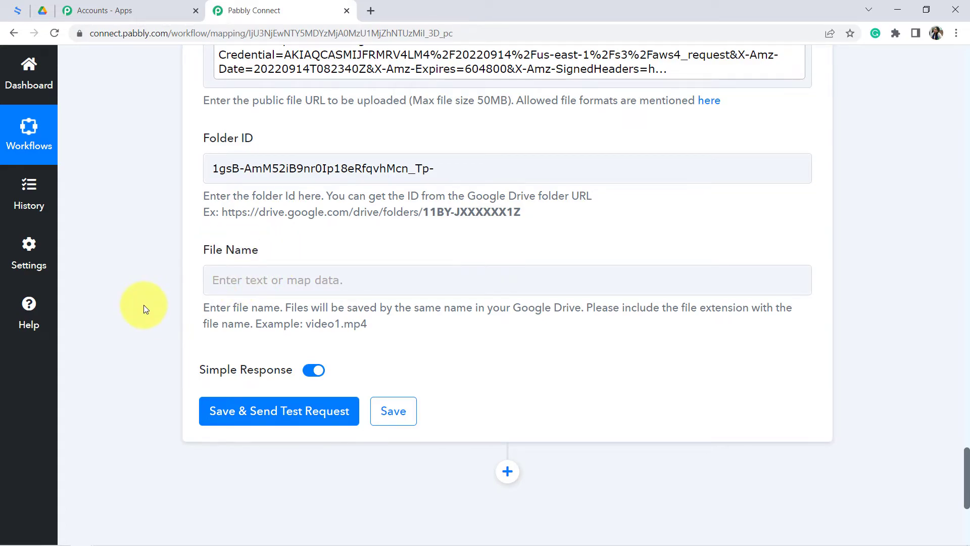
- Map the upload's File Name to Data Title and Data Signers 0 Email from Get Contract Detail, separated by a hyphen
left_click_drag(310, 309, 491, 296)
left_click(212, 279)
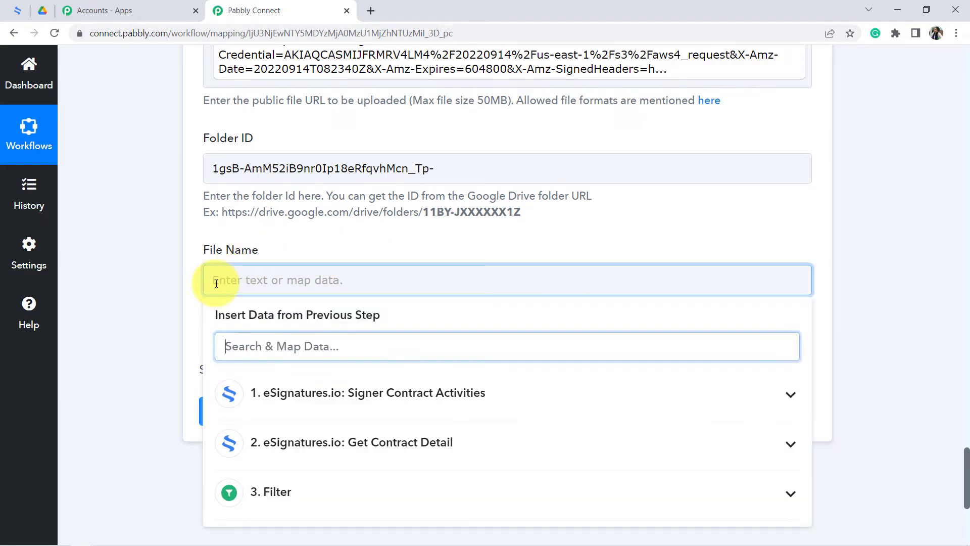
left_click(388, 443)
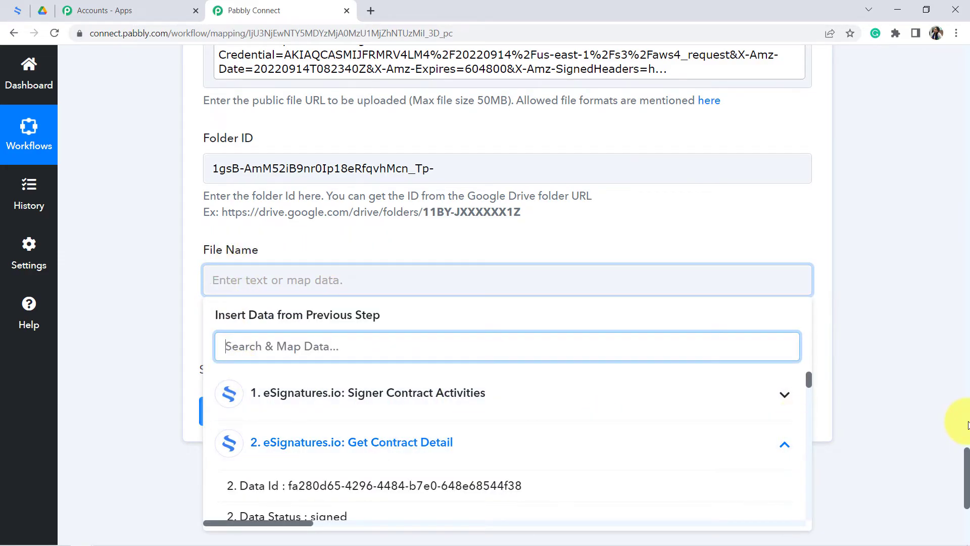
left_click_drag(967, 457, 968, 477)
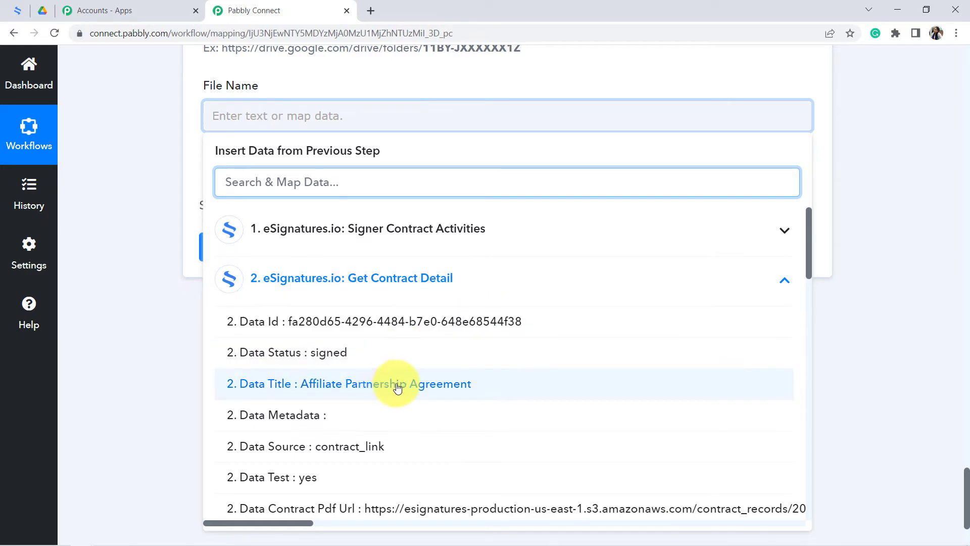
left_click(374, 384)
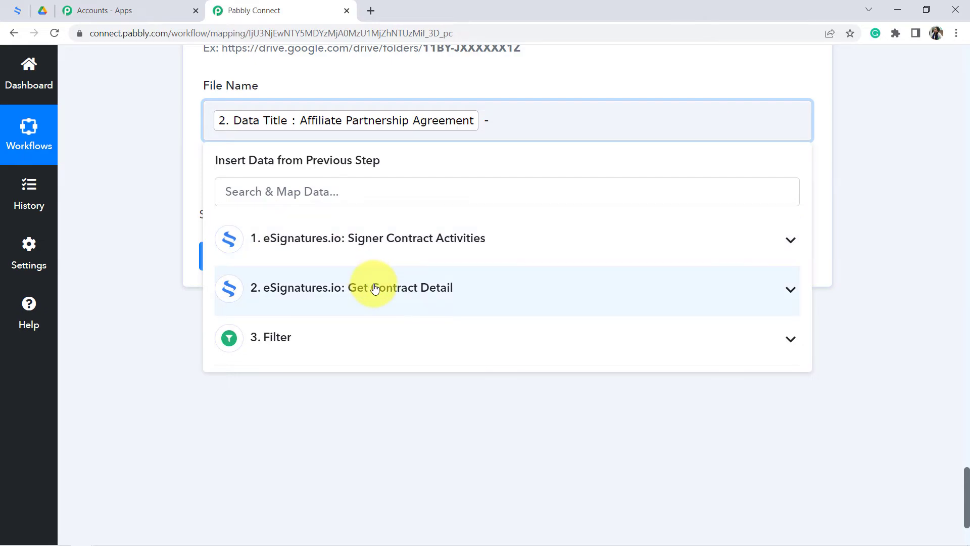
left_click(374, 288)
left_click_drag(808, 266, 819, 323)
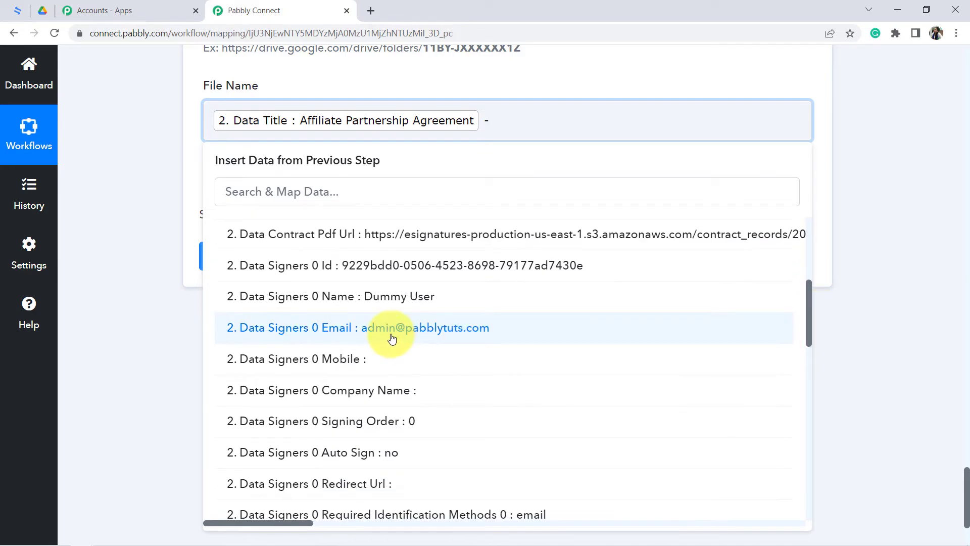
left_click(454, 329)
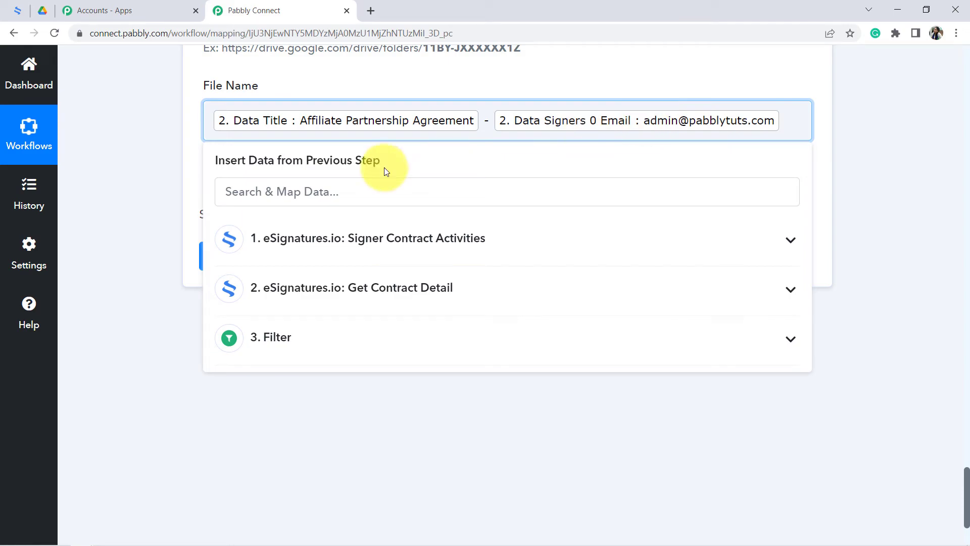
left_click(160, 228)
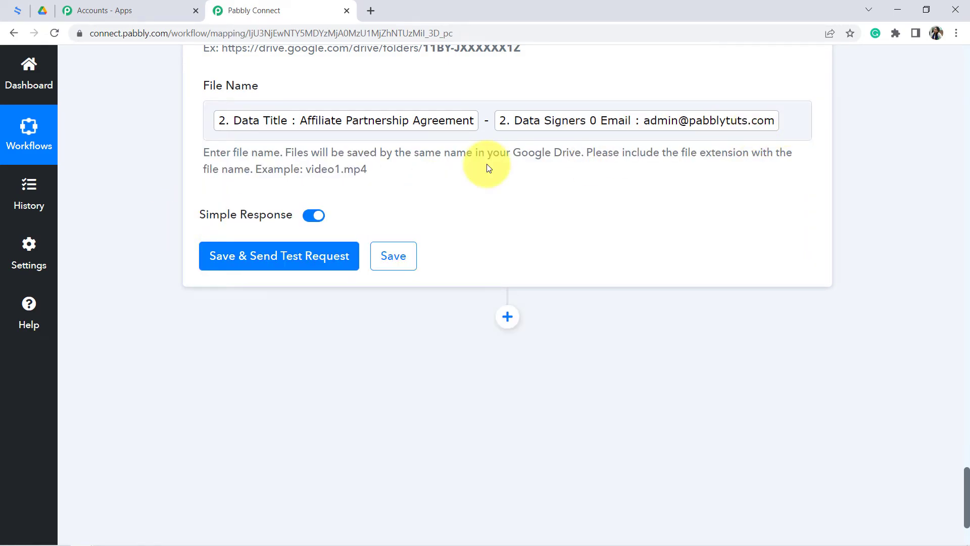
- Append the .pdf extension to the mapped File Name, checking it against the file-name instructions
left_click(786, 122)
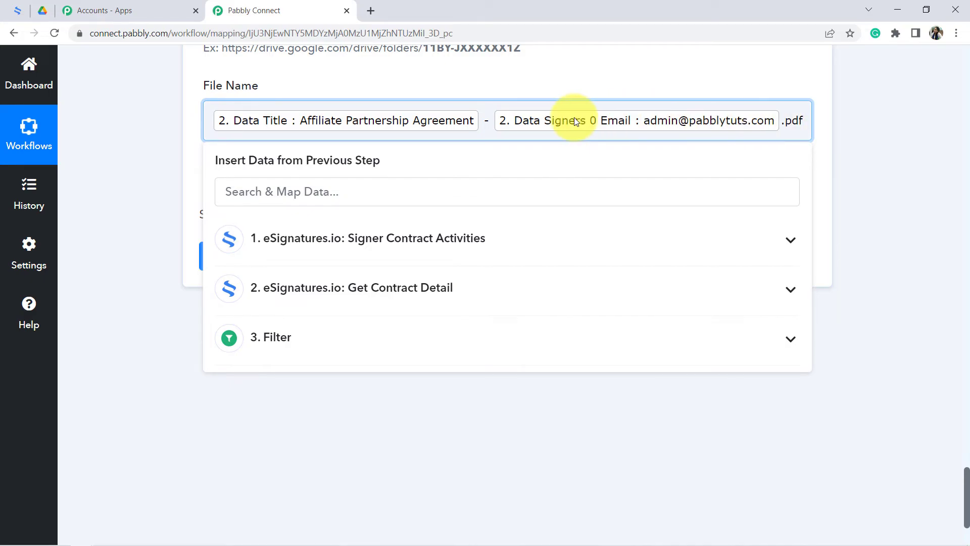
left_click(153, 179)
left_click_drag(662, 152, 277, 169)
left_click(429, 150)
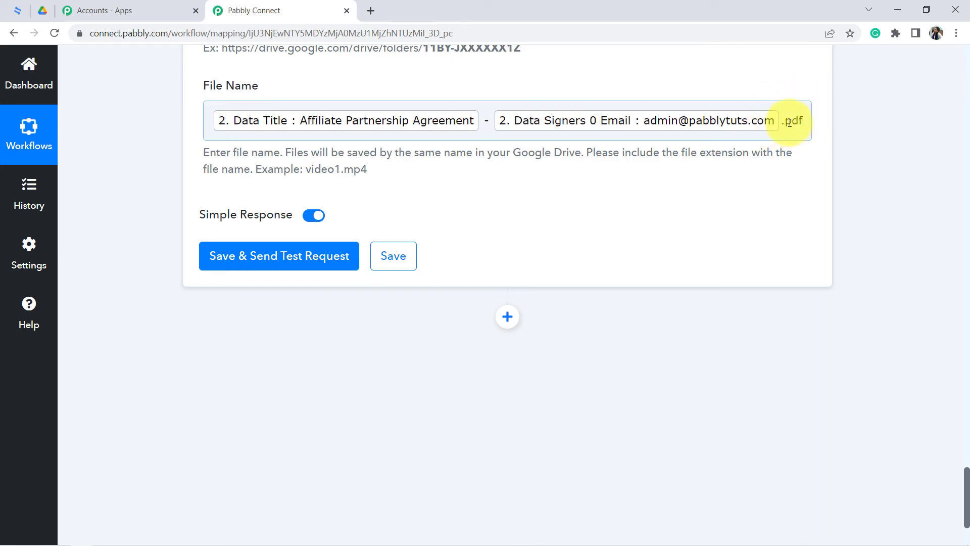
left_click_drag(785, 123, 803, 121)
left_click_drag(306, 175, 344, 170)
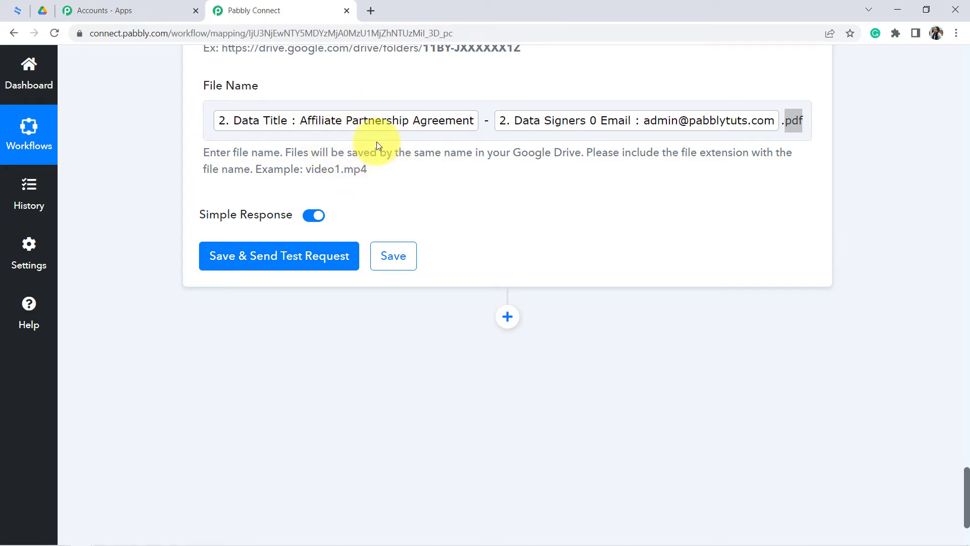
- Save the Google Drive upload action, send its test request, and view the response in Pabbly Connect
left_click(230, 264)
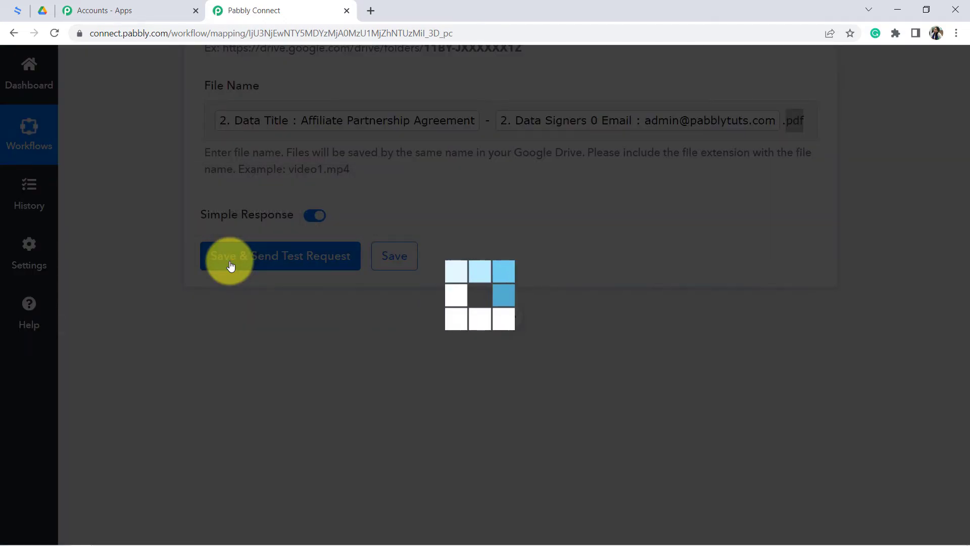
left_click(42, 10)
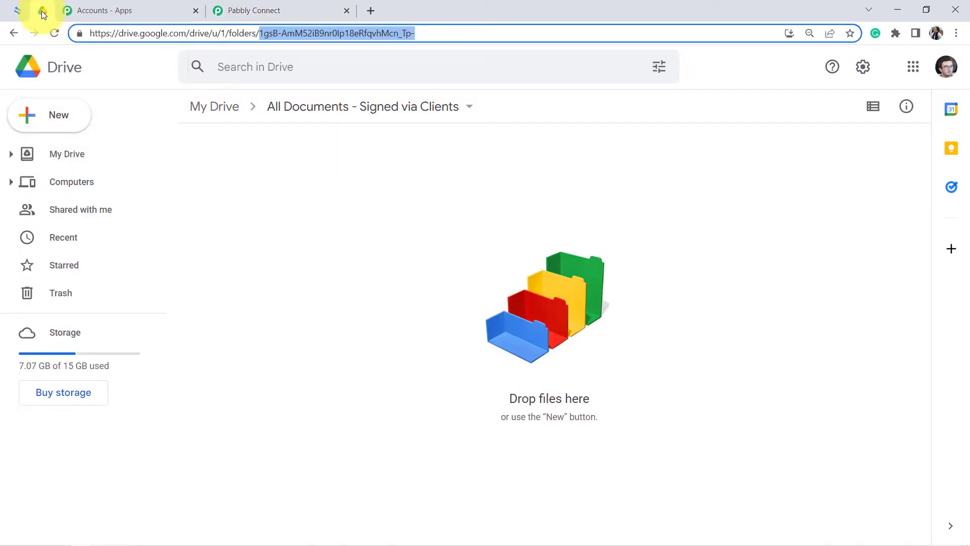
left_click(257, 4)
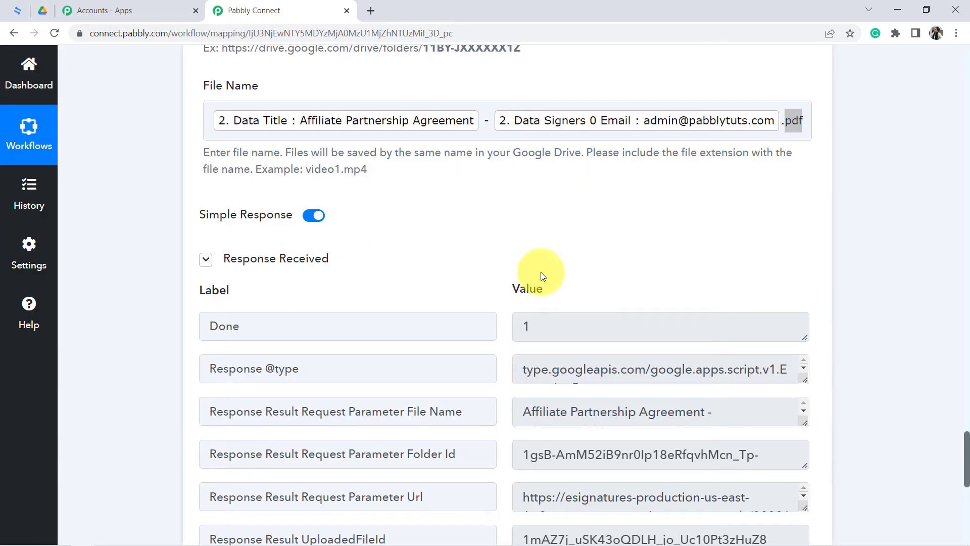
- Switch to Google Drive, open the uploaded Affiliate Partnership Agreement PDF, examine its title, signatures and audit trail, and close the preview
left_click(40, 12)
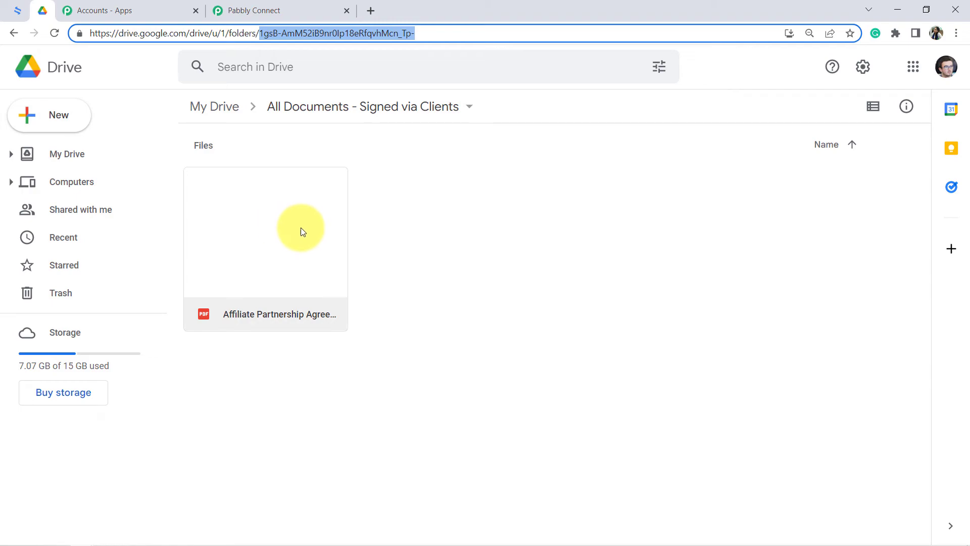
double_click(263, 255)
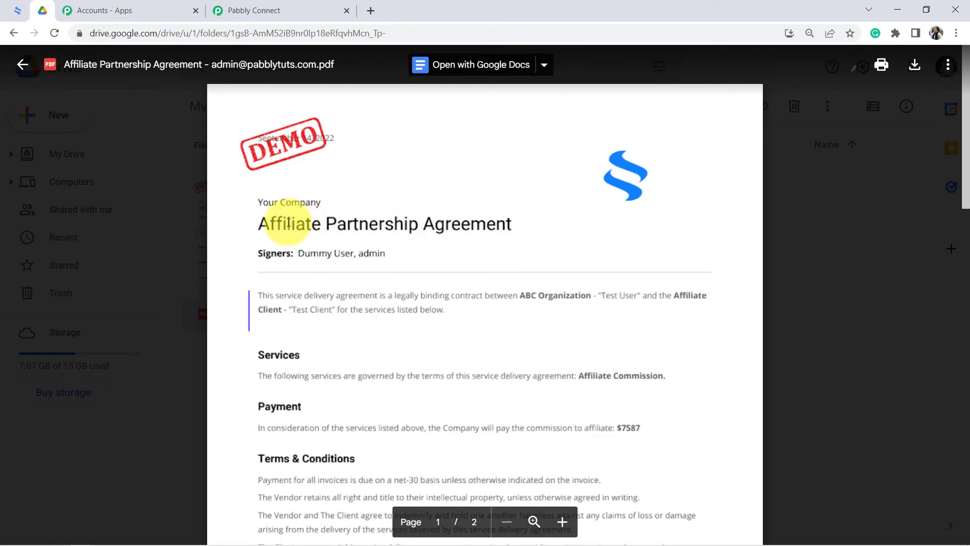
left_click_drag(279, 226, 524, 230)
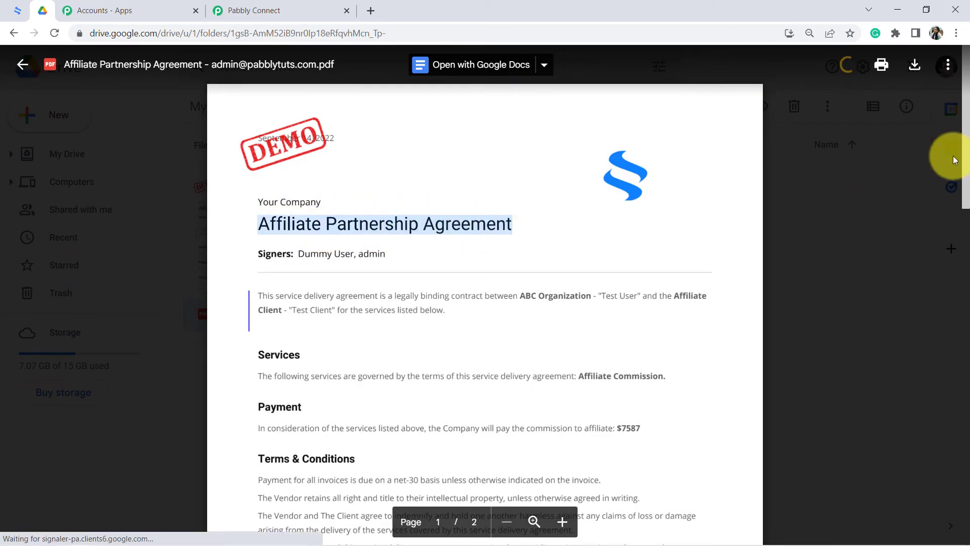
left_click_drag(965, 147, 946, 392)
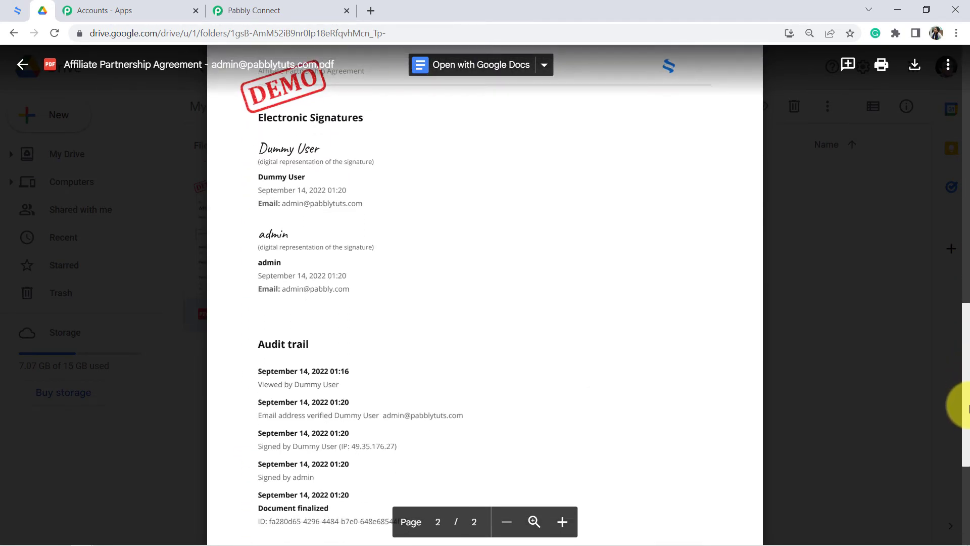
left_click_drag(260, 136, 343, 134)
left_click(343, 133)
double_click(269, 246)
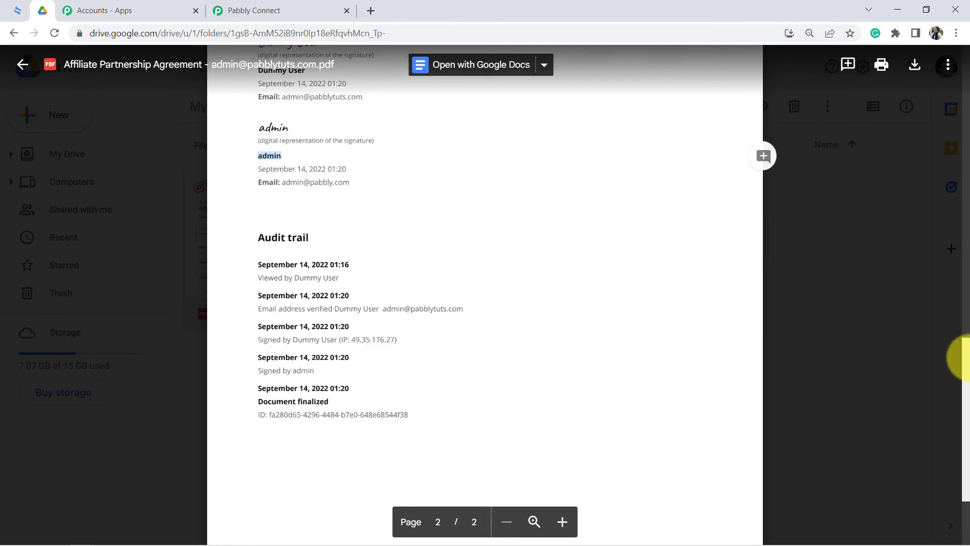
scroll(955, 371, "down", 4)
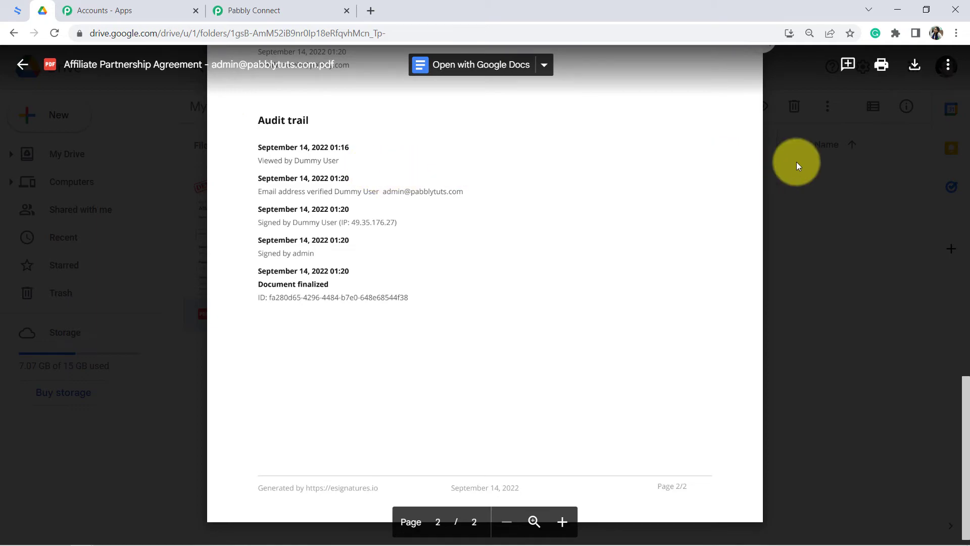
left_click(846, 198)
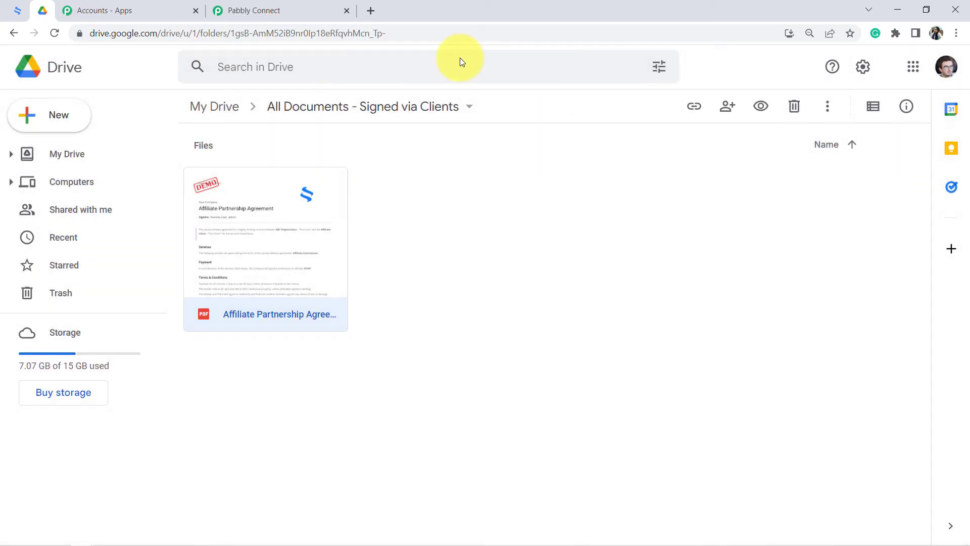
- Return to Pabbly Connect and collapse the trigger, Get Contract Detail, Filter and Google Drive steps of the workflow
left_click(238, 10)
left_click_drag(966, 442, 964, 50)
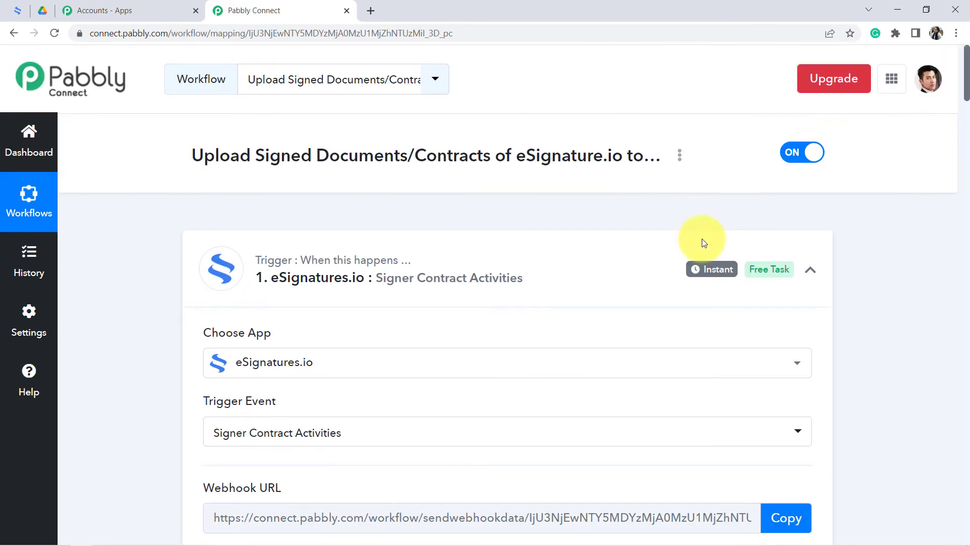
left_click(341, 280)
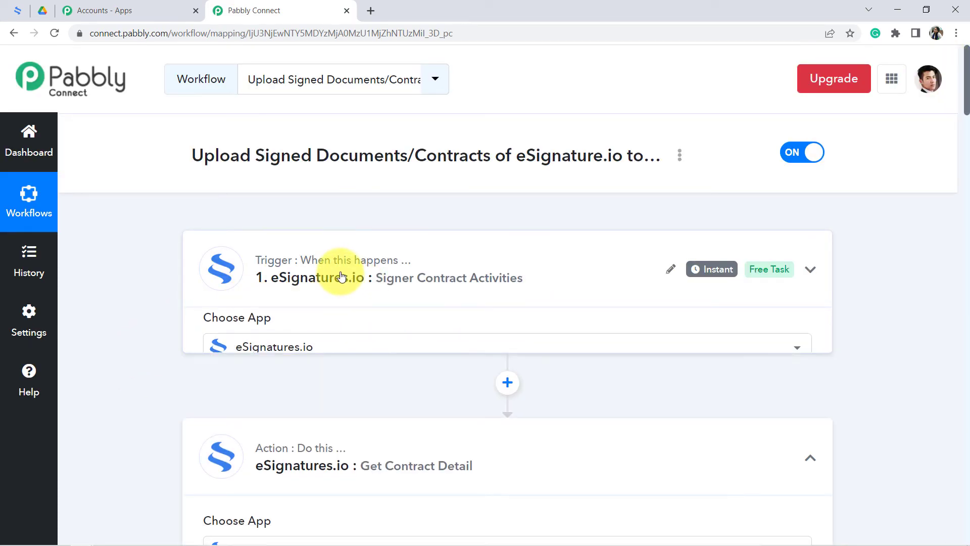
left_click(278, 405)
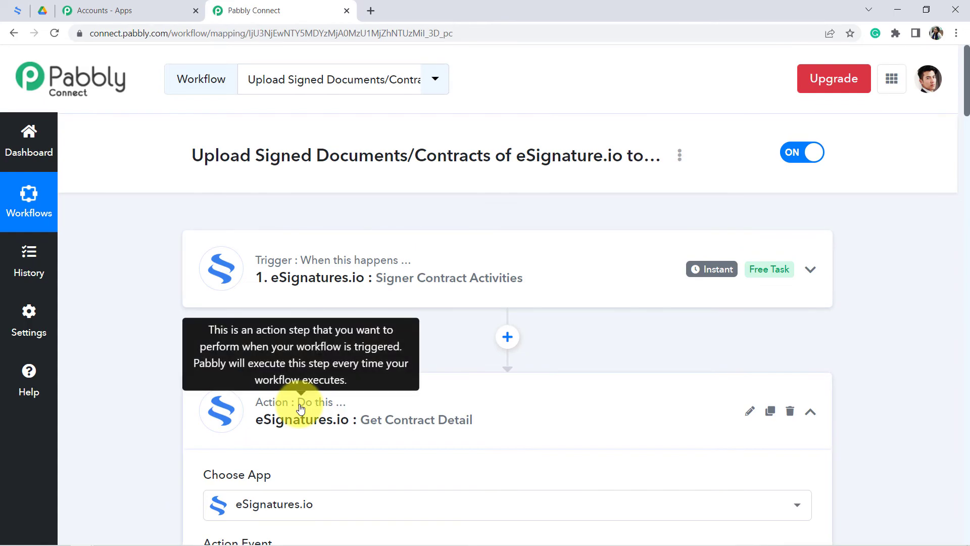
left_click_drag(965, 99, 965, 152)
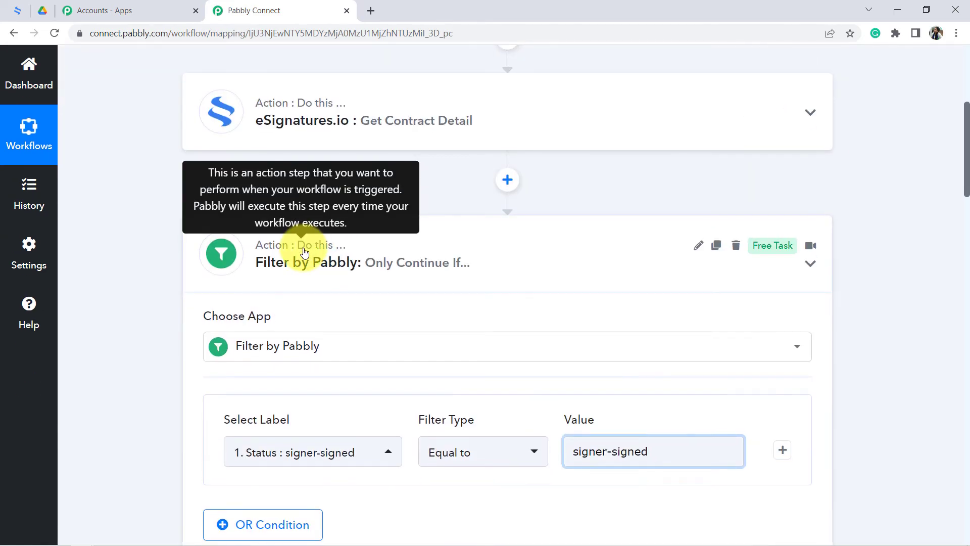
left_click(303, 252)
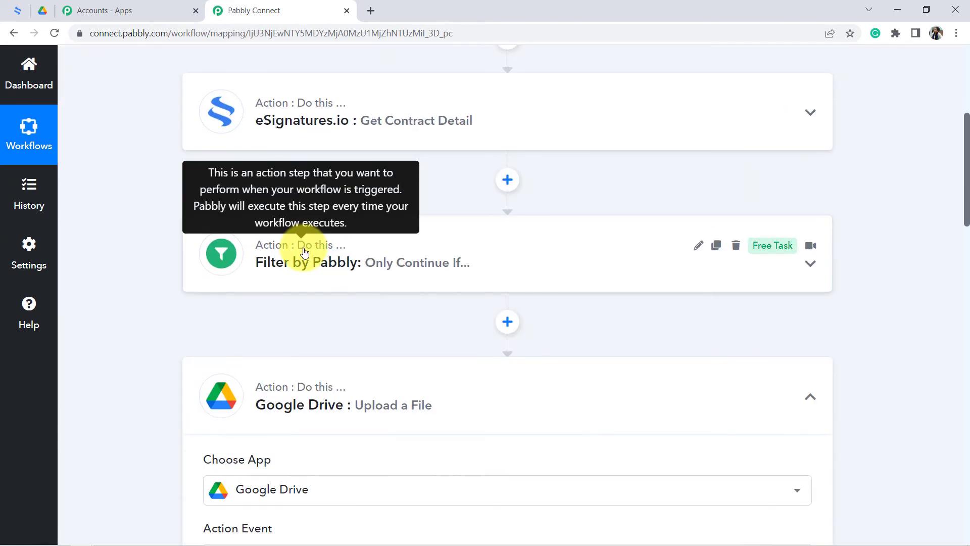
left_click(295, 412)
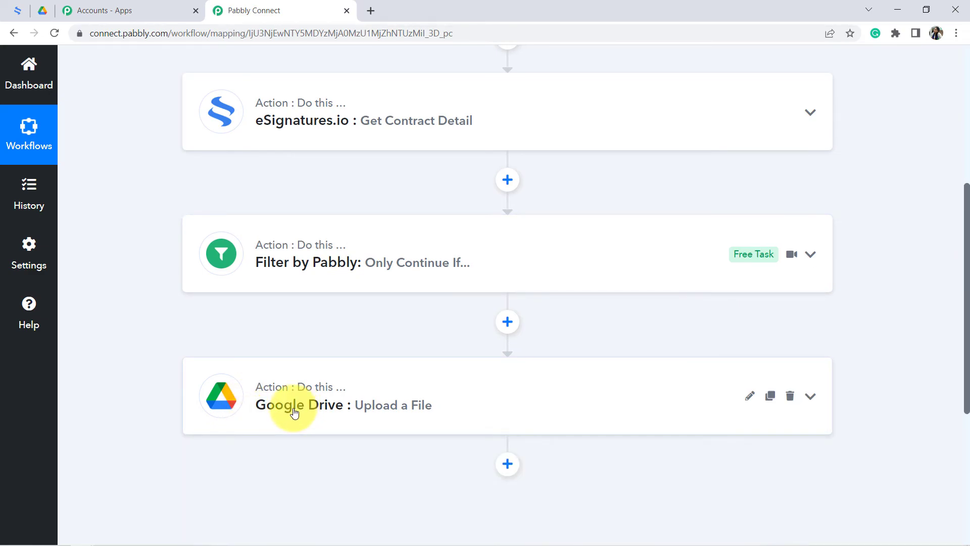
- Review the workflow's steps from the eSignatures.io trigger to the Google Drive upload, including the trigger's Instant label description
scroll(320, 256, "up", 3)
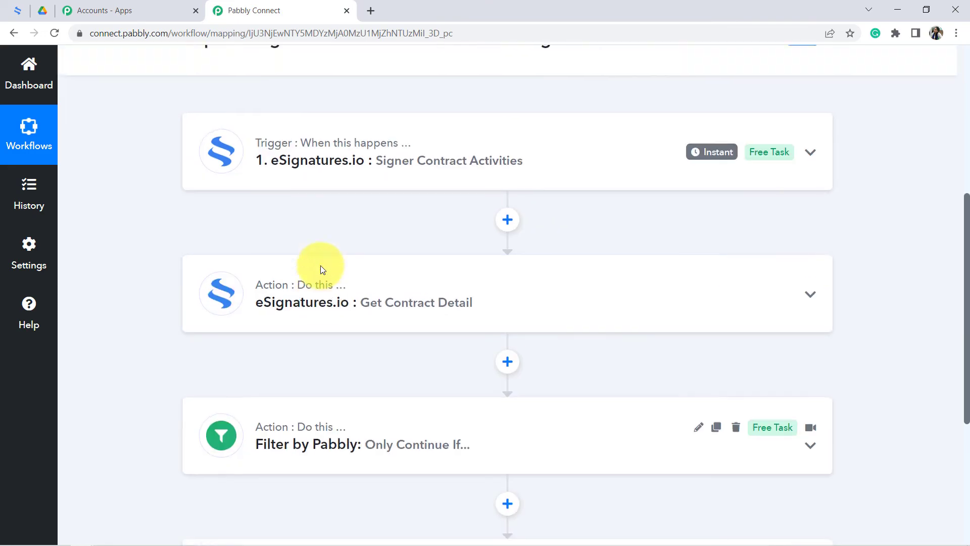
scroll(962, 244, "up", 2)
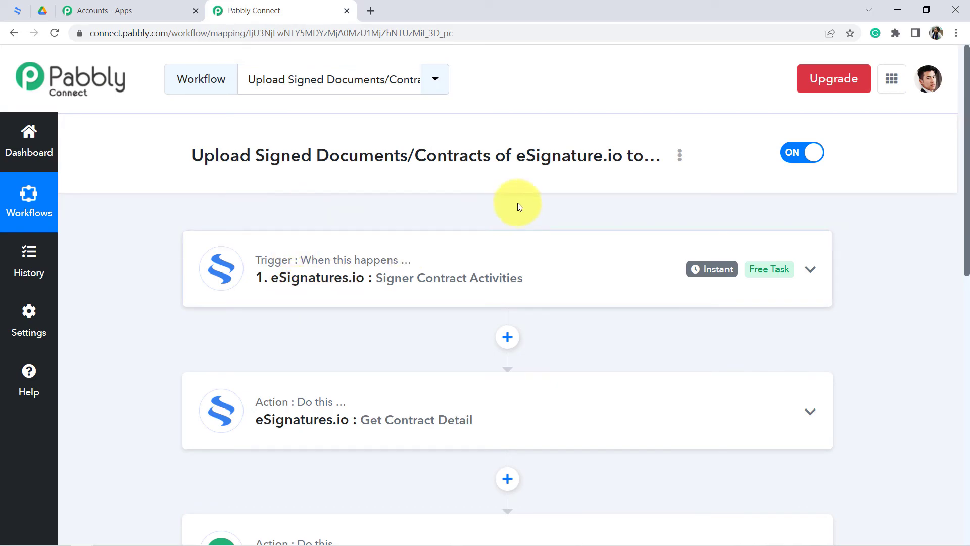
mouse_move(710, 270)
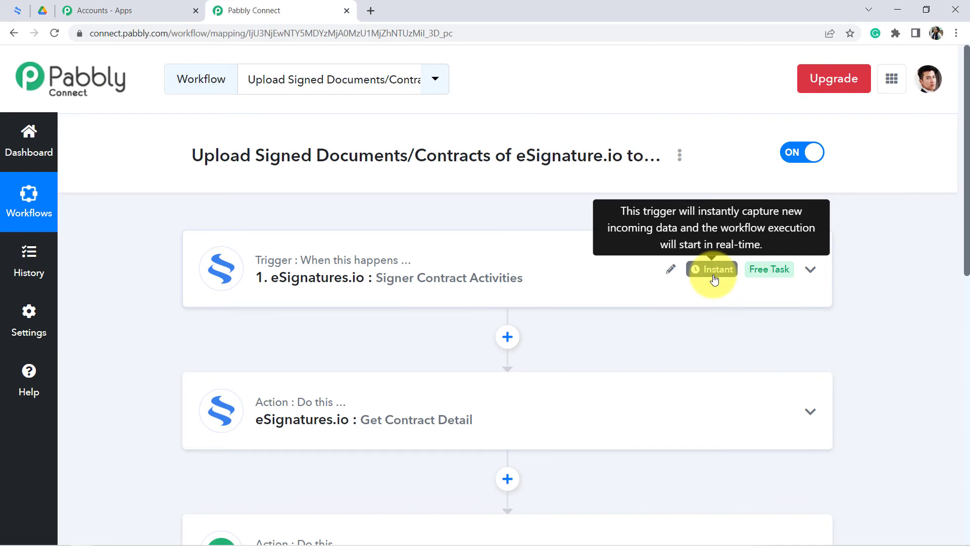
left_click_drag(966, 203, 966, 266)
mouse_move(451, 435)
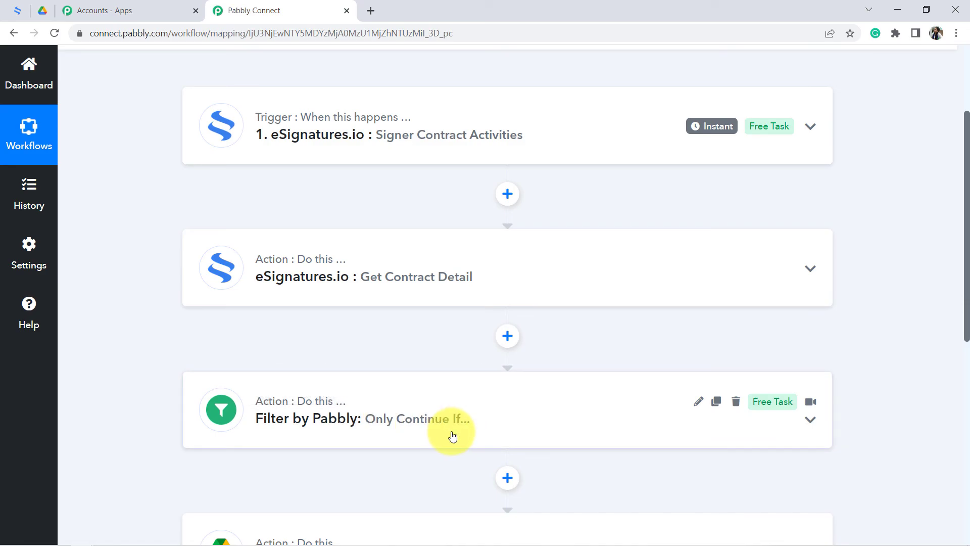
left_click(399, 139)
left_click(400, 139)
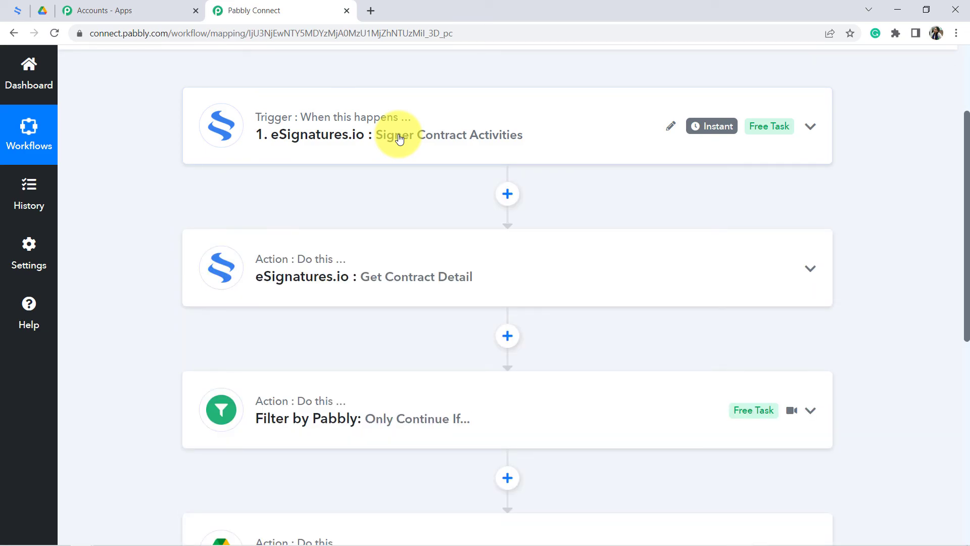
left_click_drag(966, 170, 966, 293)
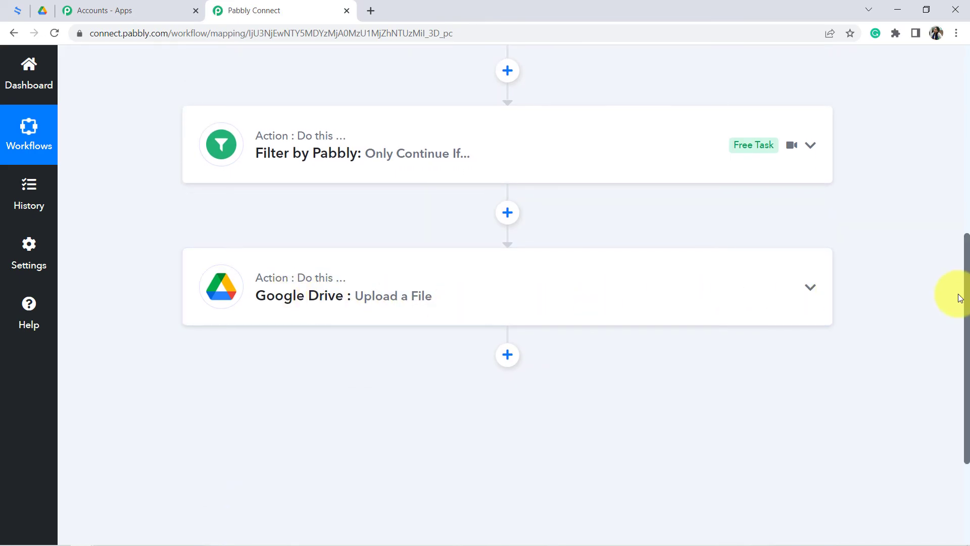
left_click_drag(967, 303, 946, 48)
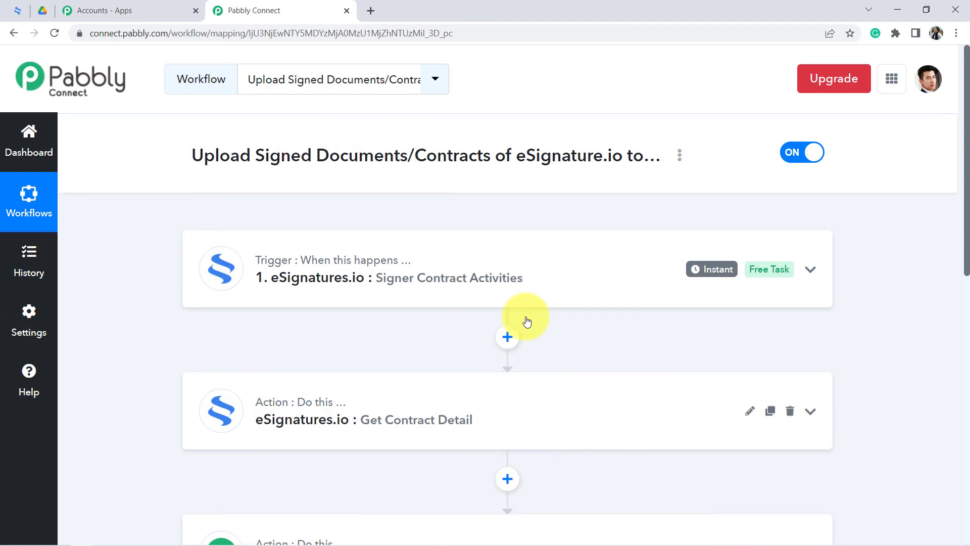
- Generate the workflow's share link and select the whole link
left_click(680, 158)
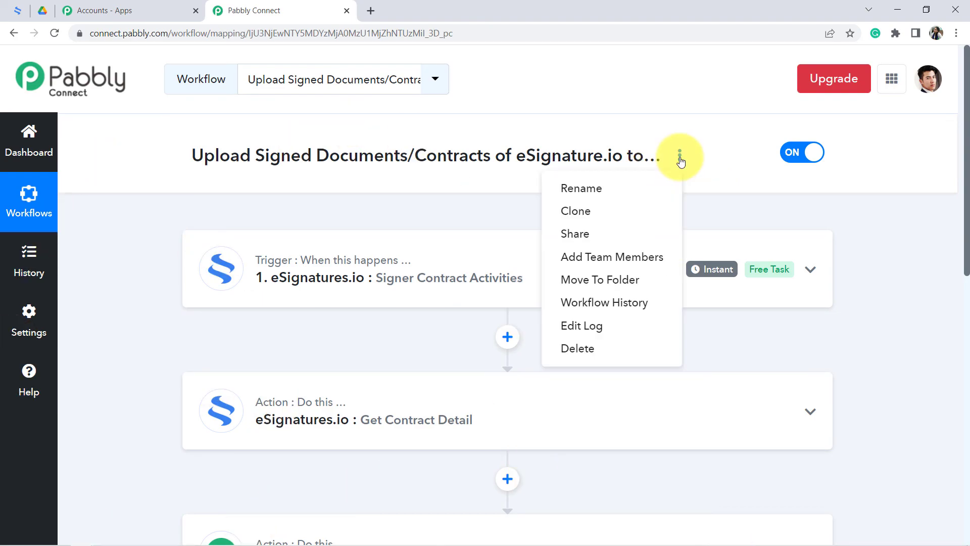
left_click(575, 233)
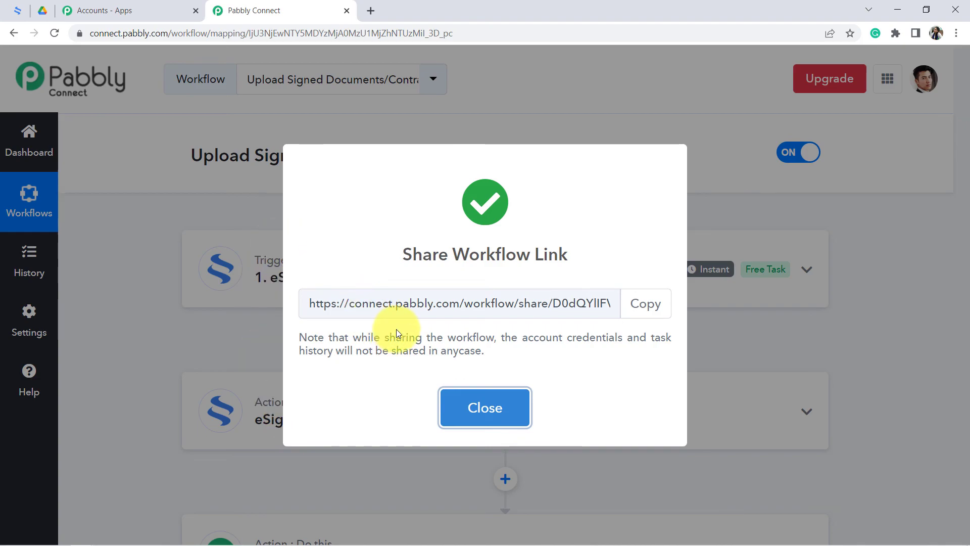
triple_click(351, 307)
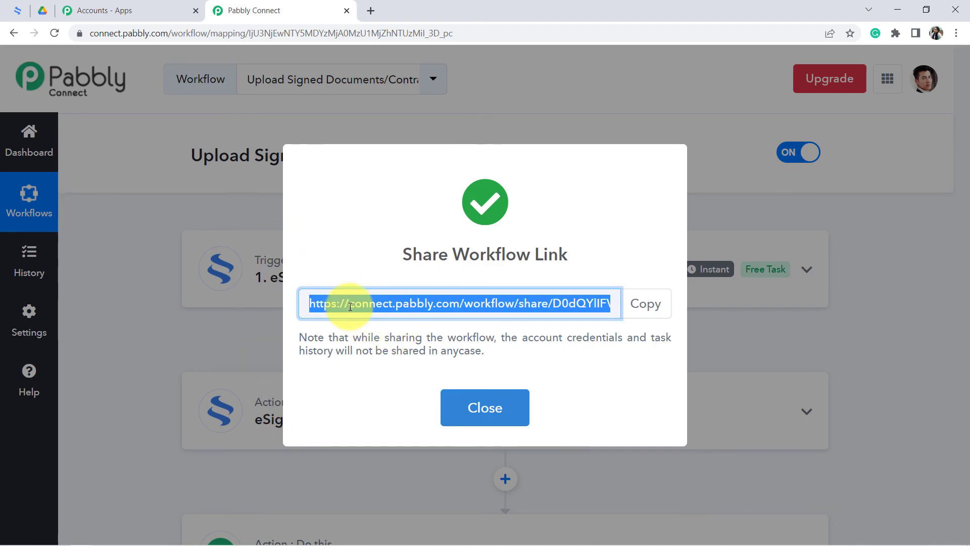
triple_click(350, 306)
triple_click(387, 308)
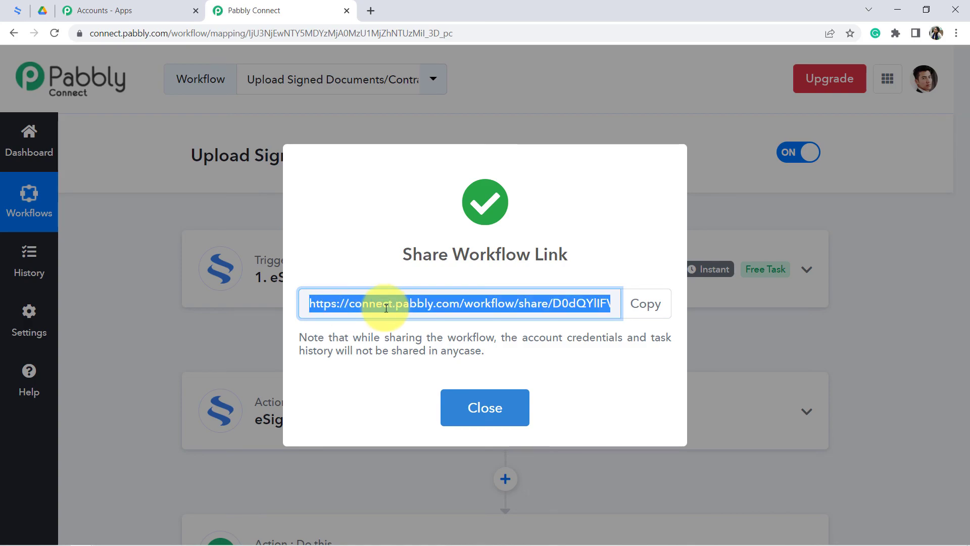